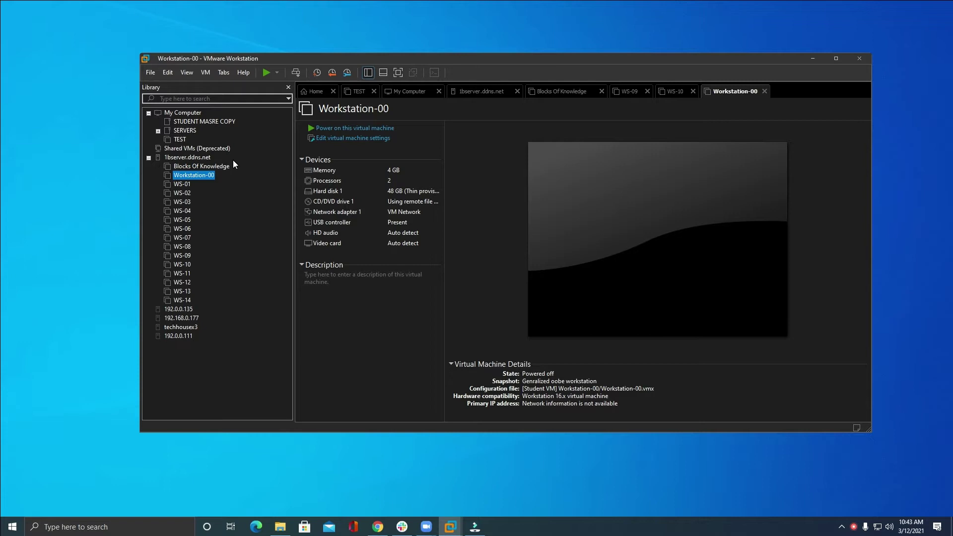
Start the New Virtual Machine Wizard targeting the remote 1bserver.ddns.net host
left_click(147, 73)
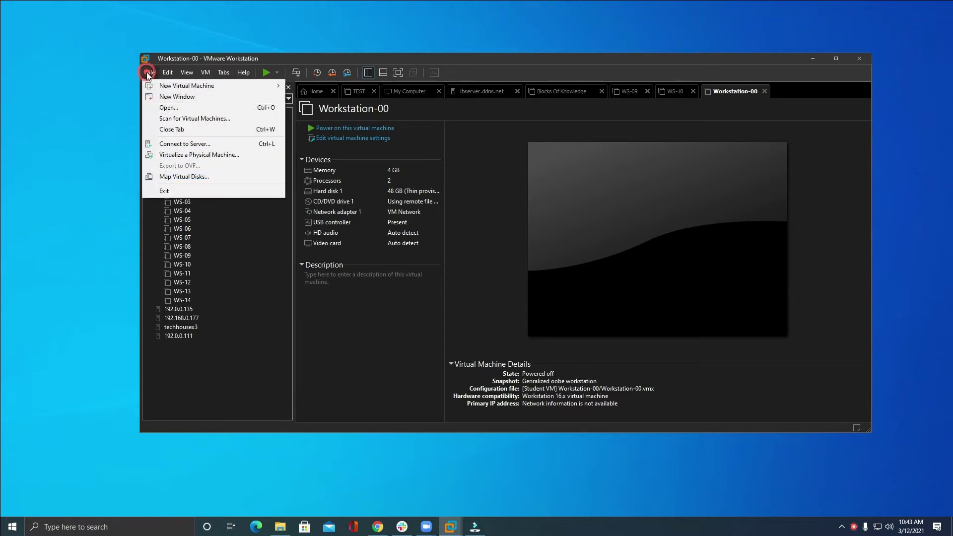
mouse_move(184, 87)
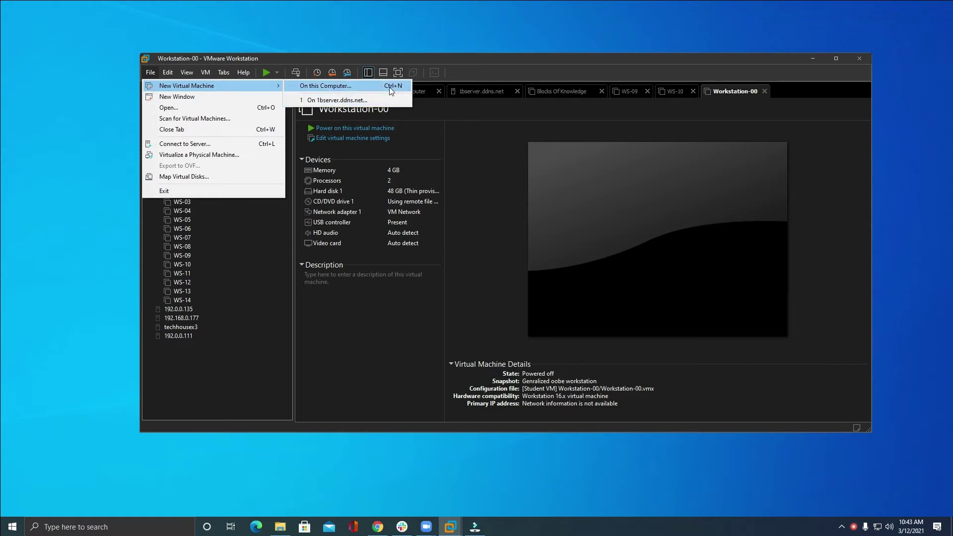
left_click(334, 98)
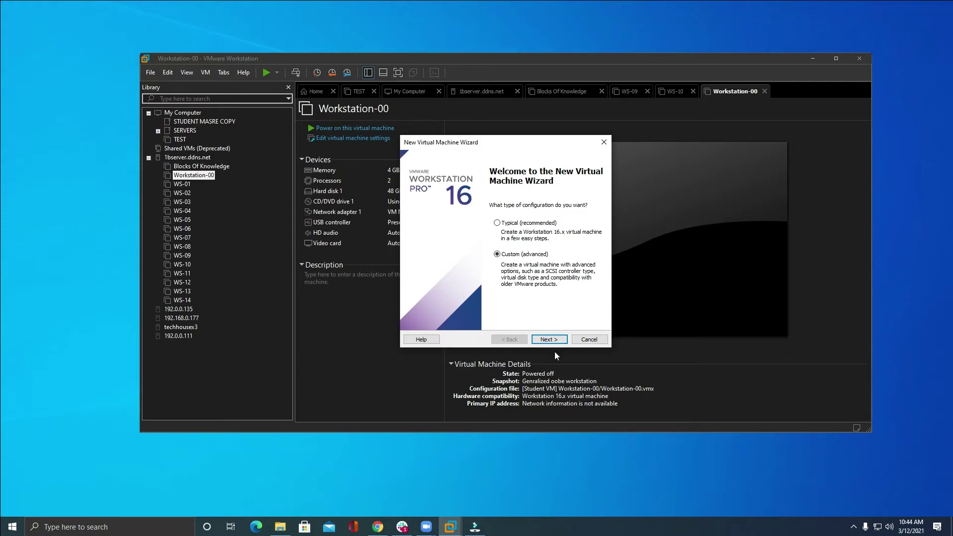
Keep the Student VM datastore and set hardware compatibility to ESXi 7.0
left_click(555, 338)
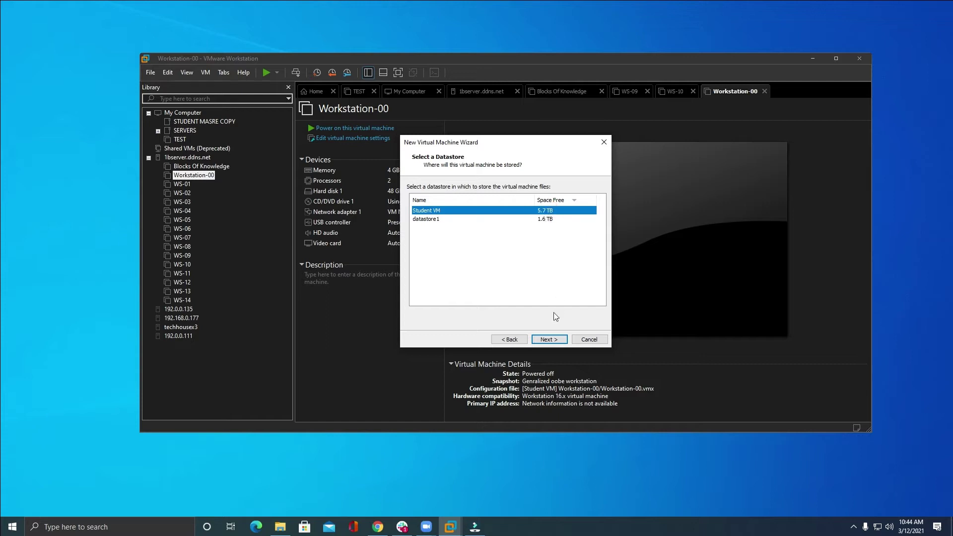
left_click(554, 341)
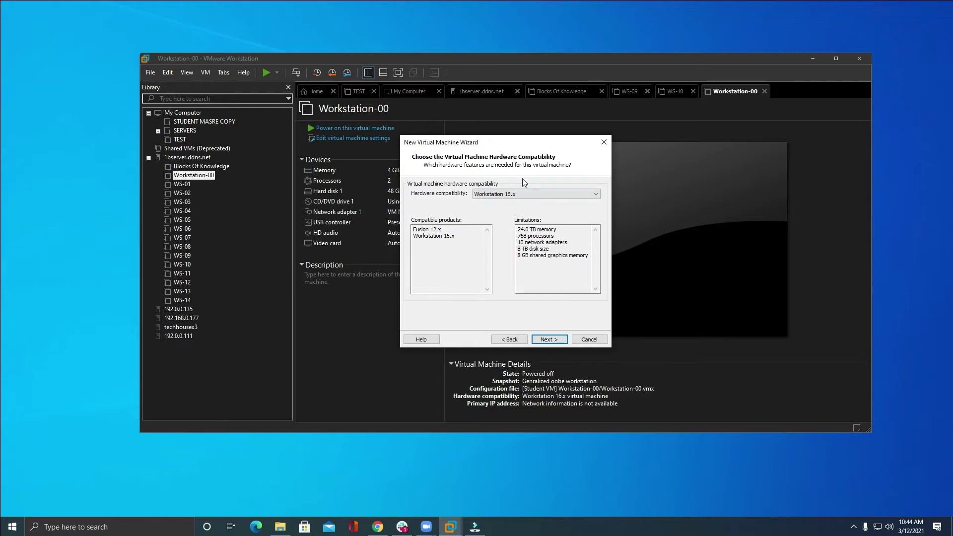
left_click(596, 195)
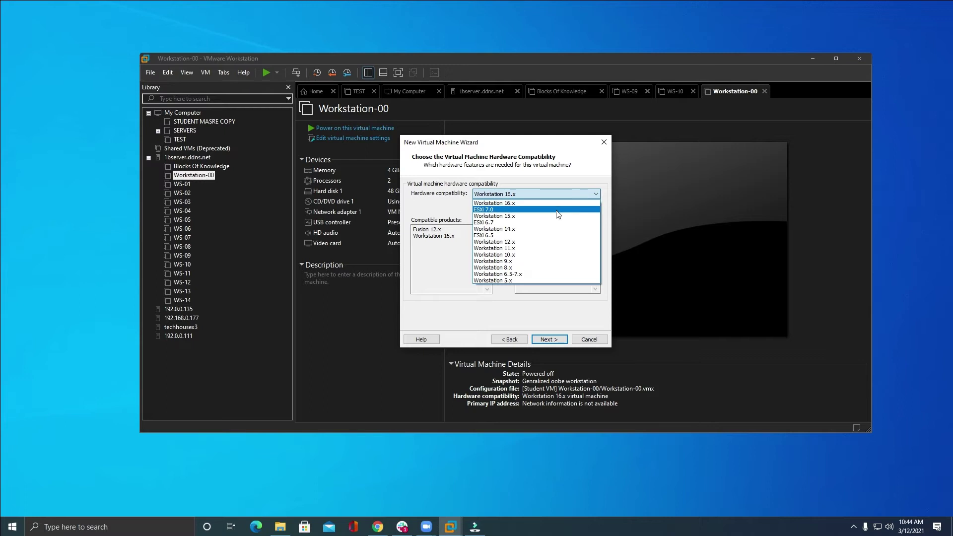
left_click(489, 211)
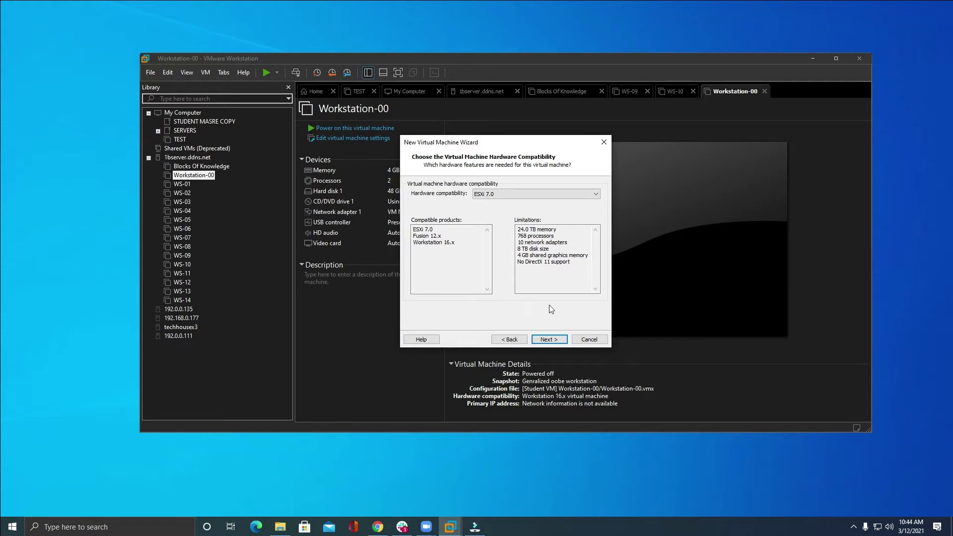
left_click(548, 341)
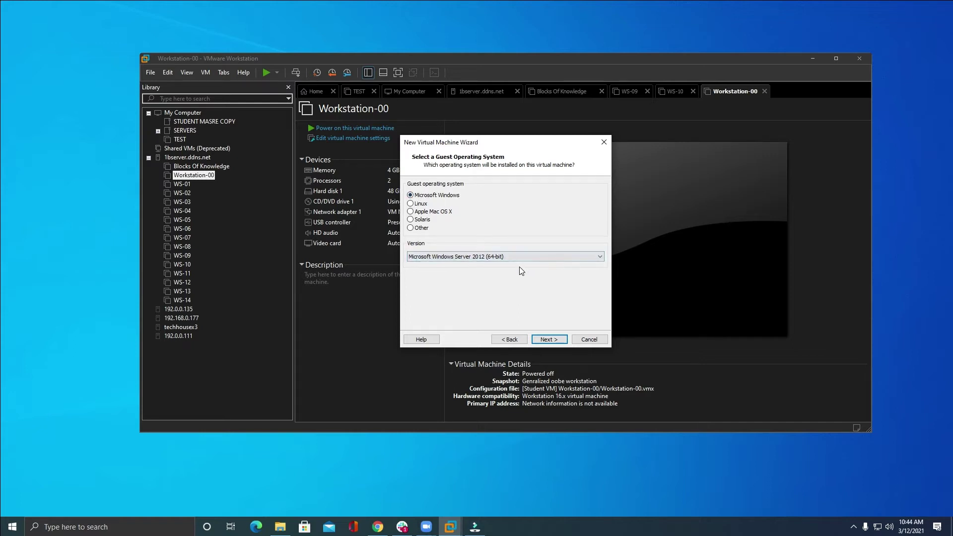
Choose Microsoft Windows 10 (64-bit) as the guest operating system version
left_click(601, 257)
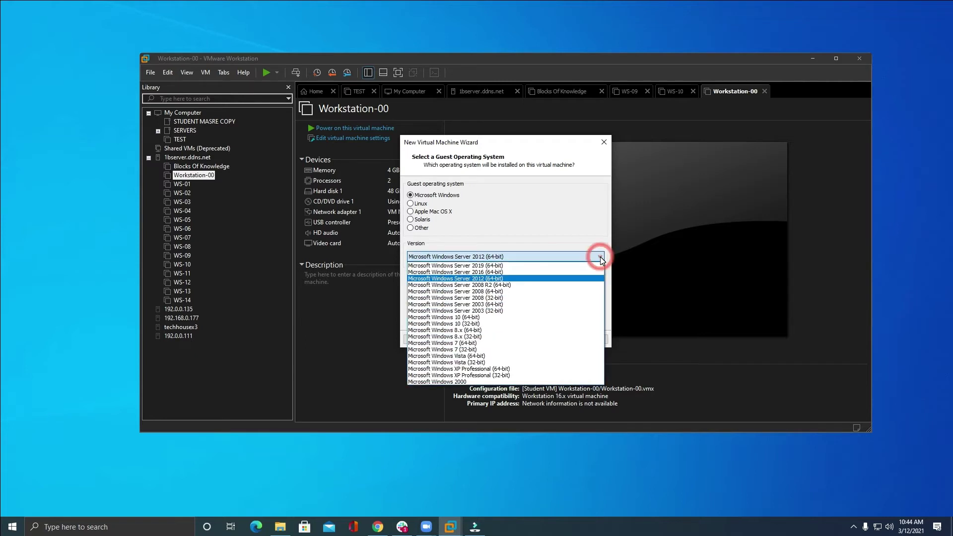
left_click(481, 318)
left_click(561, 342)
Replace the default VM name with a person's name followed by Win10
left_click(483, 199)
left_click_drag(487, 198, 408, 197)
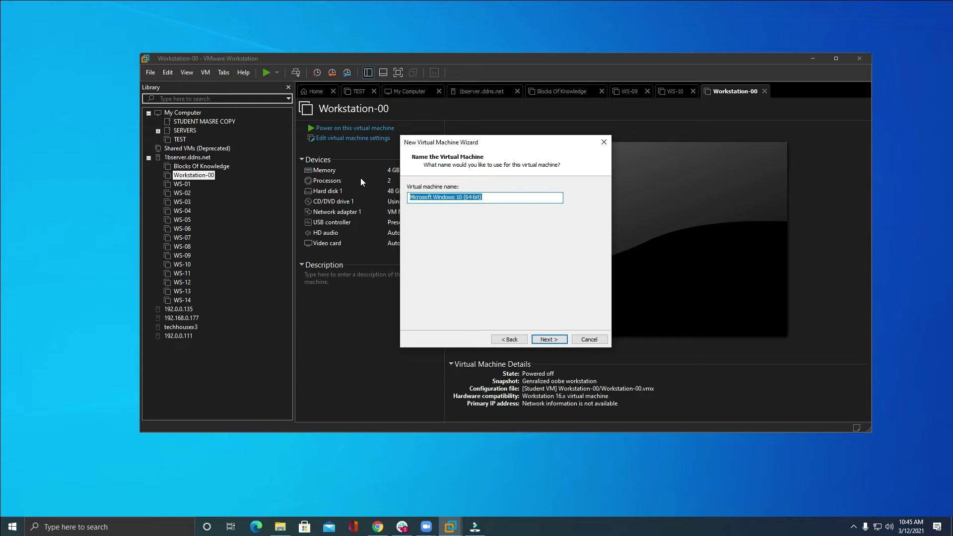
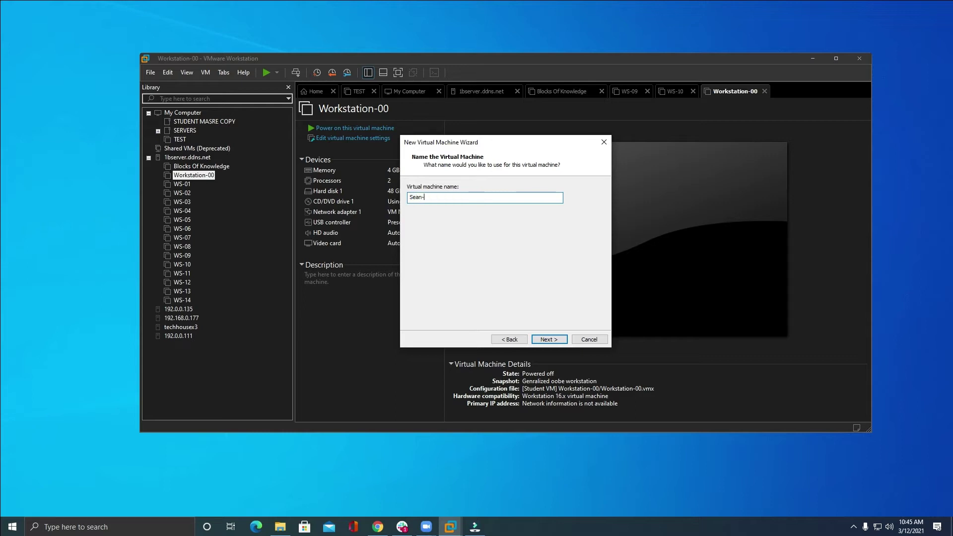
Keep UEFI firmware and set 1 processor with 4 cores per processor
left_click(557, 338)
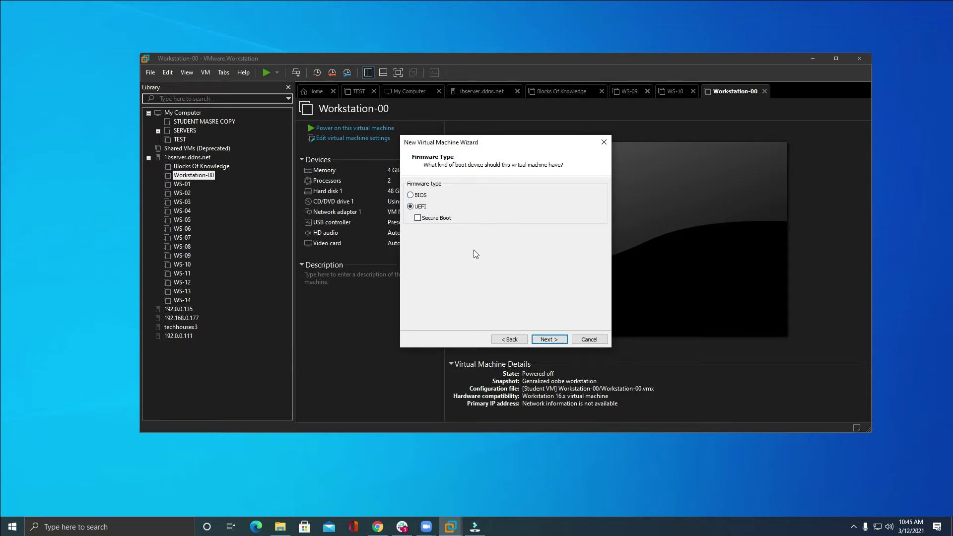
left_click(549, 339)
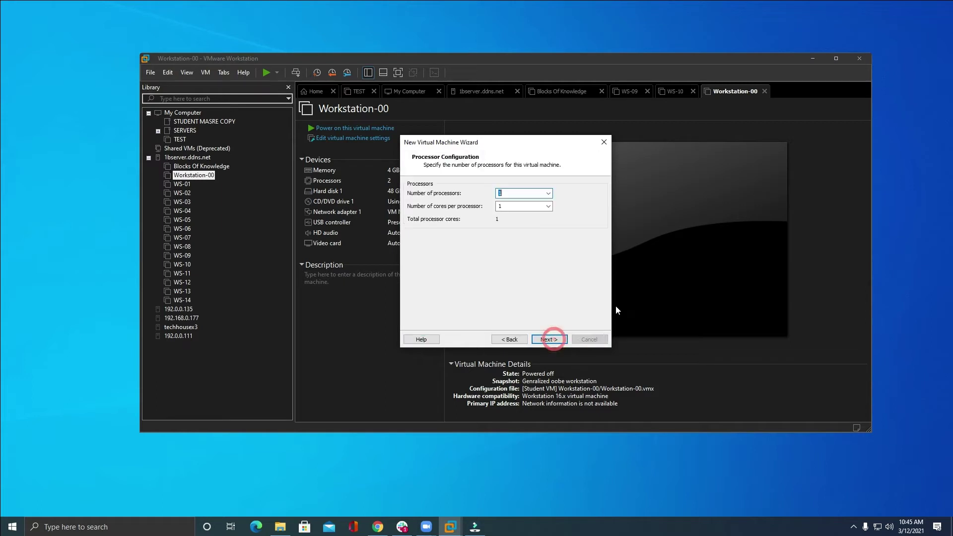
left_click(549, 193)
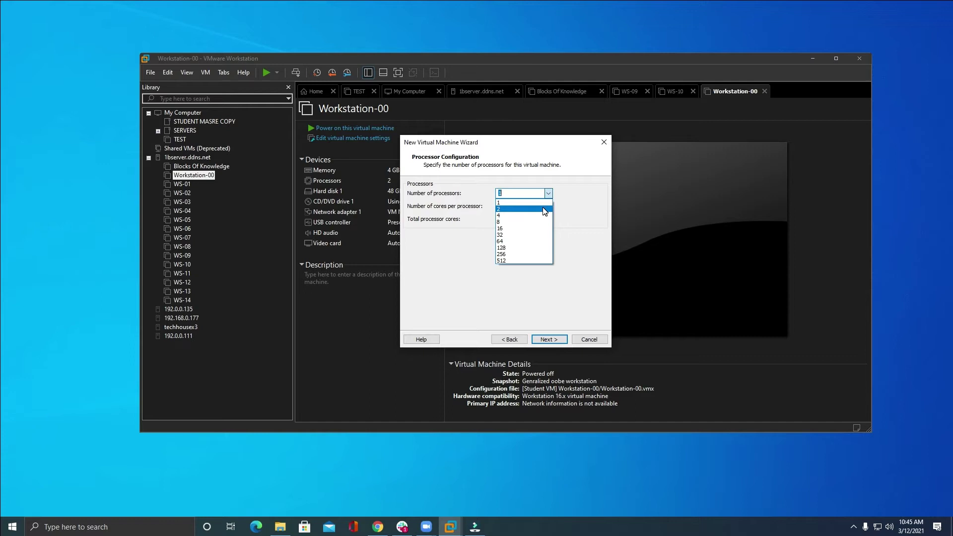
left_click(545, 209)
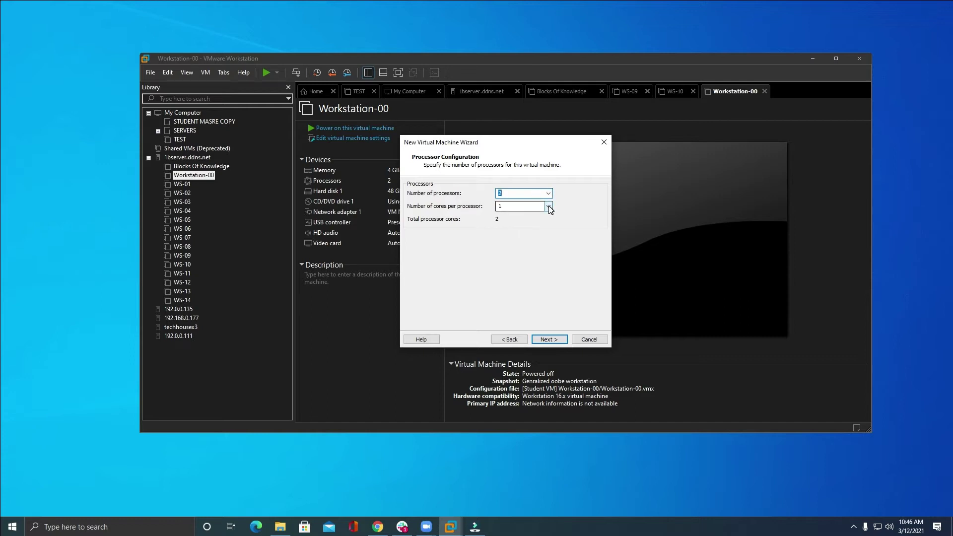
left_click(549, 193)
left_click(526, 202)
left_click(549, 206)
left_click(517, 237)
Set the VM memory to 16 GB (16384 MB)
left_click(549, 339)
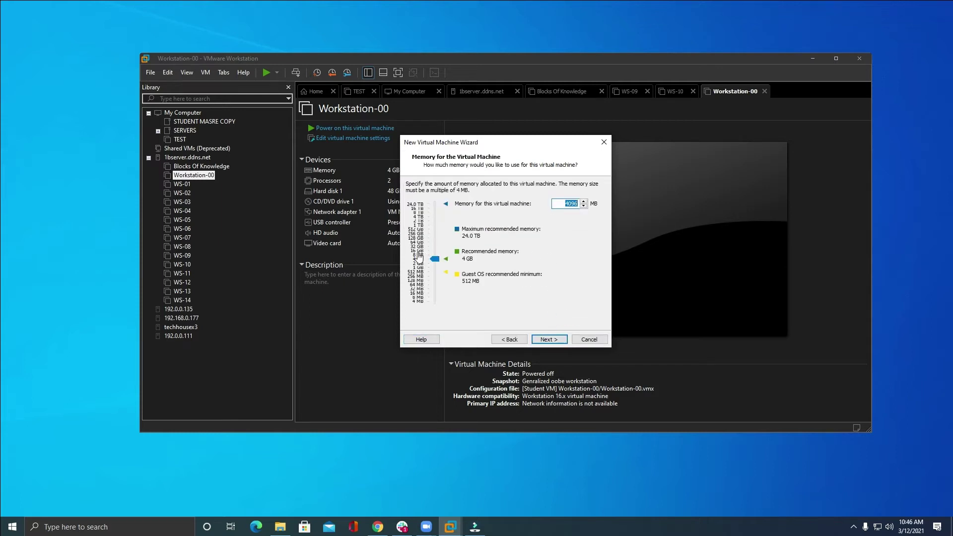
left_click(415, 253)
left_click(415, 258)
left_click(415, 250)
left_click_drag(435, 251, 435, 246)
left_click(416, 255)
left_click(415, 251)
Select VM Network as the new VM's network connection
left_click(560, 340)
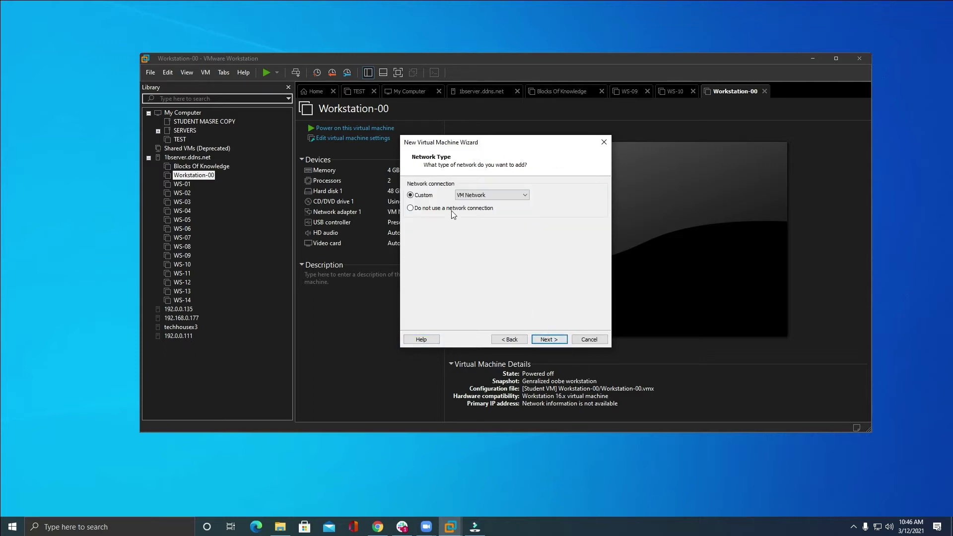
left_click(524, 196)
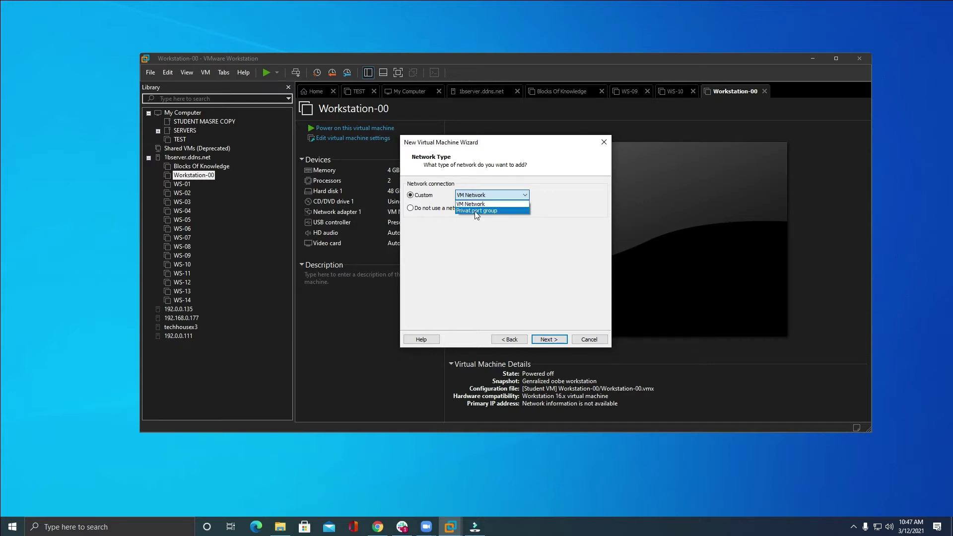
left_click(475, 204)
left_click(555, 341)
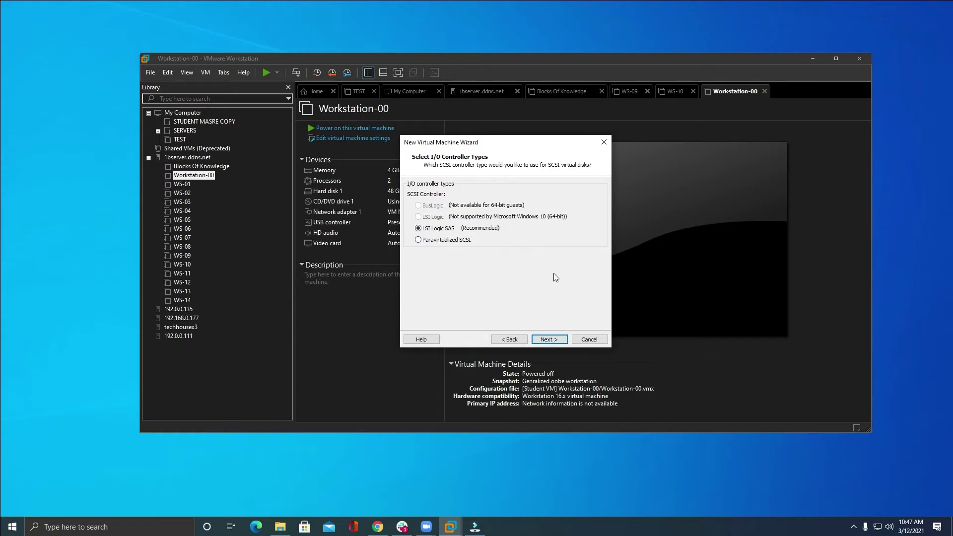
Accept LSI Logic SAS, a SCSI disk and a new 48 GB virtual disk, reviewing the summary
left_click(554, 339)
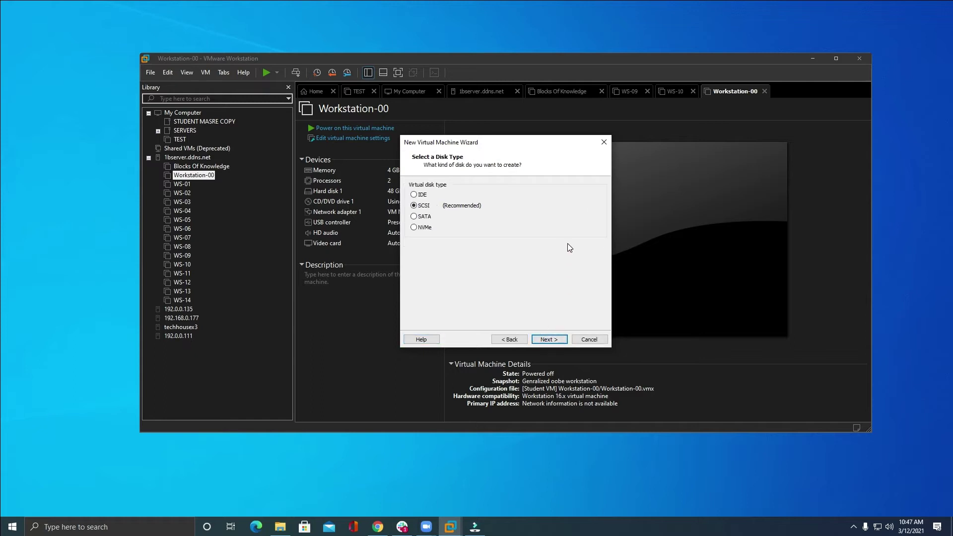
left_click(554, 341)
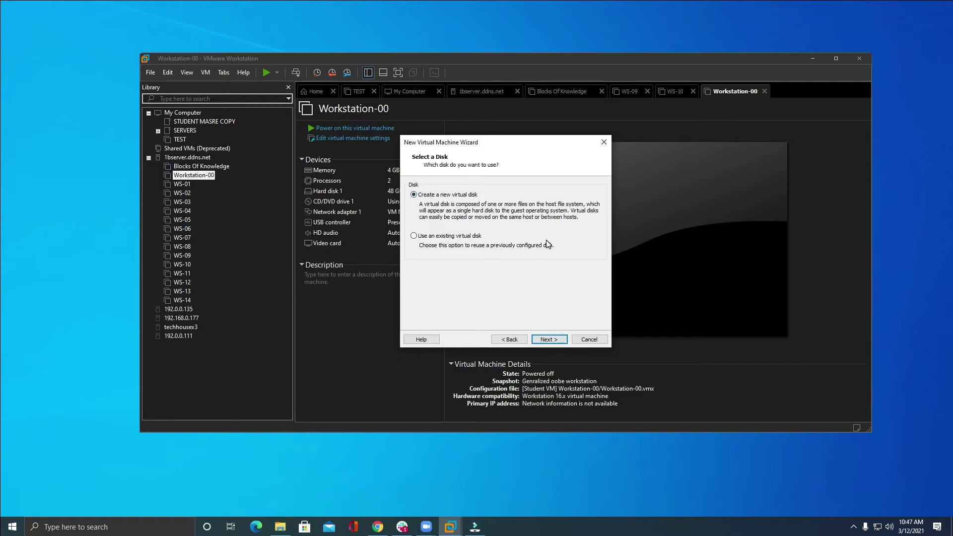
left_click(548, 339)
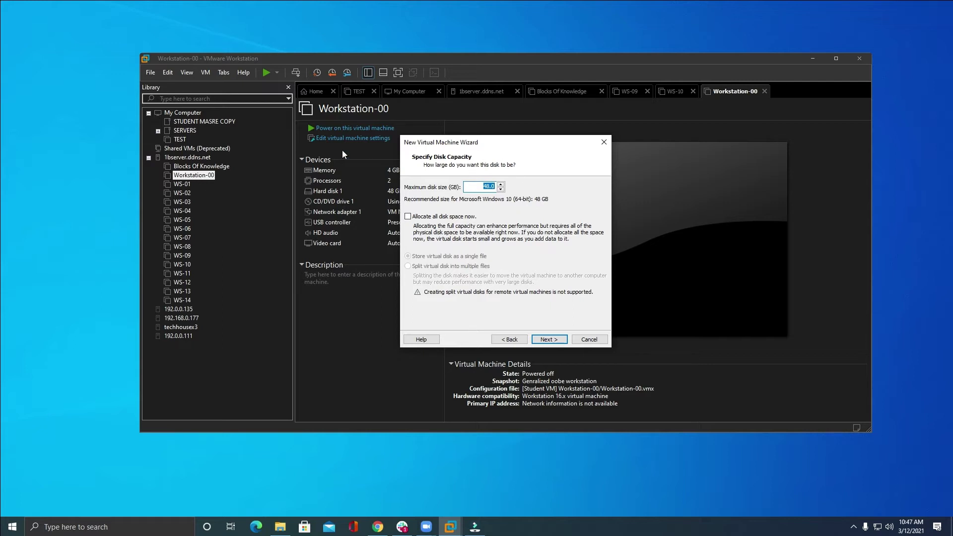
left_click(549, 340)
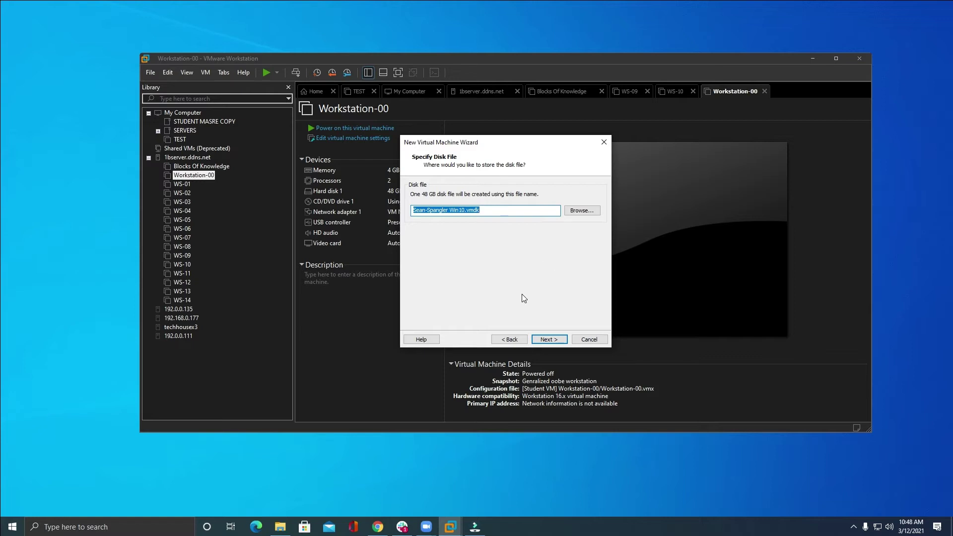
left_click(558, 342)
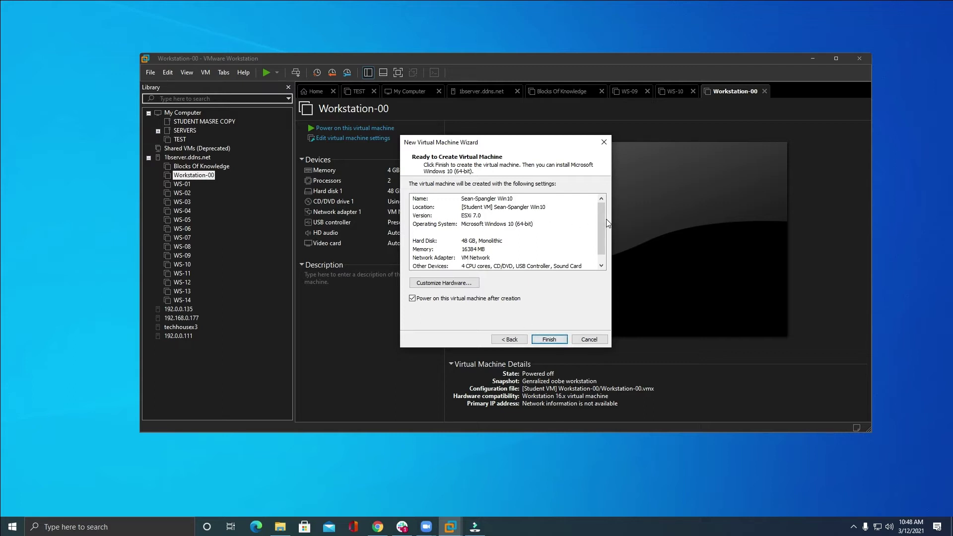
mouse_move(598, 219)
left_mouse_down()
mouse_move(598, 229)
mouse_move(597, 213)
left_mouse_up()
left_click_drag(601, 227, 603, 231)
In the VM's hardware settings, set the CD/DVD drive to use an ISO image file
left_click(453, 283)
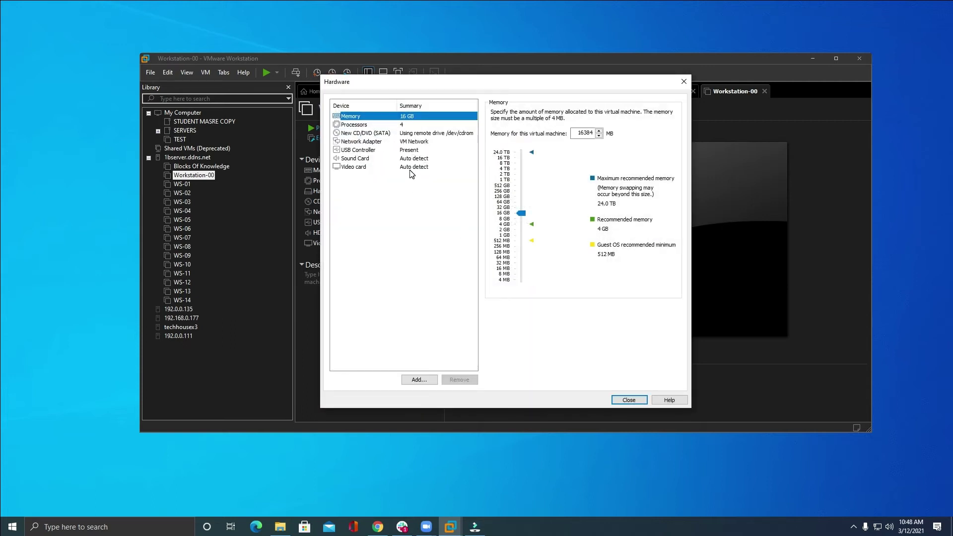
left_click(397, 134)
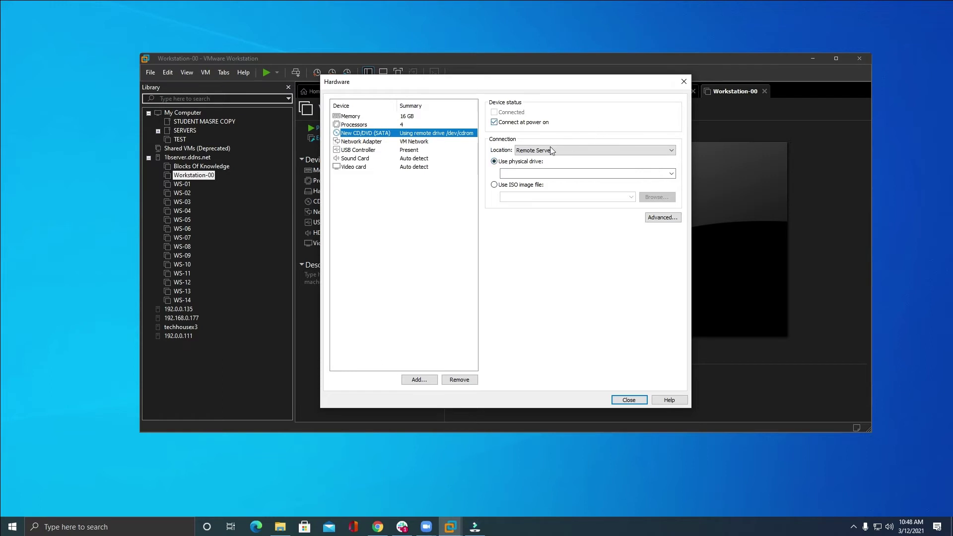
left_click(494, 185)
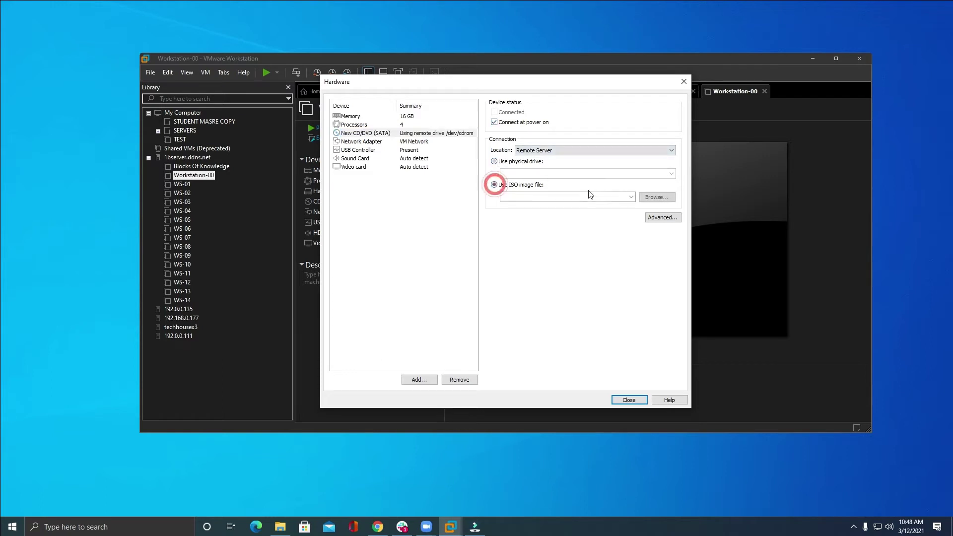
left_click(658, 200)
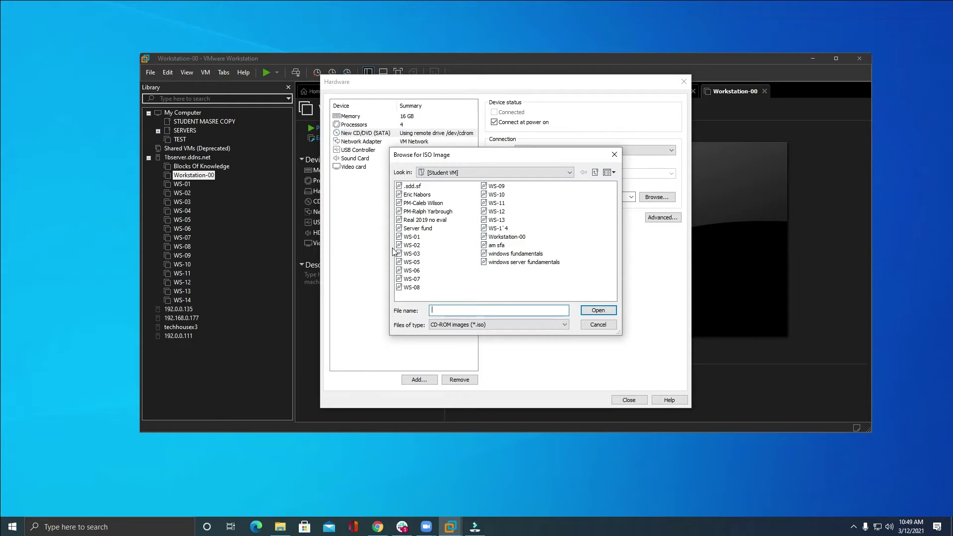
Browse to the Covid1 host's [datastore1] ISO/Windows folder
left_click(570, 172)
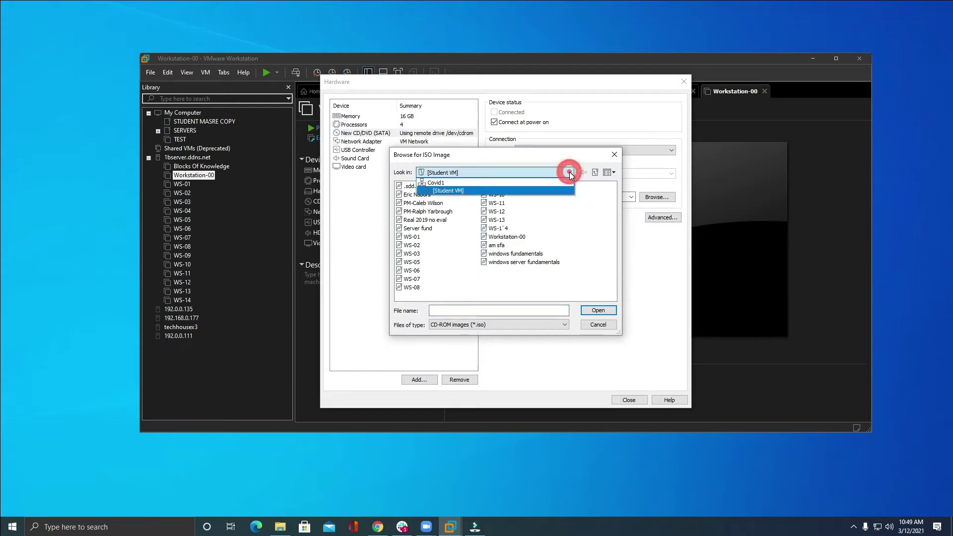
left_click(439, 183)
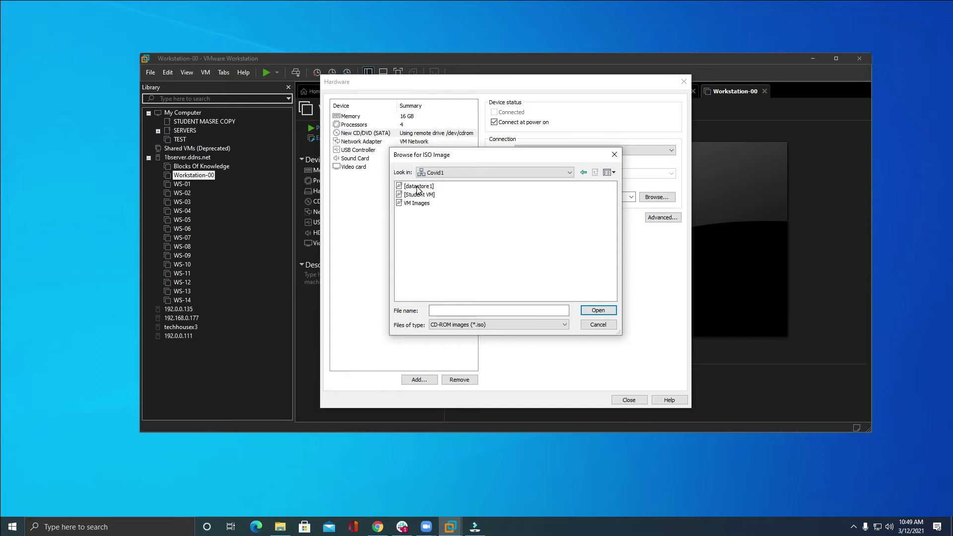
left_click(417, 187)
double_click(425, 186)
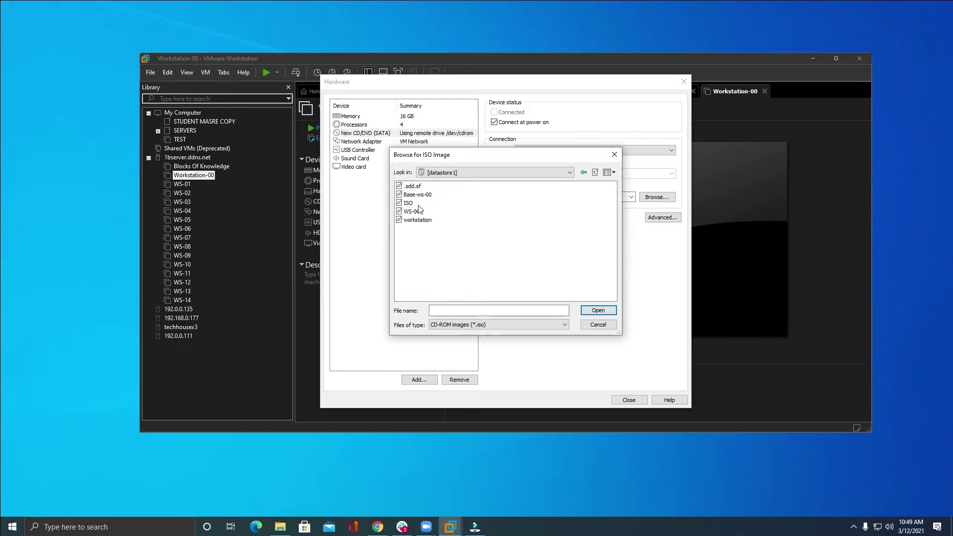
double_click(407, 203)
double_click(412, 203)
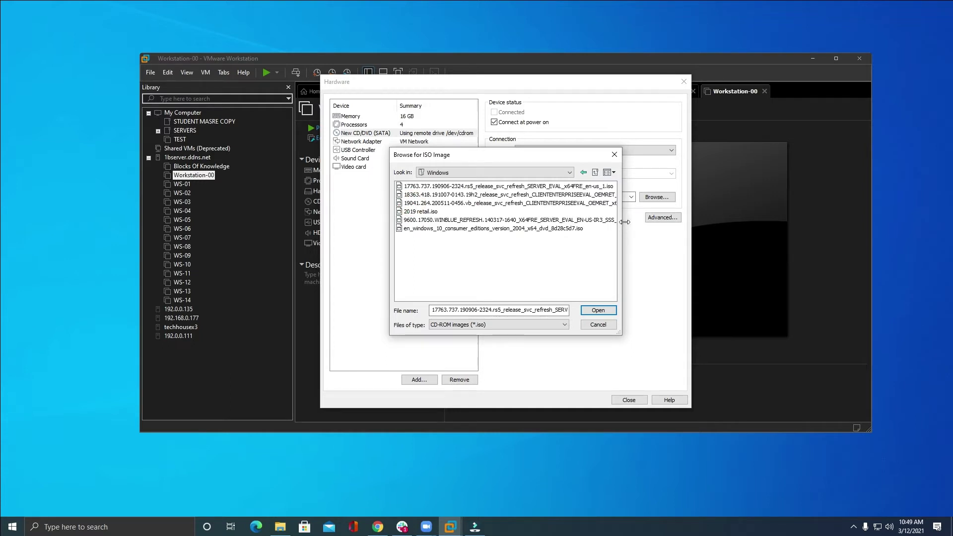
Pick the 19041.264 CLIENTENTERPRISEEVAL x64 ISO as the CD/DVD image
left_click_drag(623, 224, 782, 235)
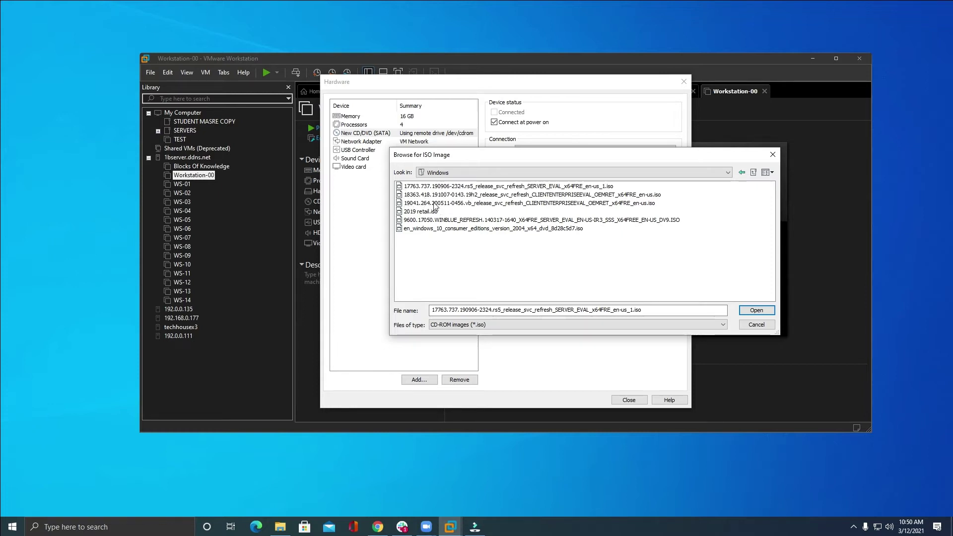
left_click(432, 203)
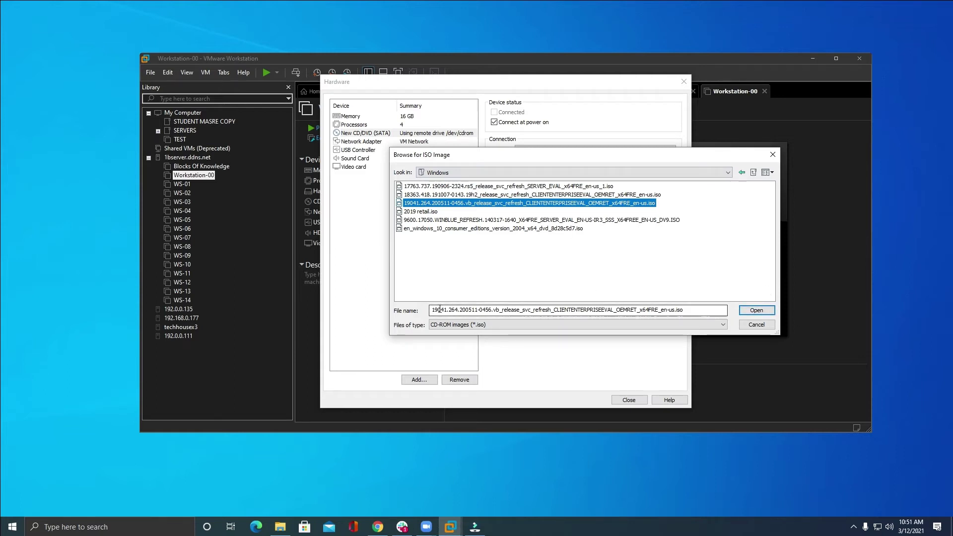
left_click(759, 311)
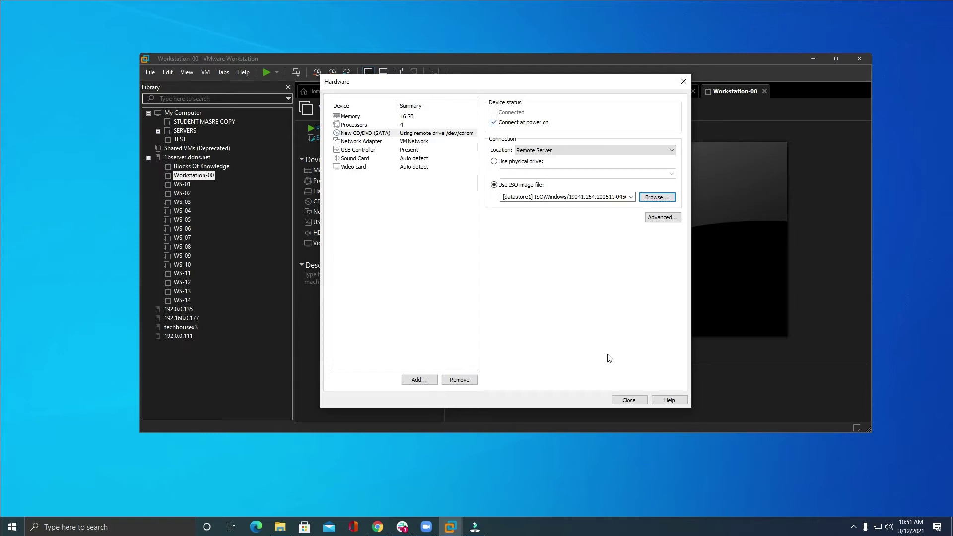
Finish creating the VM with power-on after creation turned off
left_click(629, 400)
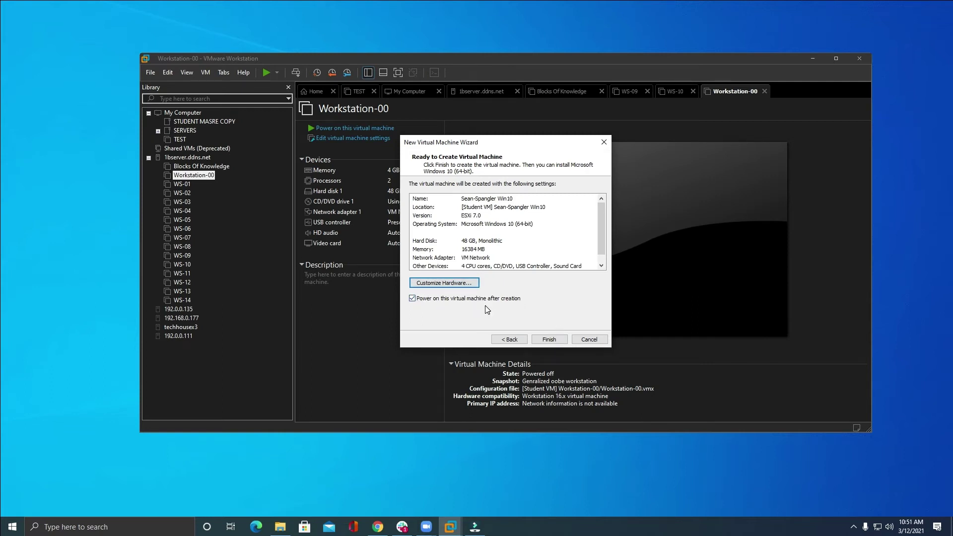
left_click(412, 298)
left_click(553, 340)
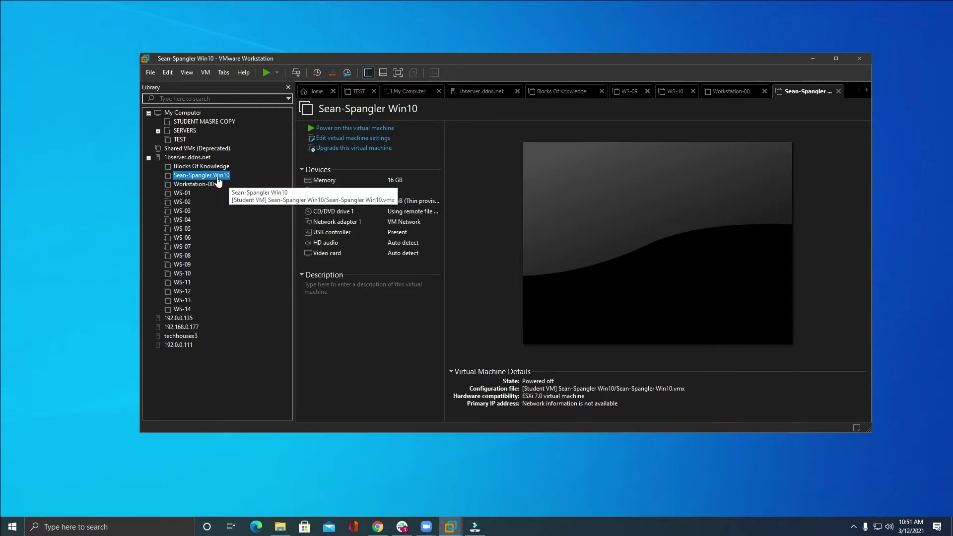
Cancel the hardware compatibility upgrade and power on the new Win10 VM
right_click(218, 179)
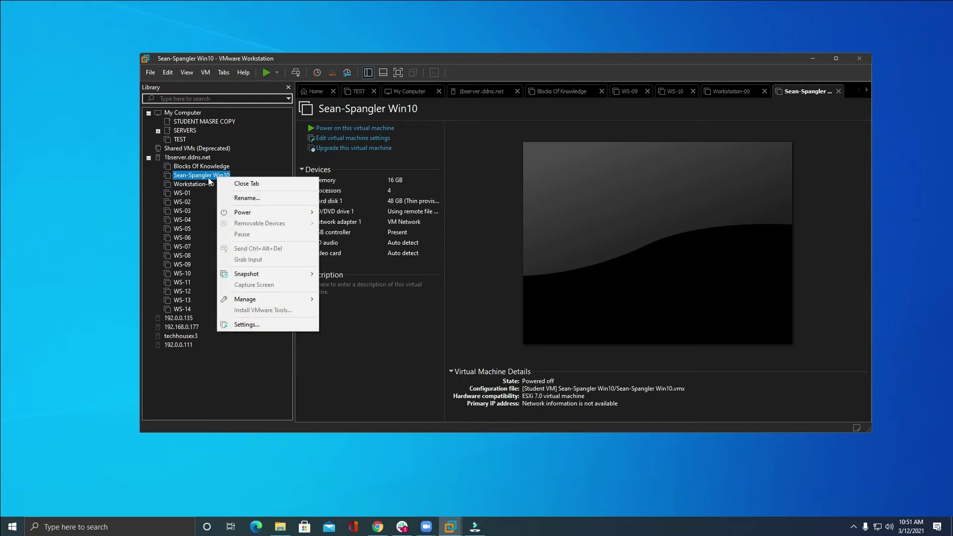
left_click(209, 181)
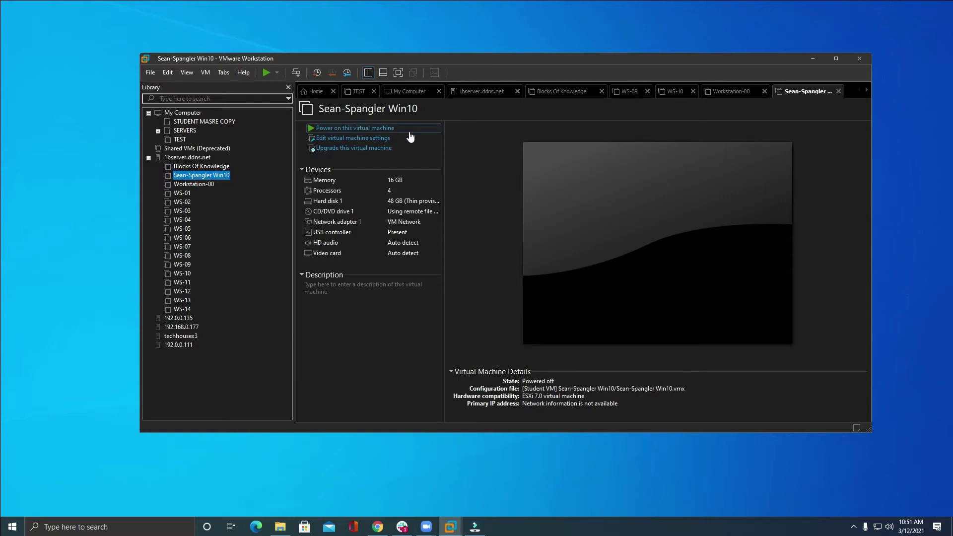
left_click(350, 149)
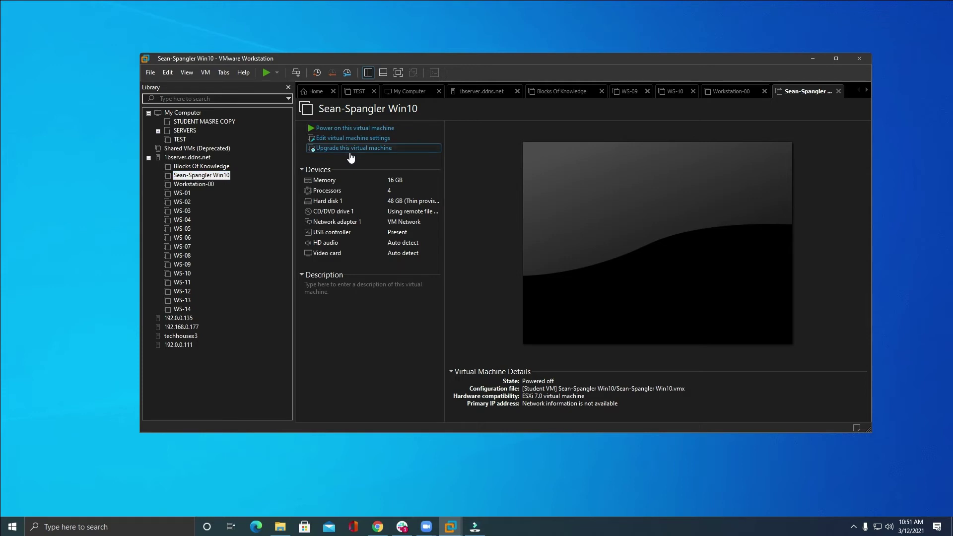
left_click(604, 155)
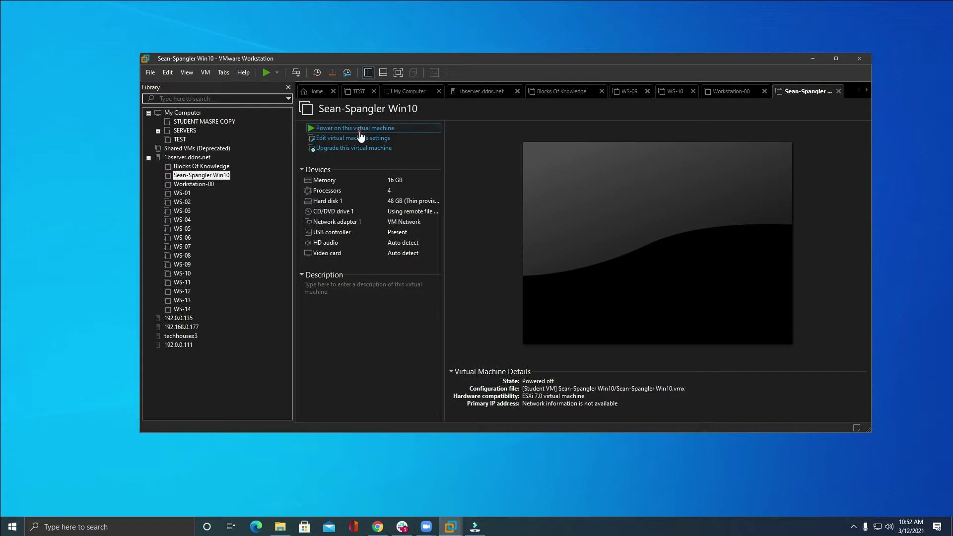
left_click(359, 131)
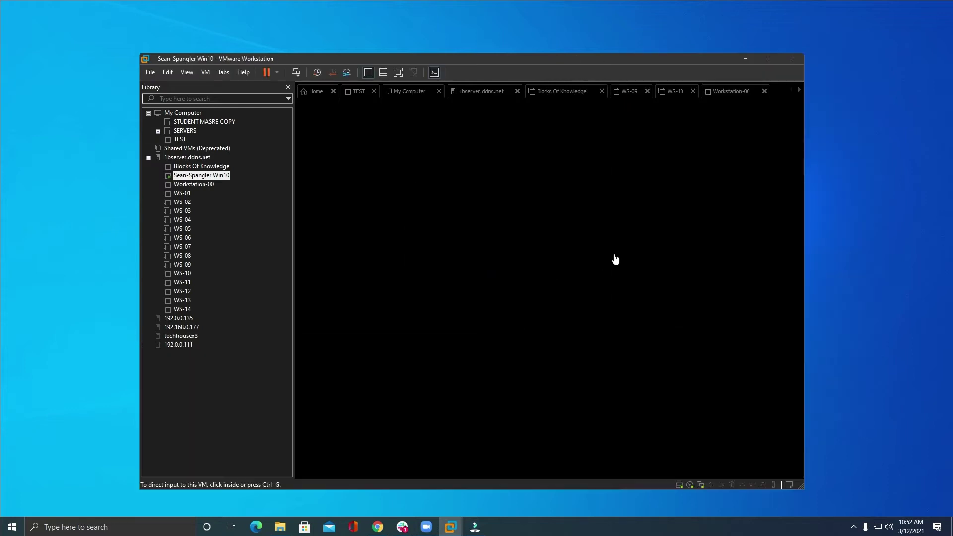
Boot the Win10 VM from the installation CD, then release input back to the host
left_click(616, 259)
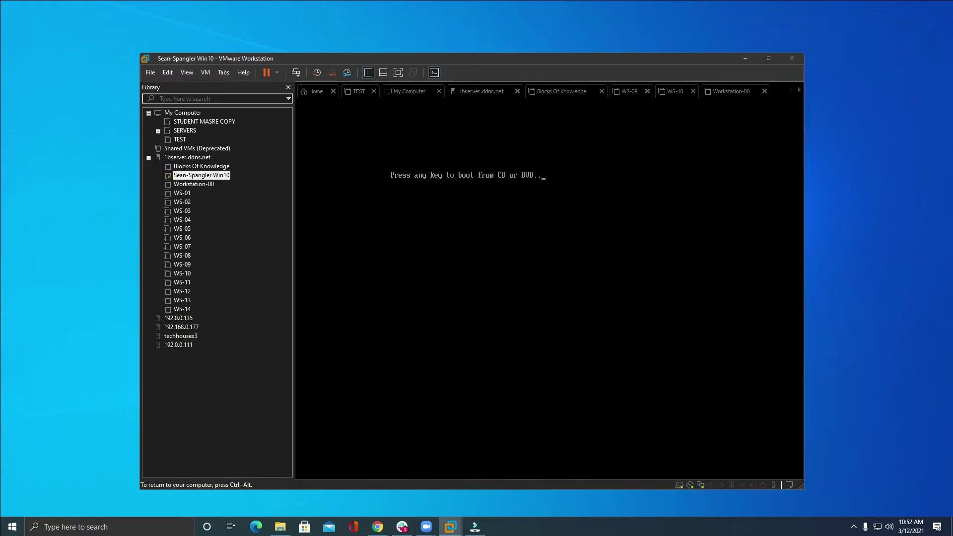
key("Return")
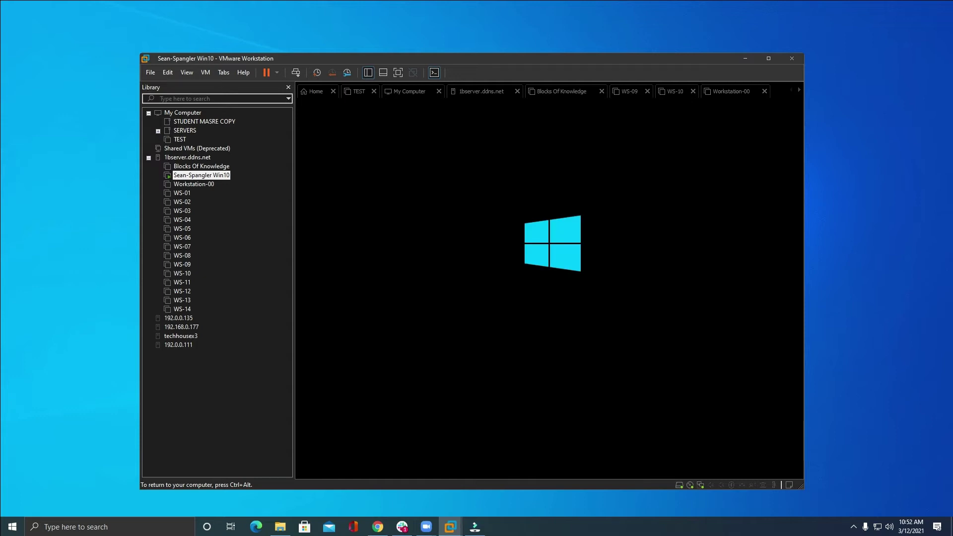
key("ctrl+alt")
left_click(205, 73)
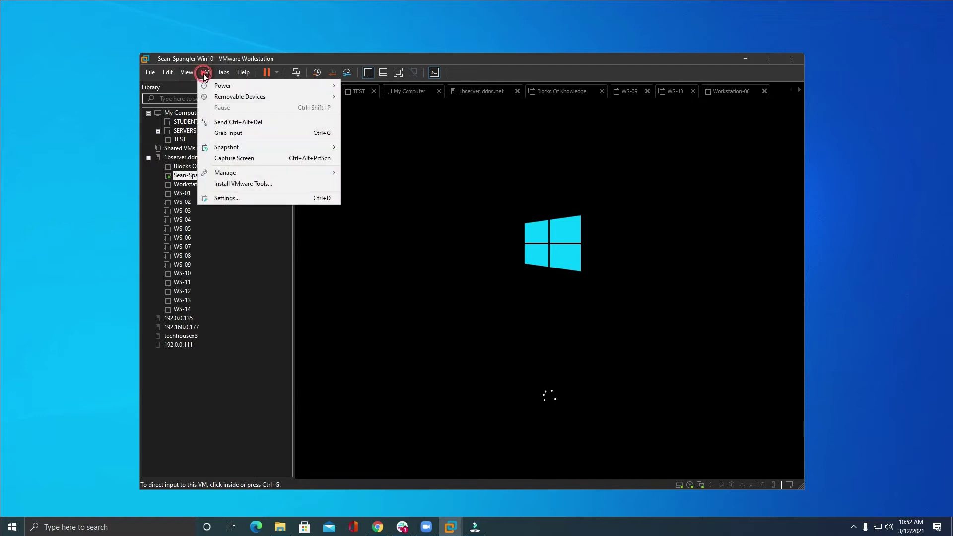
mouse_move(223, 86)
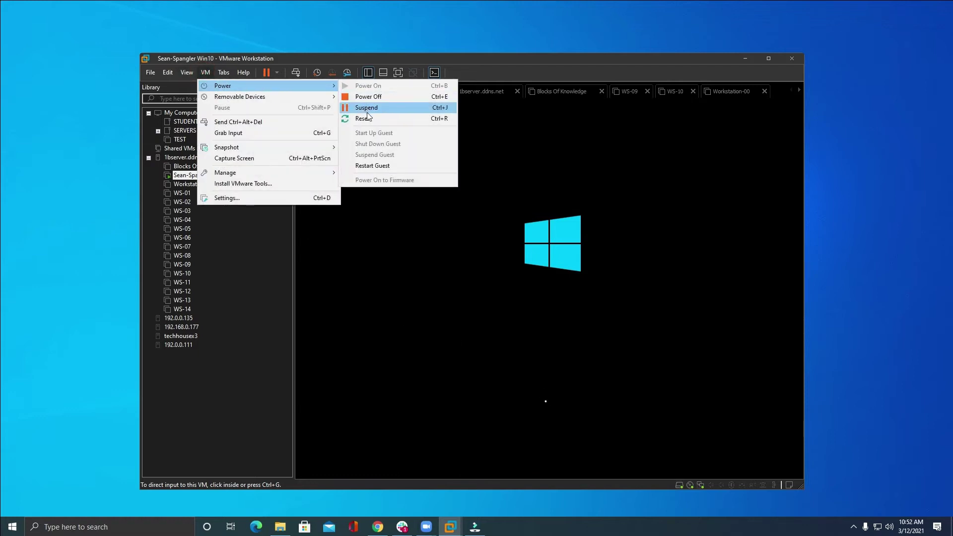
left_click(548, 62)
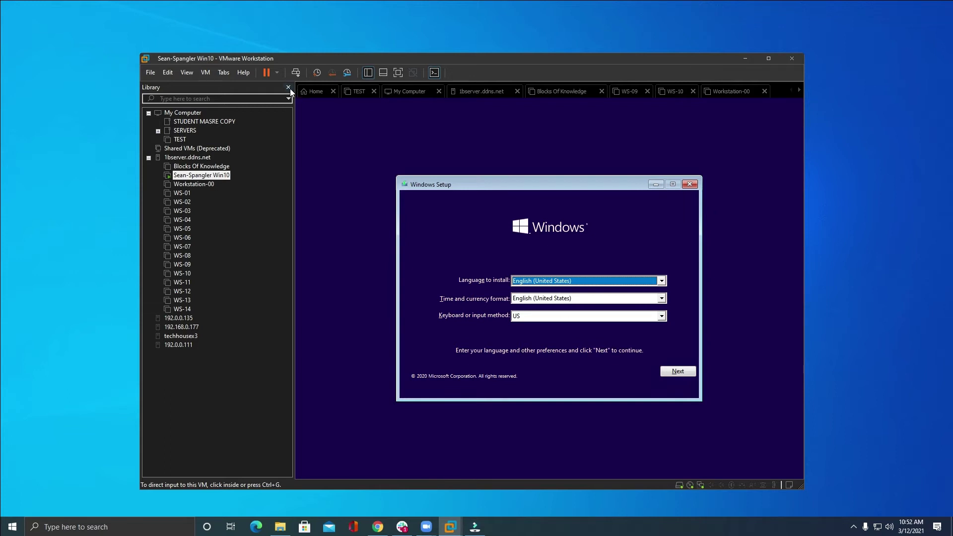
Hide the Library, maximize the window, and start Windows Setup with default language settings
left_click(289, 87)
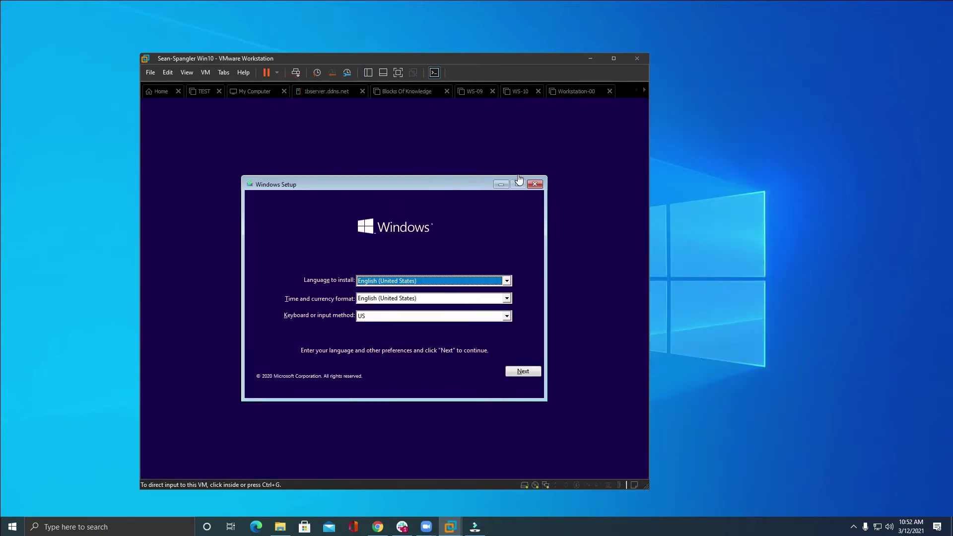
left_click(614, 58)
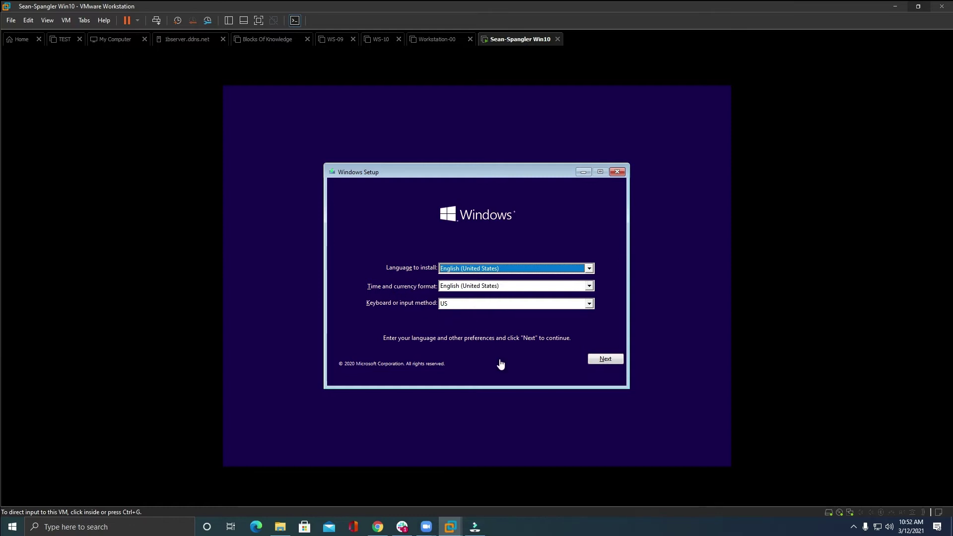
left_click(621, 364)
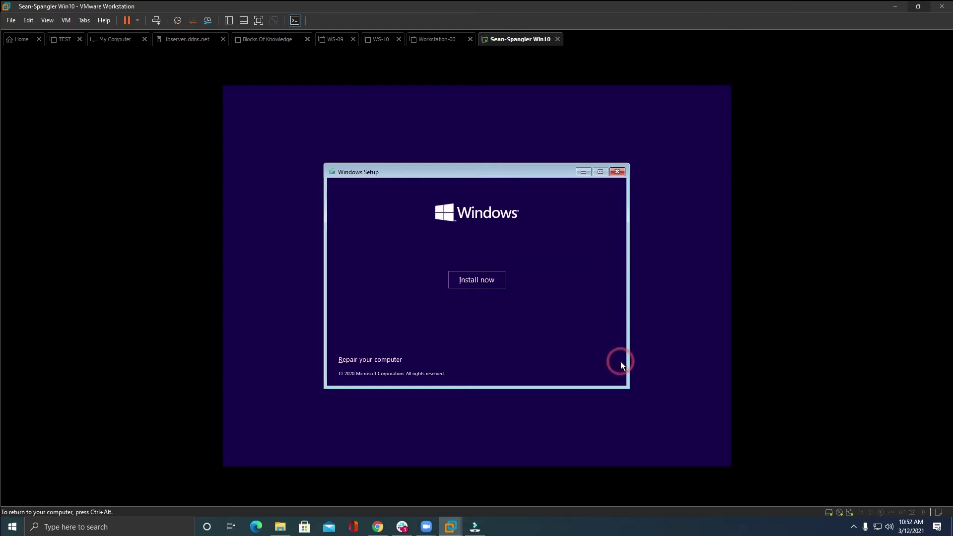
left_click(490, 282)
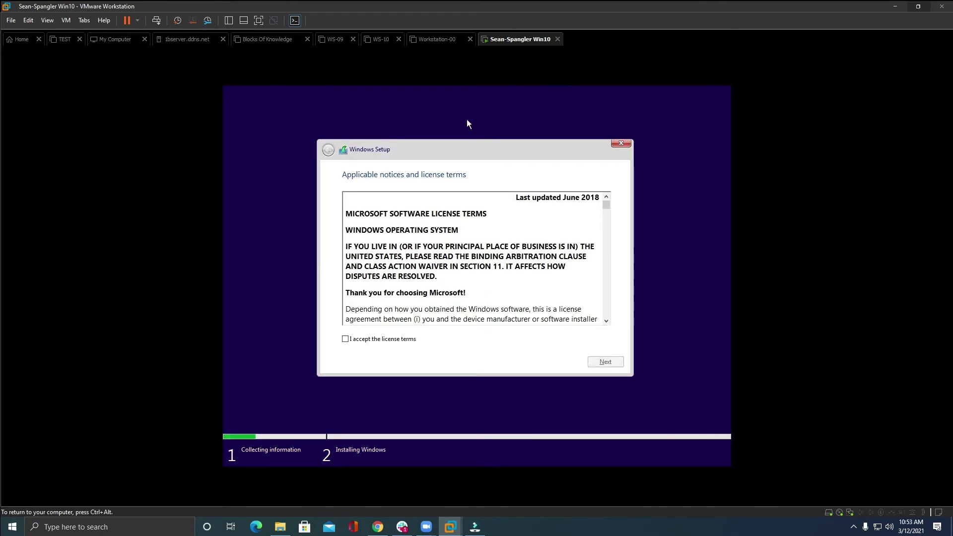
Scroll through and accept the Windows license terms, then continue
left_click_drag(606, 205, 603, 321)
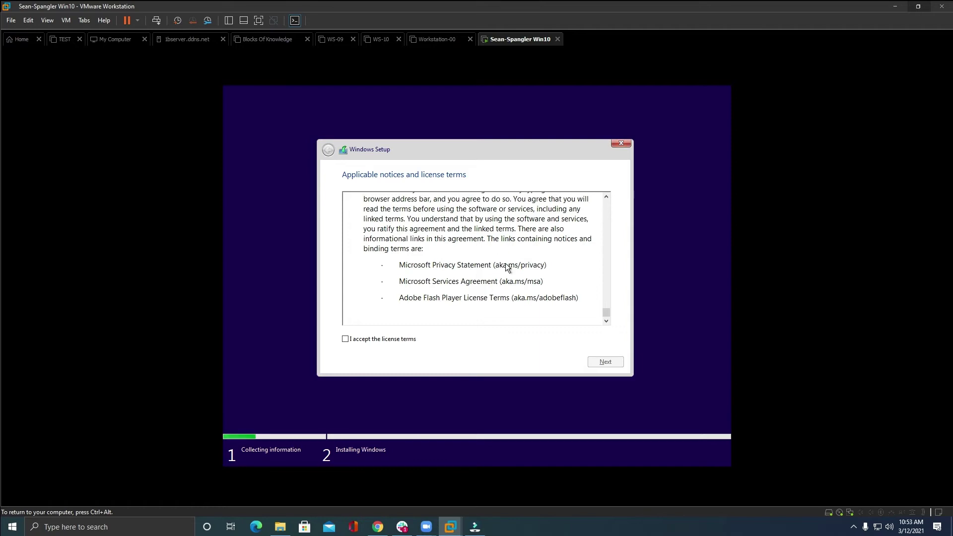
left_click(346, 338)
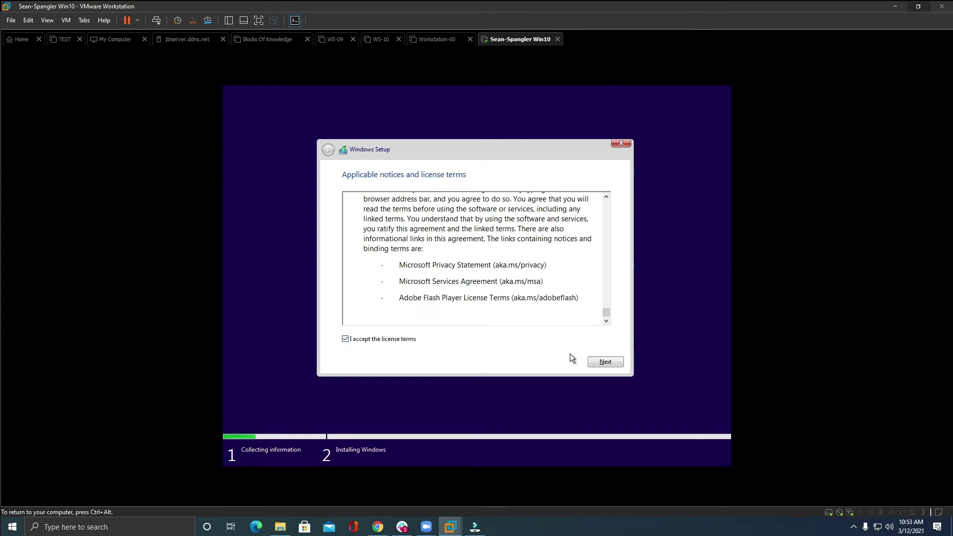
left_click(605, 362)
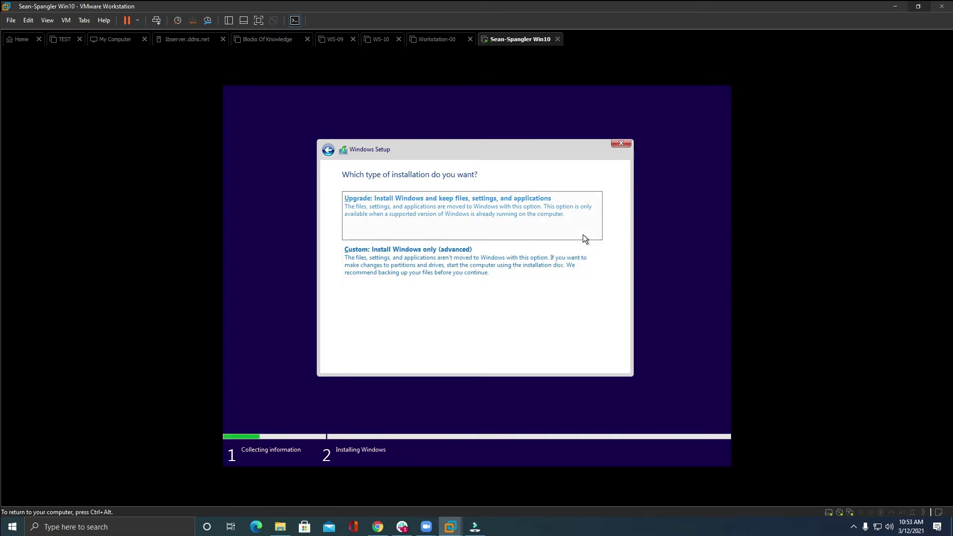
Back out of Upgrade and choose Custom: Install Windows only (advanced)
left_click(562, 209)
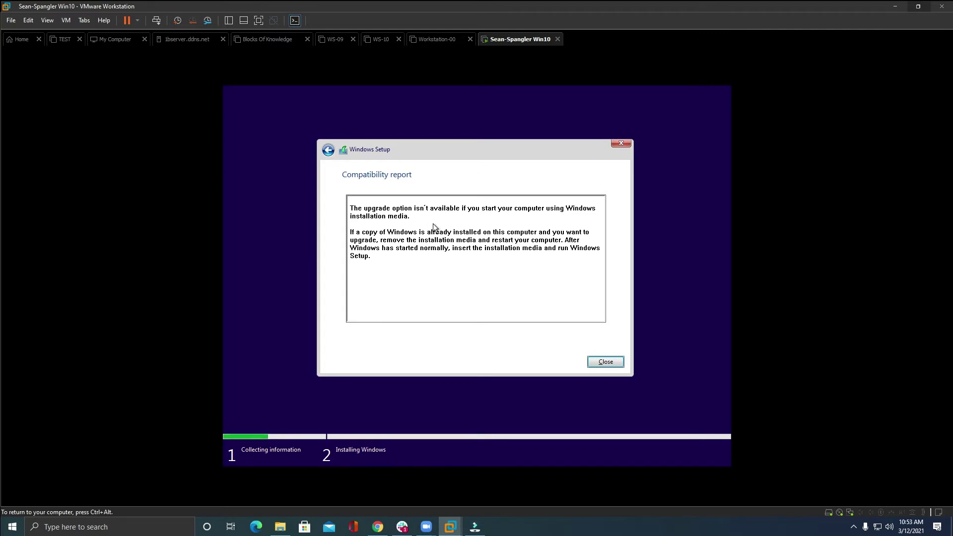
left_click(331, 150)
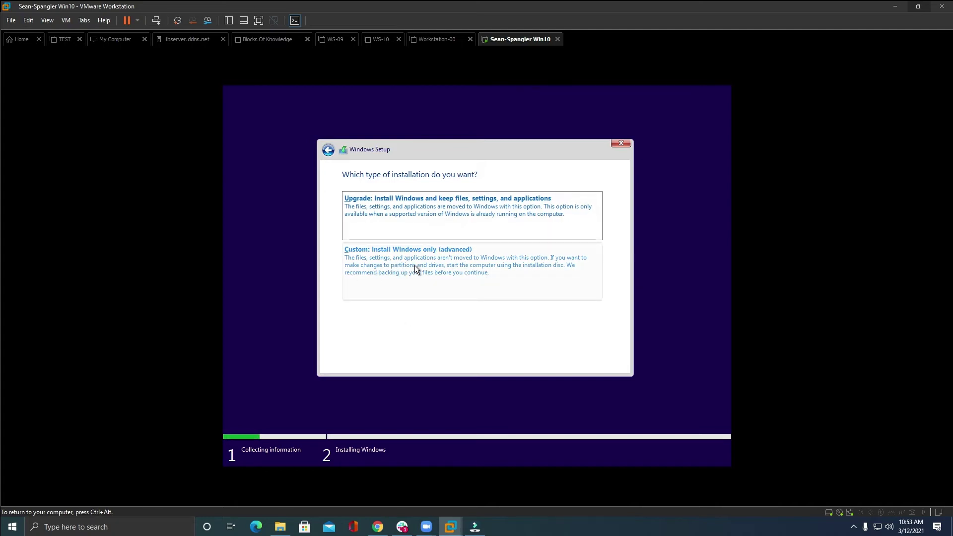
left_click(514, 265)
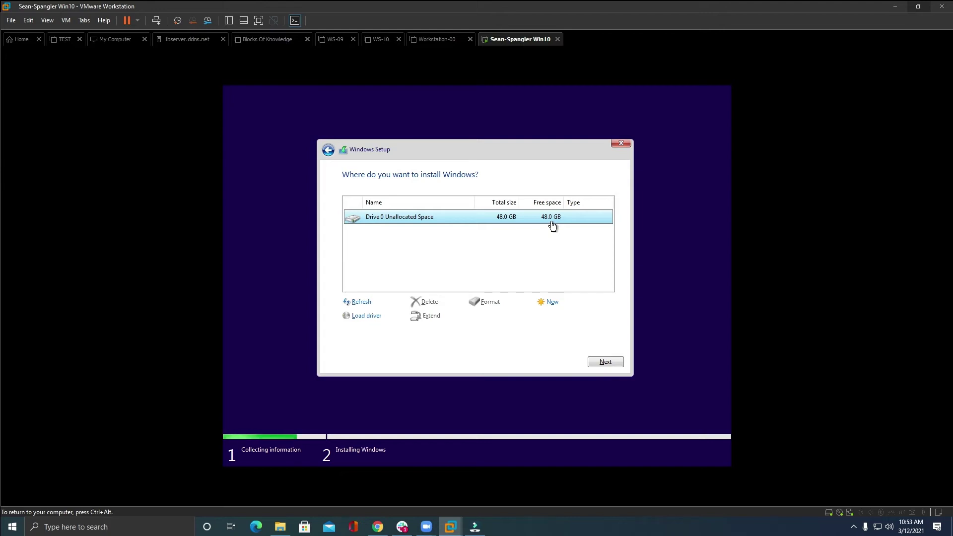
Install Windows onto Drive 0's 48 GB unallocated space and release input to the host
left_click(602, 363)
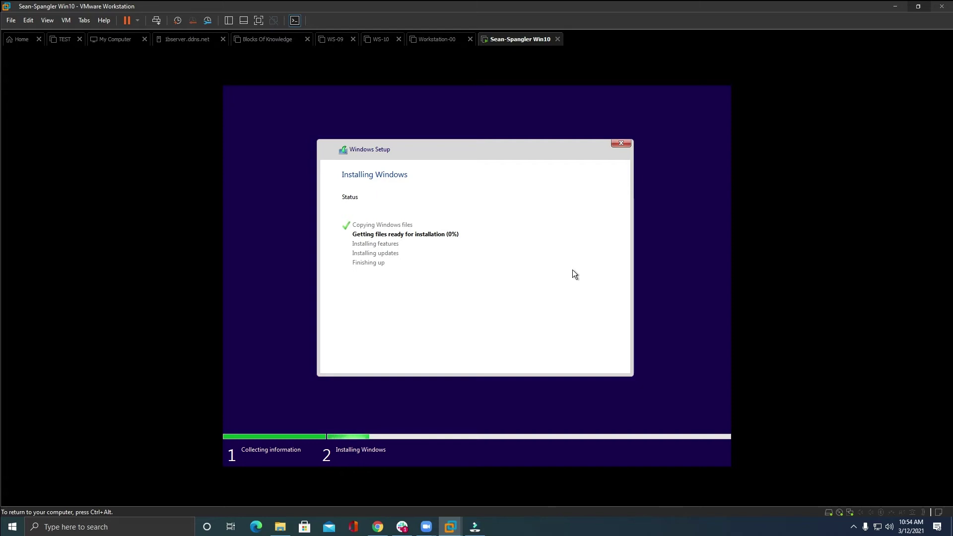
key("ctrl+alt")
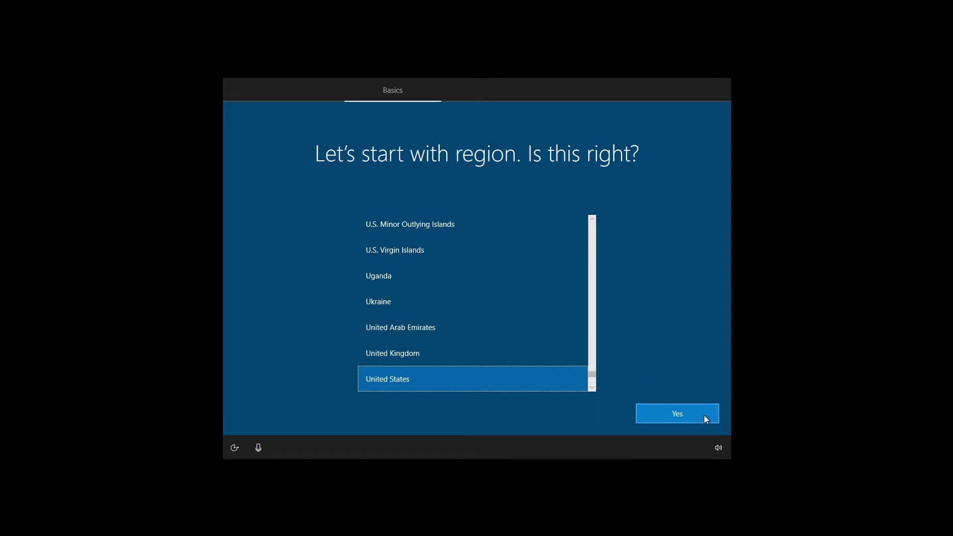
Confirm United States region and US keyboard layout, skipping a second layout
left_click(696, 413)
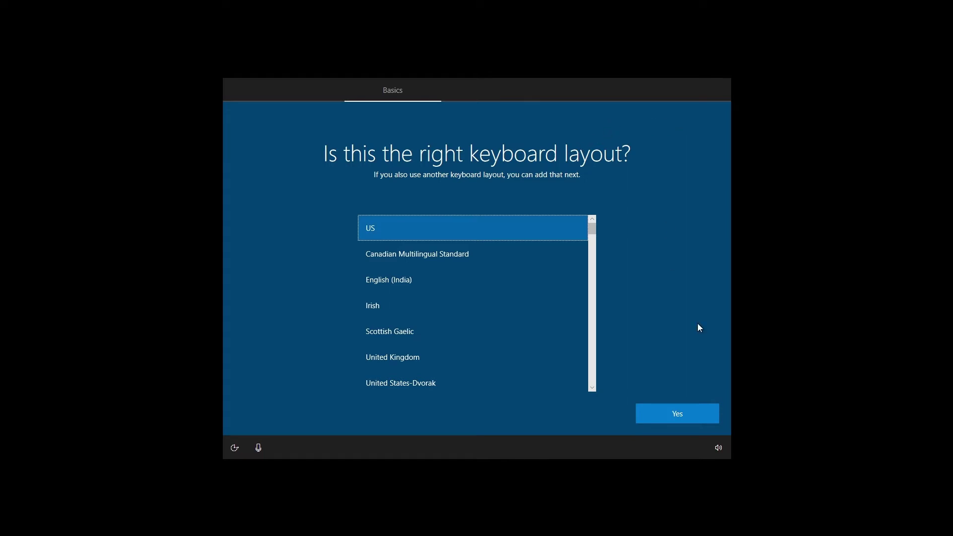
left_click(698, 414)
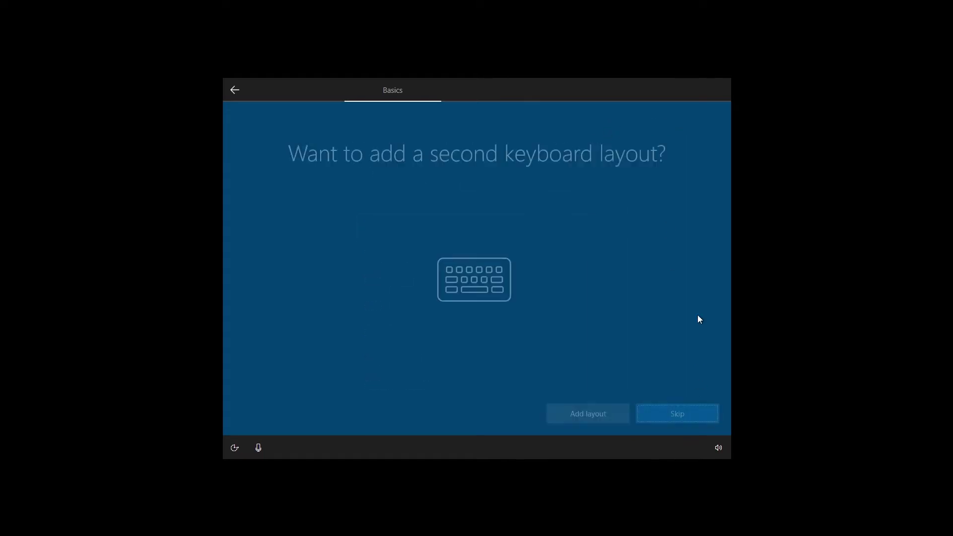
left_click(667, 412)
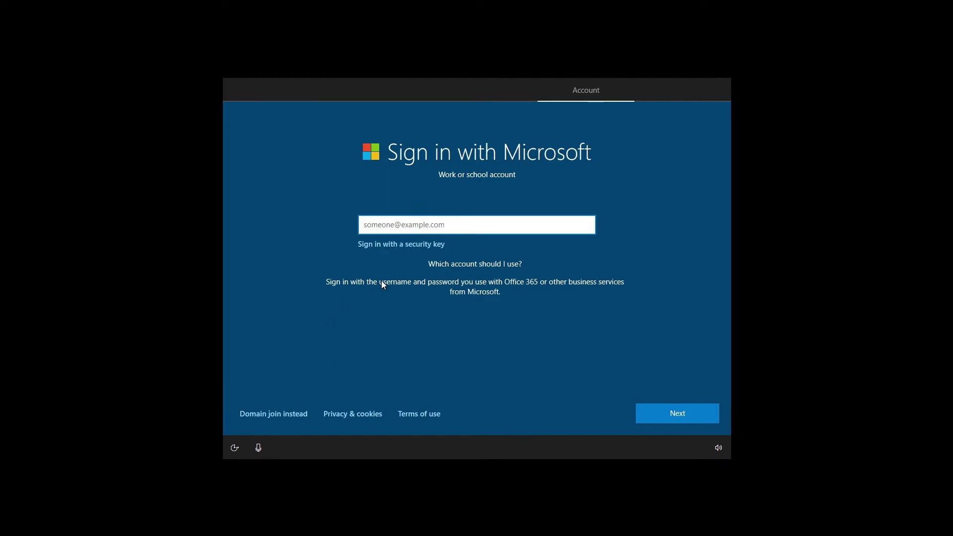
Choose Domain join instead and enter 'Admin' as the local account name
left_click(266, 422)
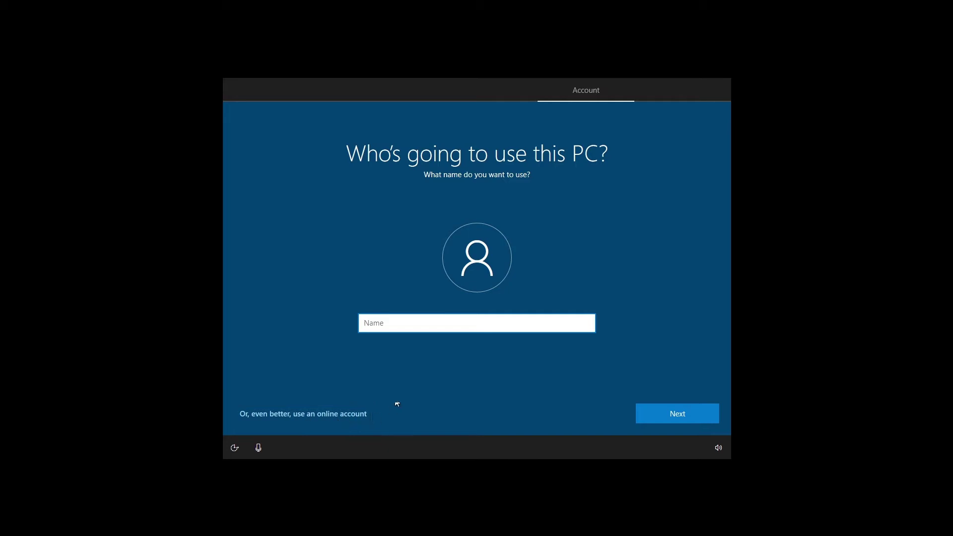
left_click(416, 321)
type("Admin")
left_click(648, 415)
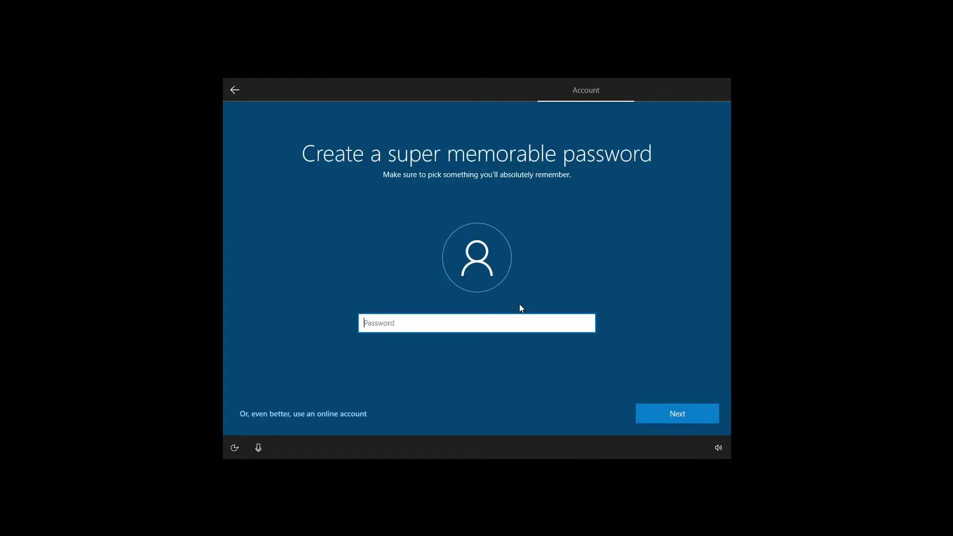
Enter an account password, check it, and confirm it
type("••••••••••")
key("BackSpace")
key("BackSpace")
key("BackSpace")
key("BackSpace")
key("BackSpace")
key("BackSpace")
key("BackSpace")
key("BackSpace")
key("BackSpace")
key("BackSpace")
type("•••••••••••")
left_click(578, 322)
left_click(673, 417)
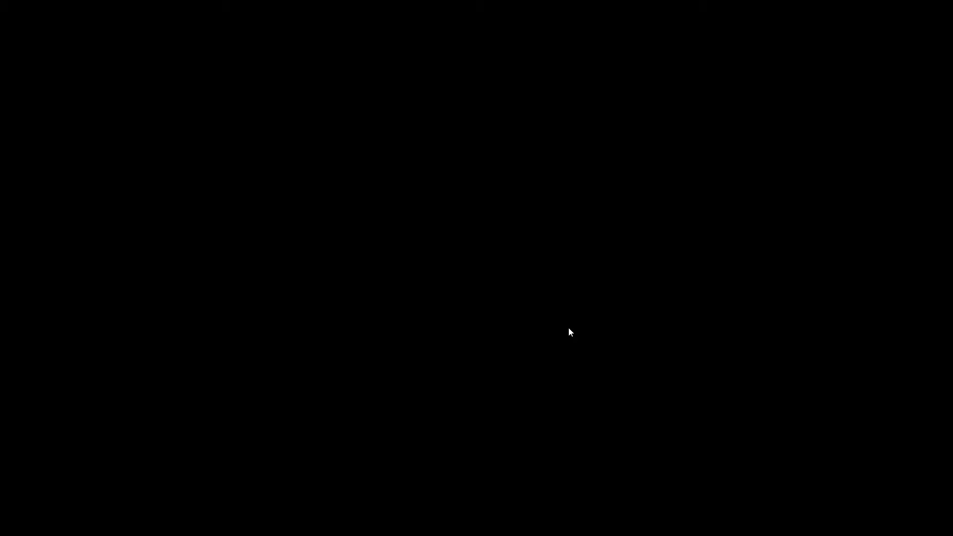
left_click(479, 323)
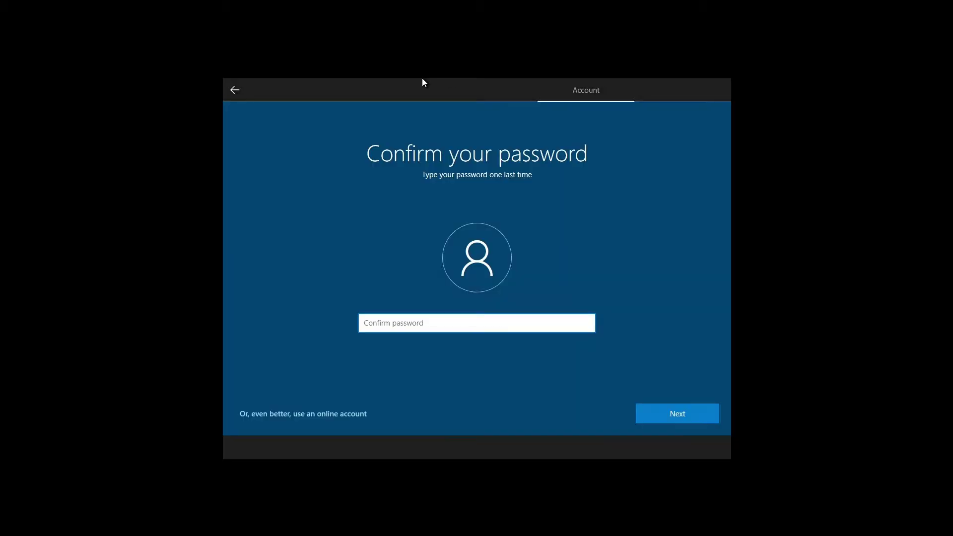
left_click(454, 326)
type("•••••••••••")
left_click(656, 411)
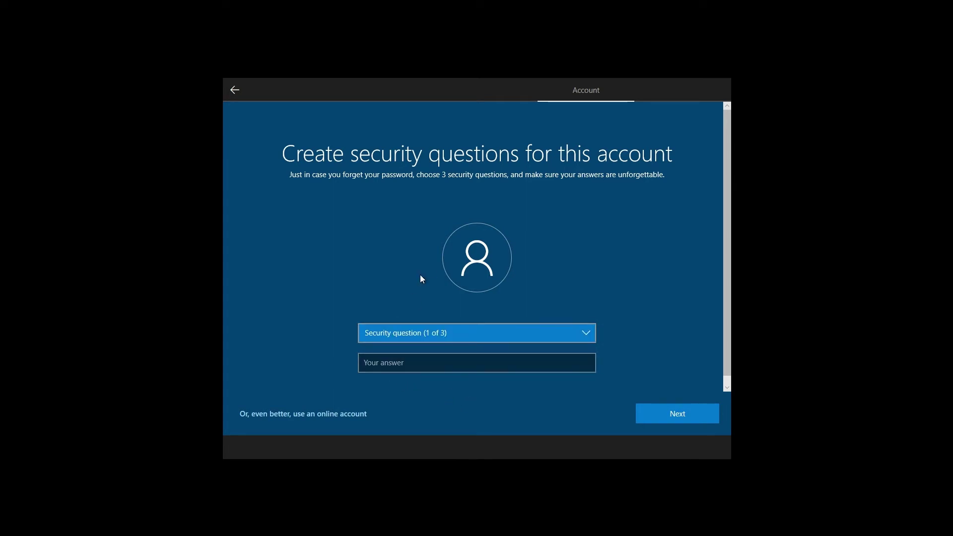
Go back, rename the account to 'admin', and continue with no password
left_click(234, 92)
left_click(234, 92)
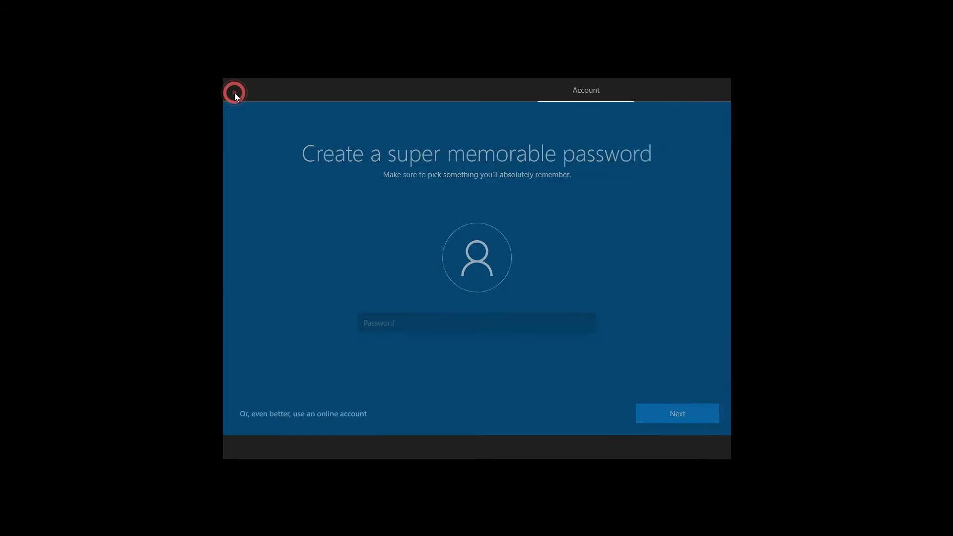
left_click(366, 323)
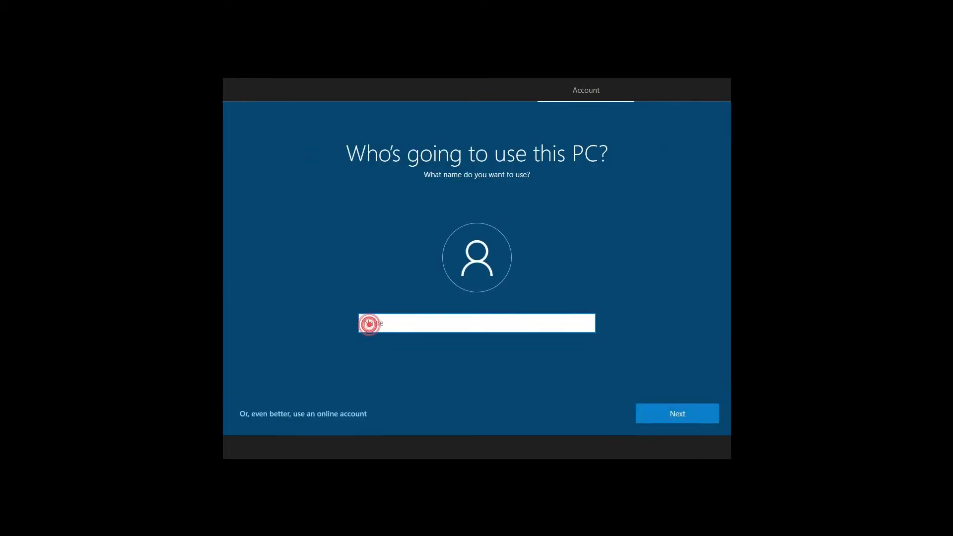
type("admin")
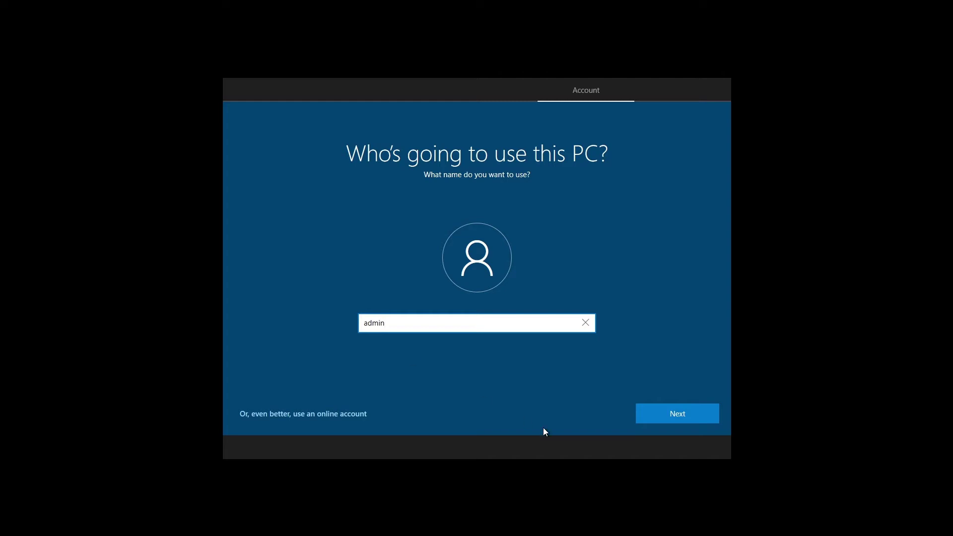
left_click(660, 415)
left_click(660, 417)
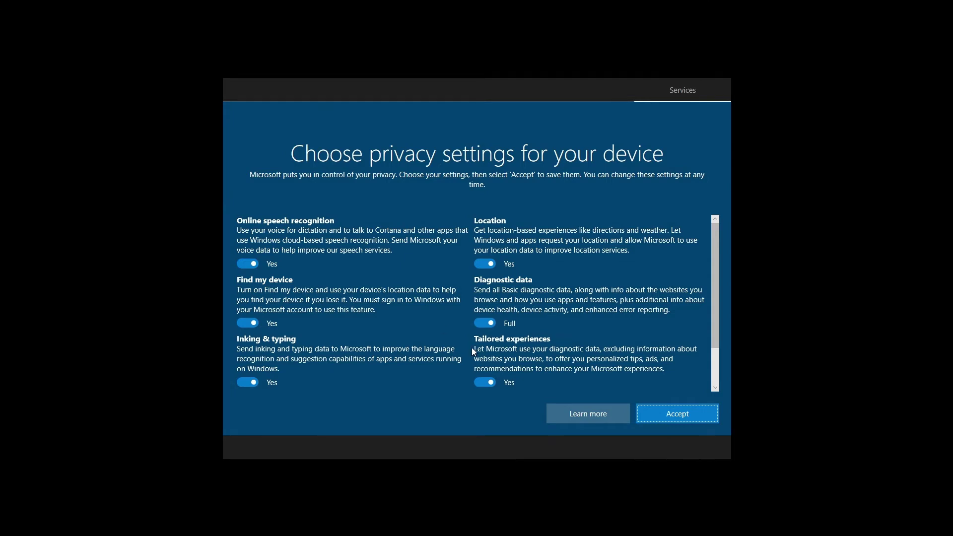
Switch every privacy option to No, with Diagnostic data set to Basic
left_click(248, 263)
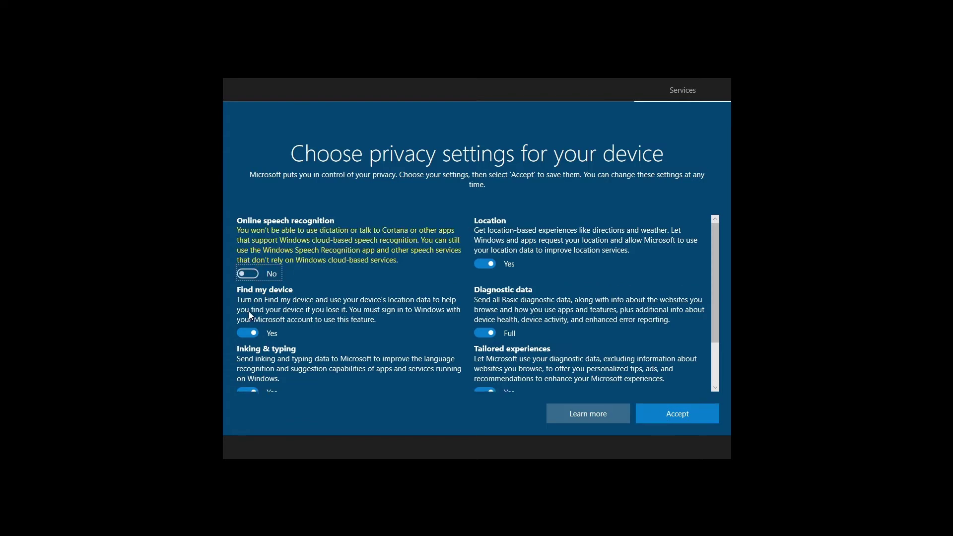
left_click(248, 323)
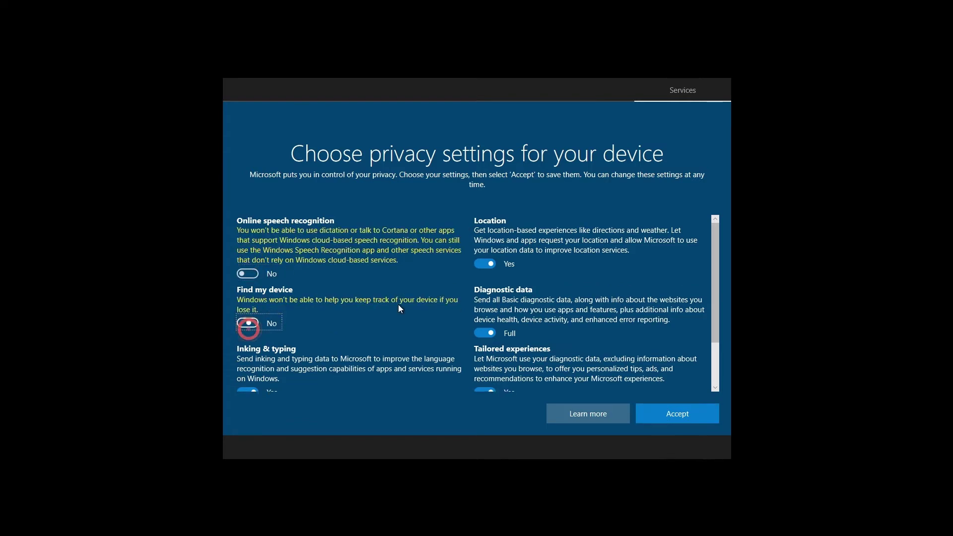
left_click(489, 264)
left_click(487, 332)
scroll(488, 330, "down", 3)
left_click(489, 333)
left_click(246, 332)
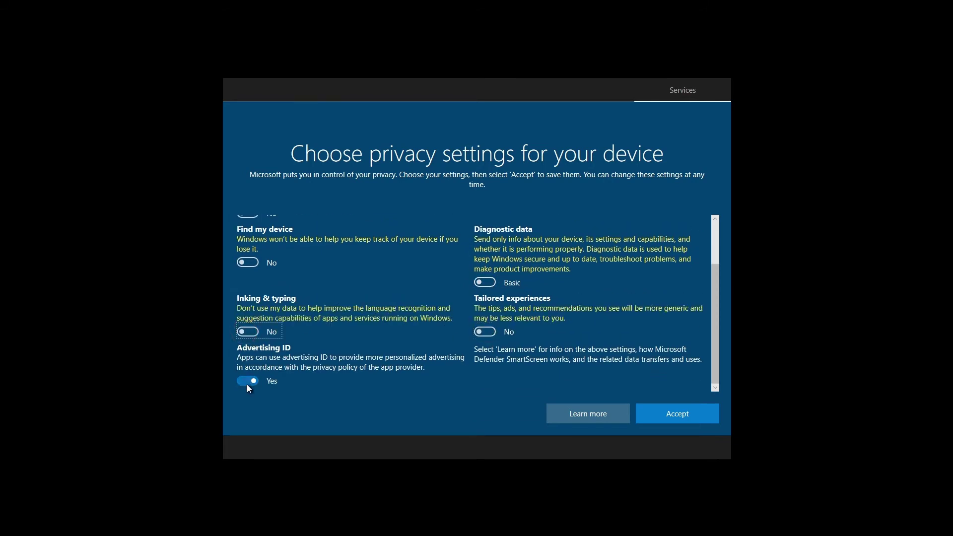
left_click(247, 381)
scroll(542, 378, "up", 3)
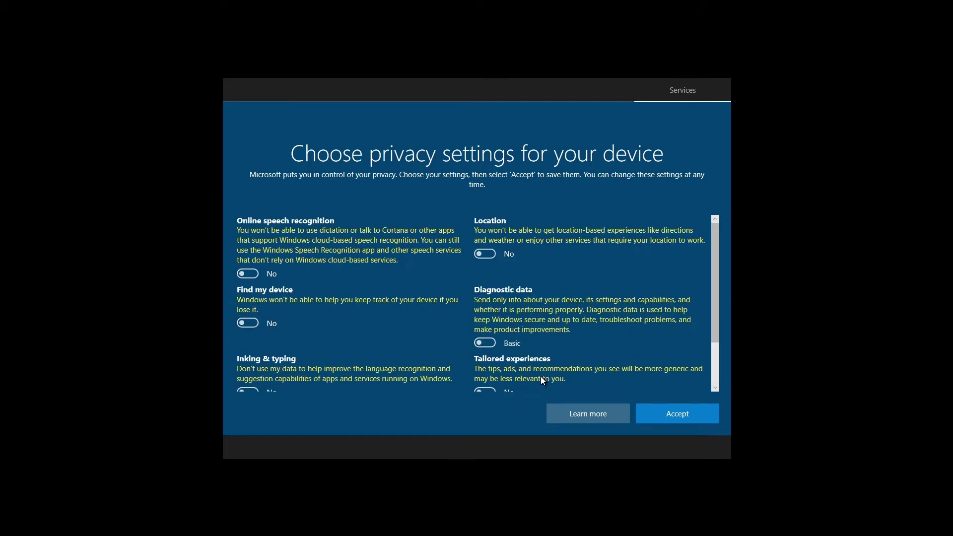
scroll(541, 378, "down", 3)
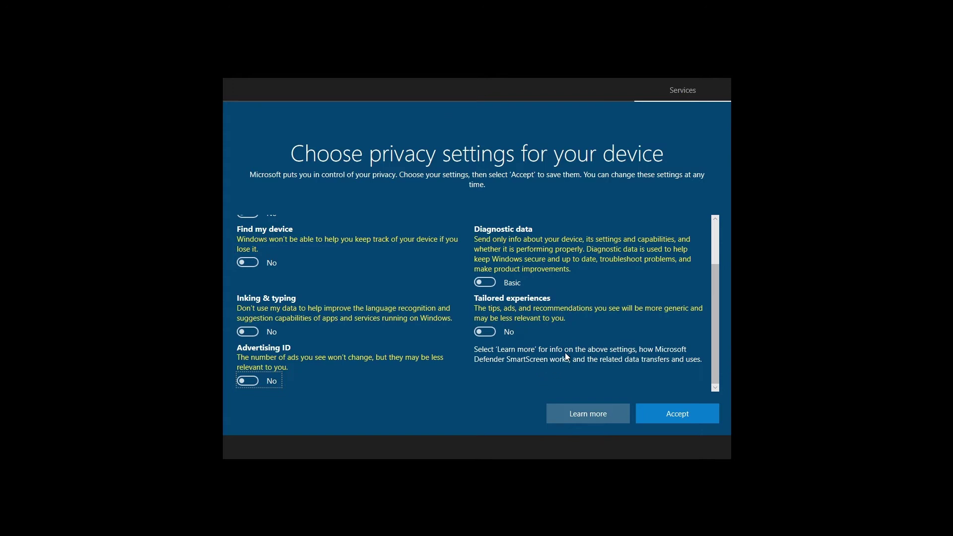
scroll(572, 352, "up", 2)
scroll(570, 349, "down", 2)
Accept the privacy settings, then decline activity history and Cortana
left_click(673, 421)
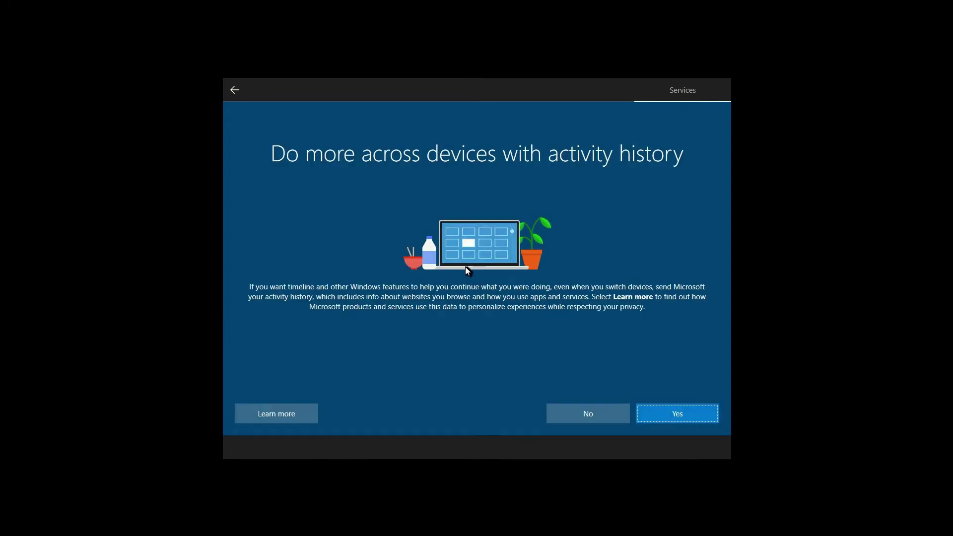
left_click(600, 415)
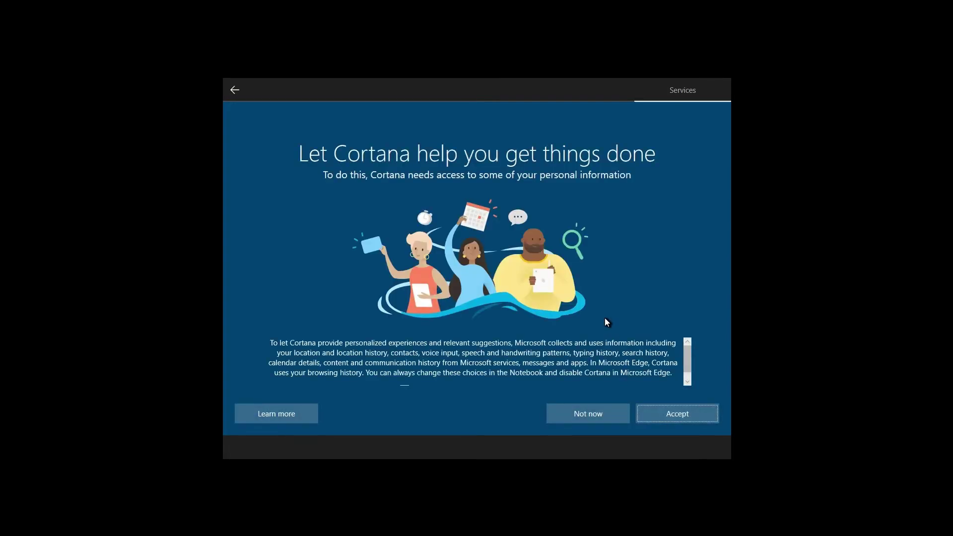
left_click(583, 412)
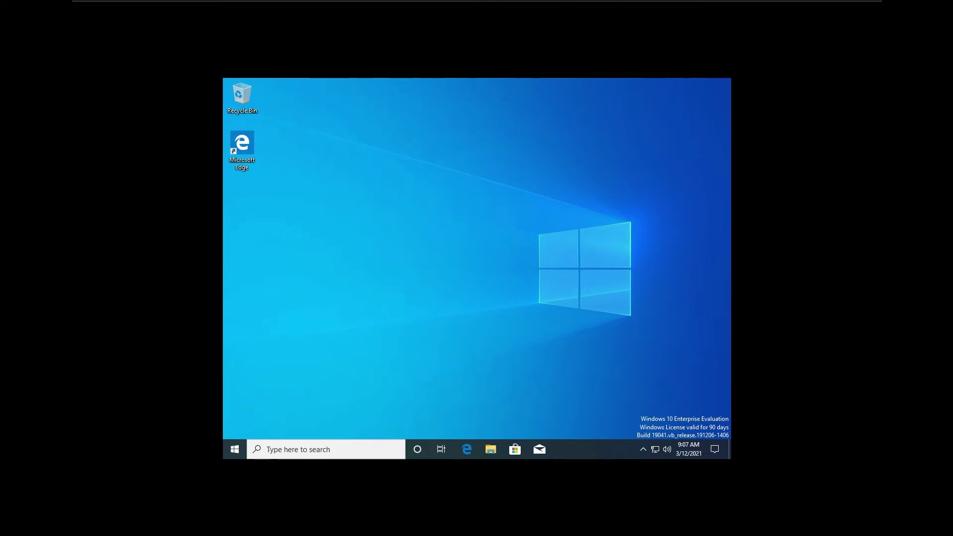
left_click_drag(541, 408, 637, 426)
mouse_move(713, 378)
left_mouse_down()
mouse_move(723, 413)
mouse_move(713, 421)
left_mouse_up()
key("Escape")
left_click(693, 450)
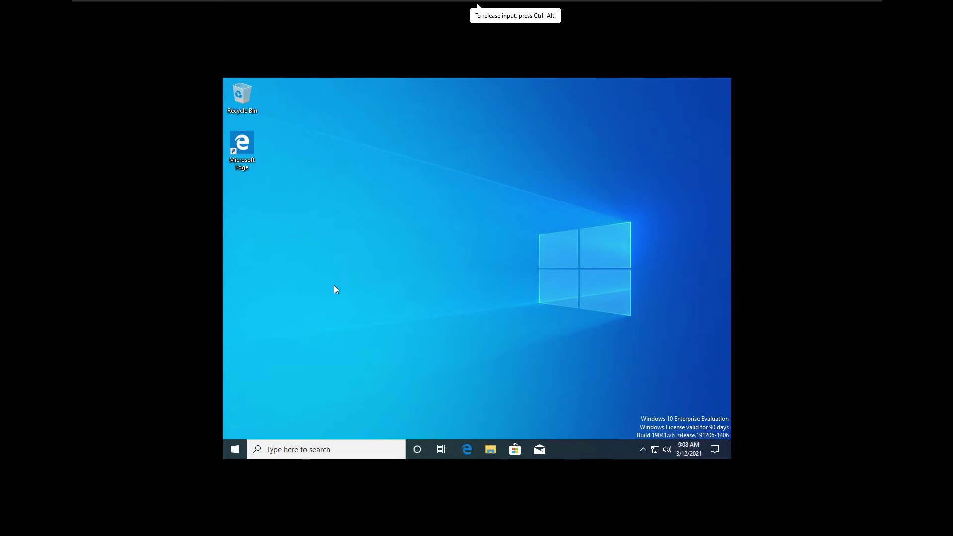
Set the Windows time zone to (UTC-06:00) Central Time (US & Canada) and close Settings
right_click(689, 453)
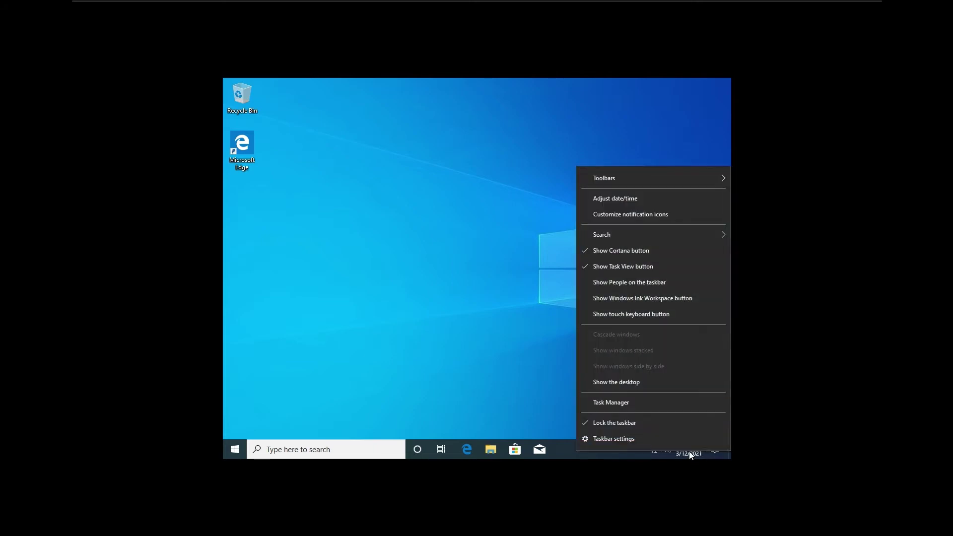
left_click(627, 199)
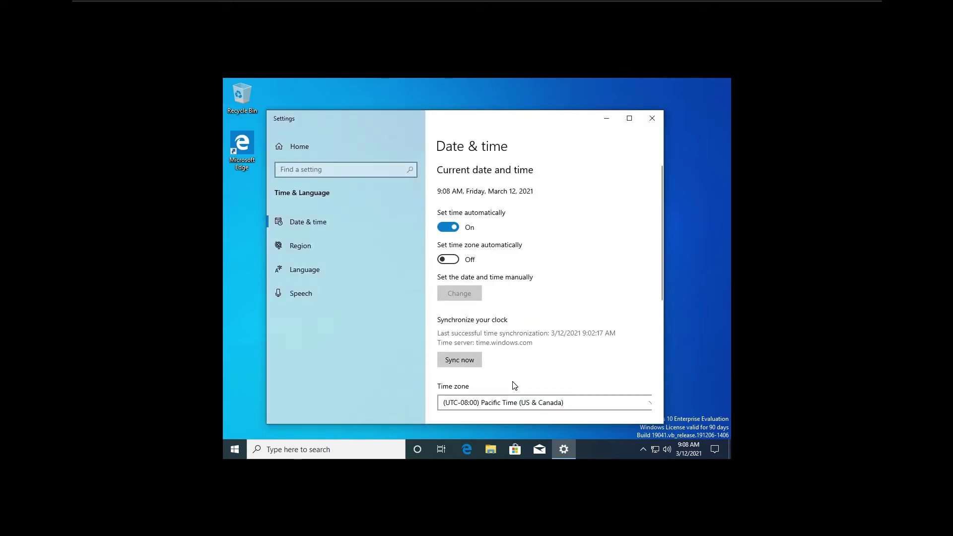
left_click(643, 403)
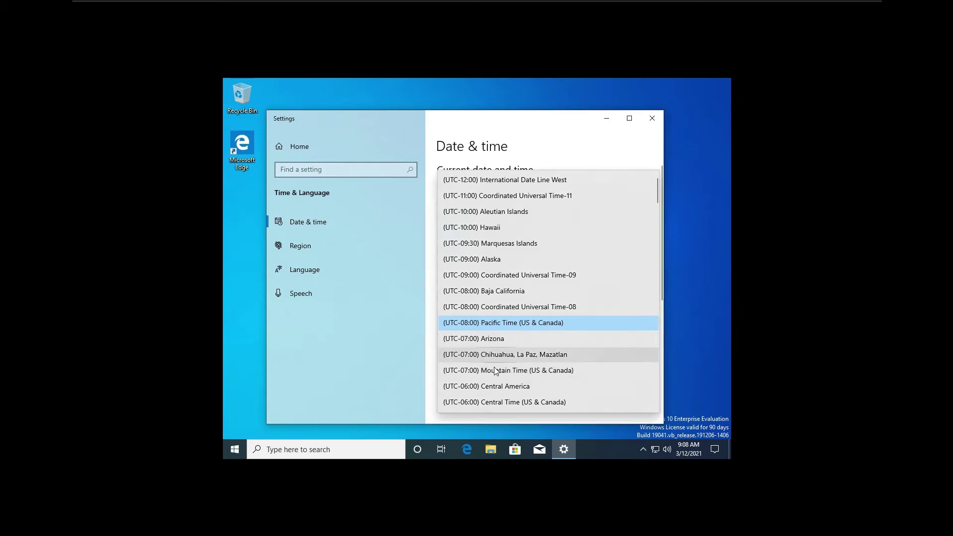
left_click(504, 401)
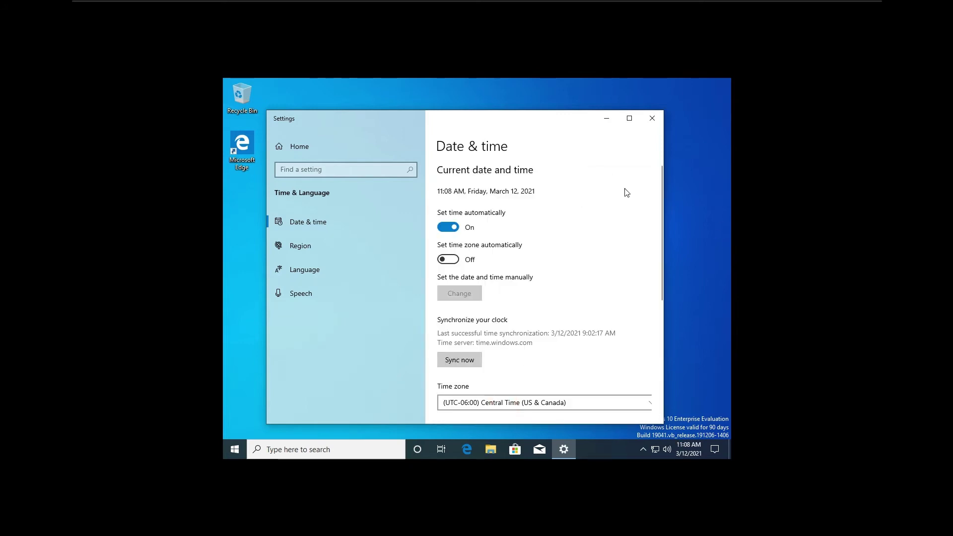
left_click(650, 119)
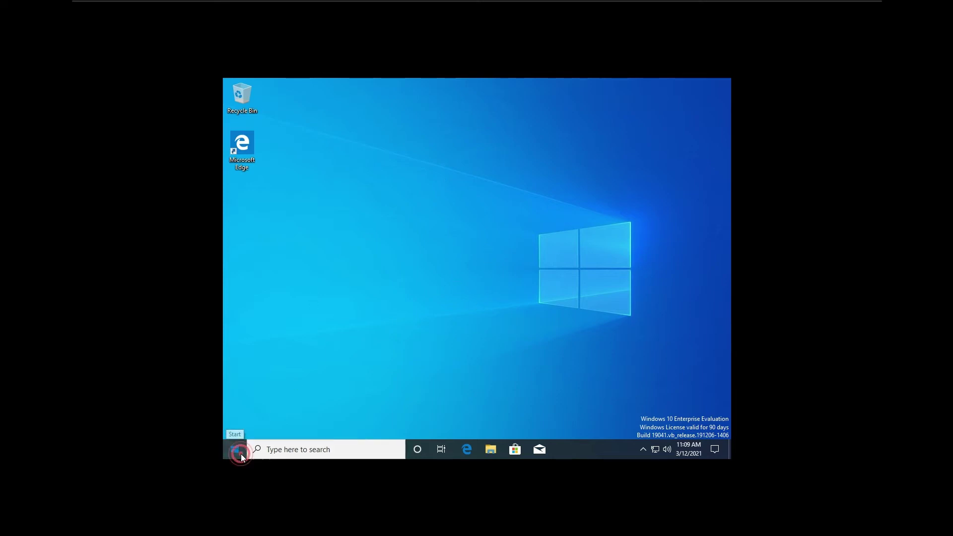
Start a search from the Windows guest's taskbar
left_click(278, 449)
Search for 'tur', then open Apps and Features from the Start button's right-click menu
key("super")
type("tur")
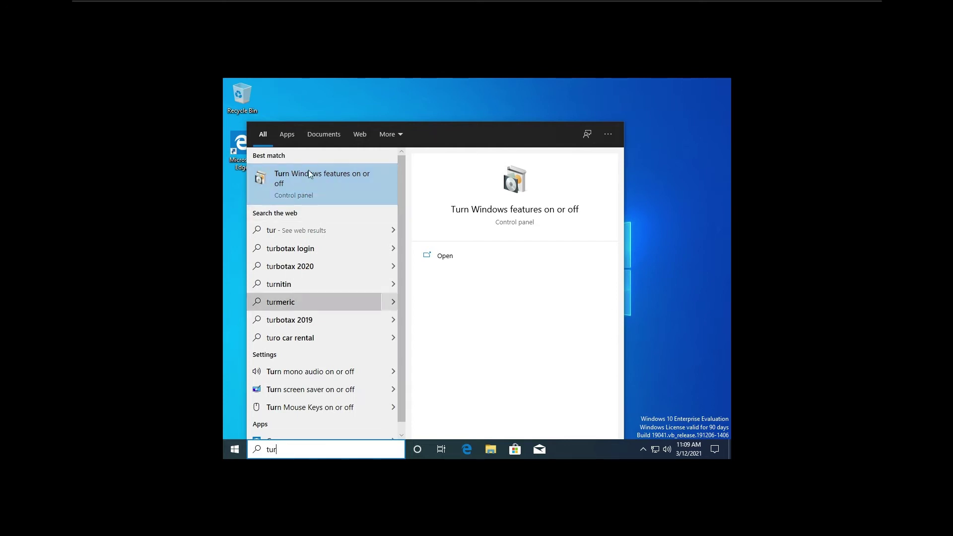
left_click(287, 134)
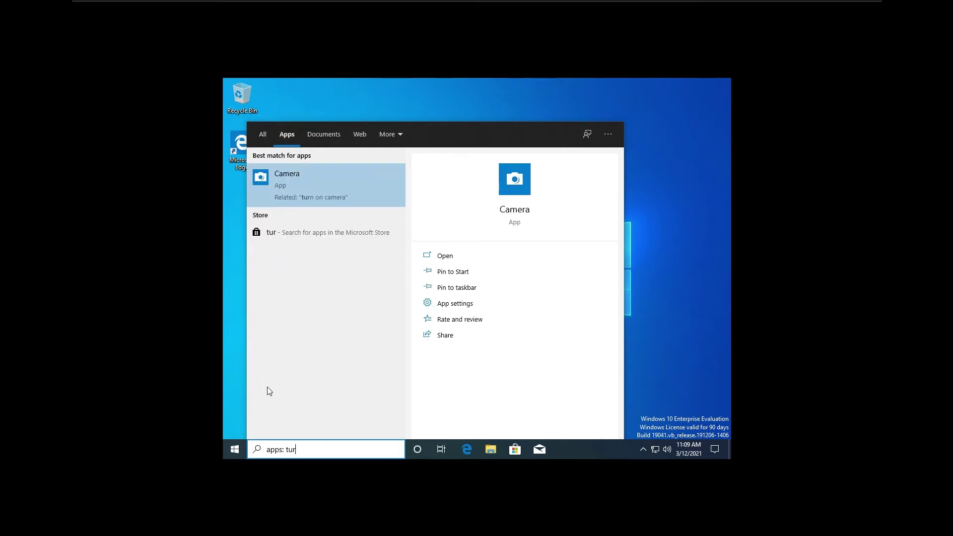
left_click(236, 450)
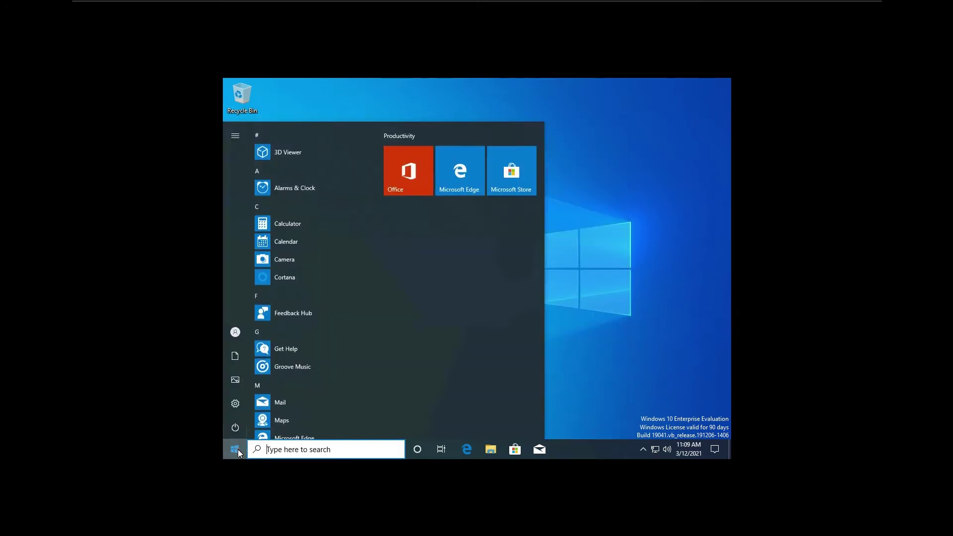
right_click(235, 450)
left_click(292, 180)
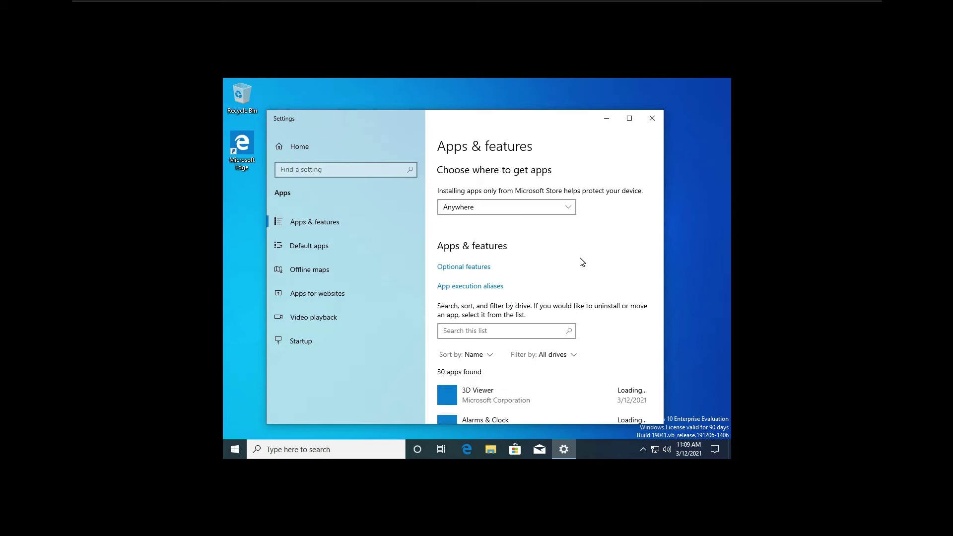
Close the guest's Apps & features Settings window
scroll(582, 262, "down", 10)
scroll(582, 262, "up", 8)
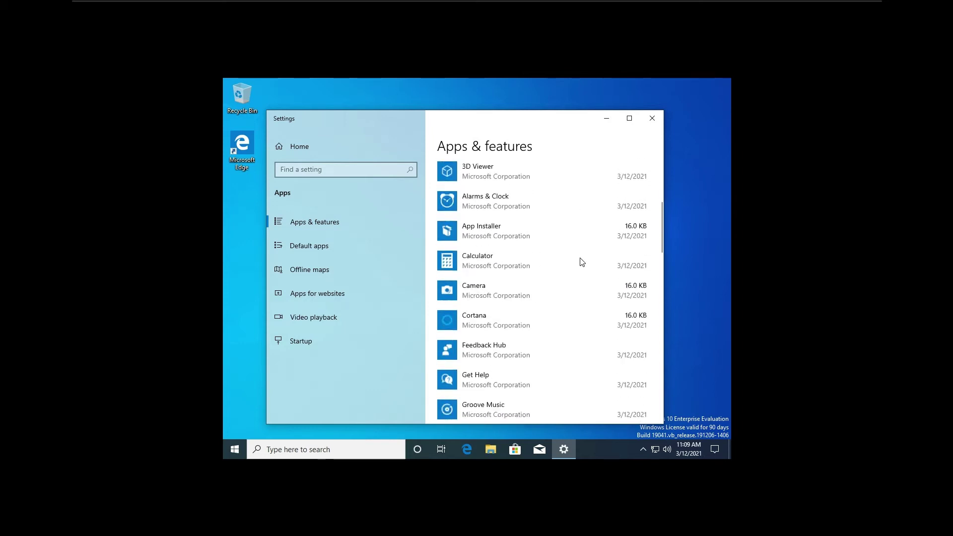
scroll(582, 262, "up", 5)
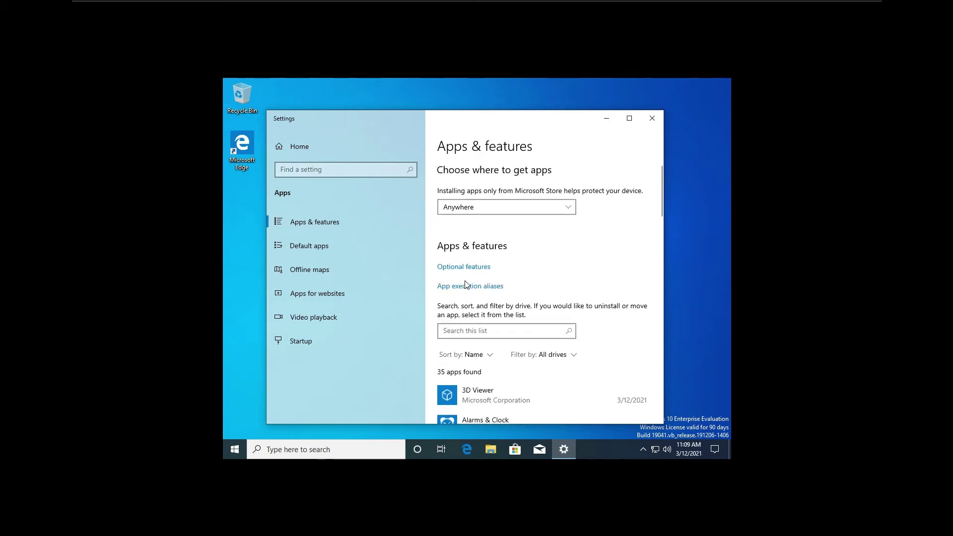
left_click(652, 118)
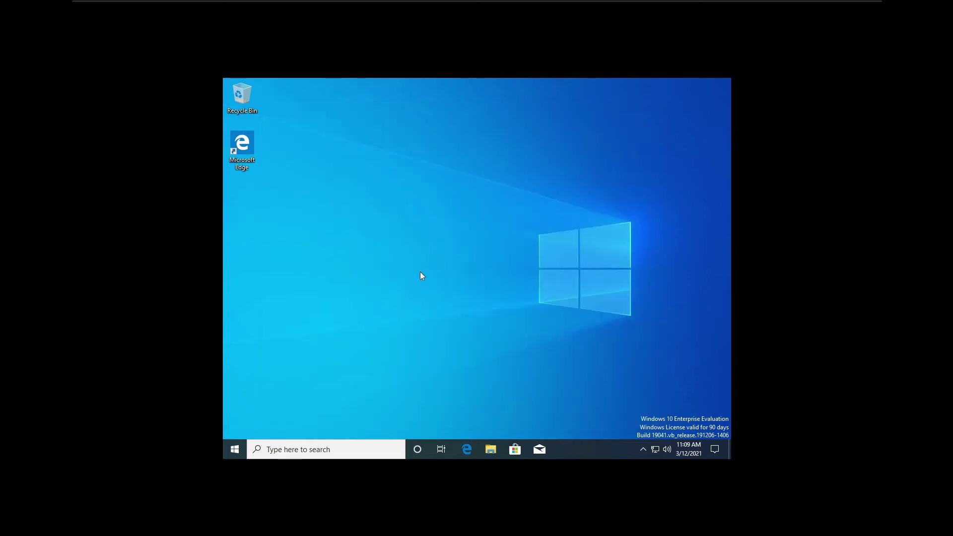
Search the guest Start menu for 'tur' and open Turn Windows features on or off
left_click(235, 450)
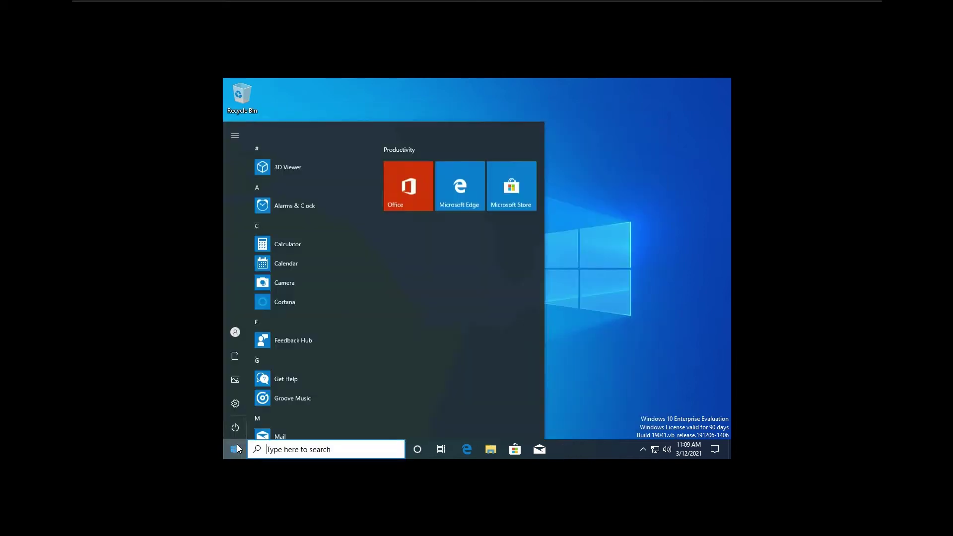
type("tur")
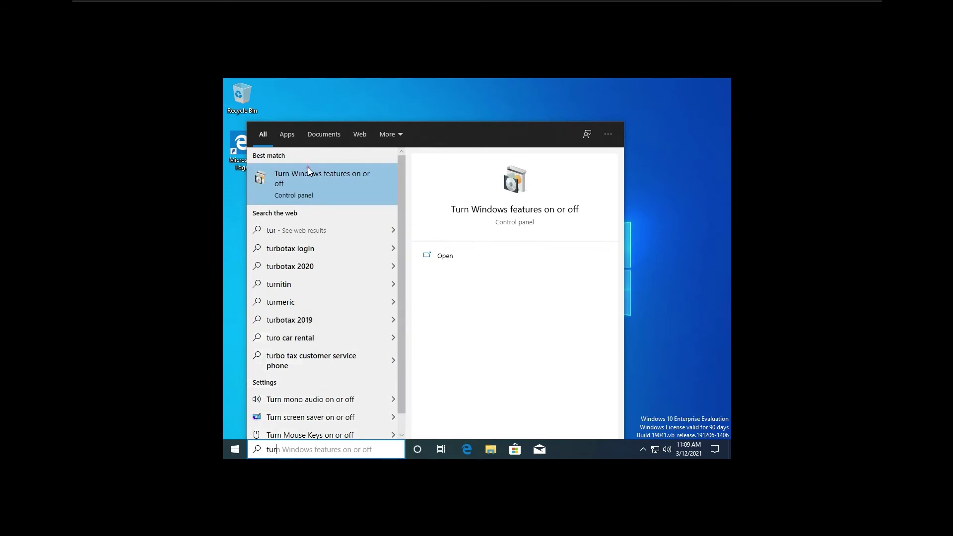
left_click(308, 169)
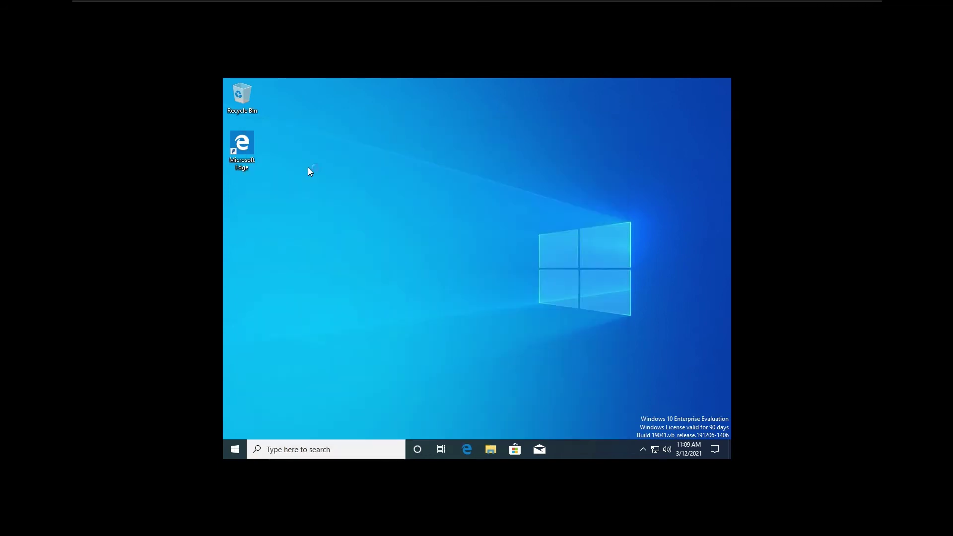
left_click(238, 448)
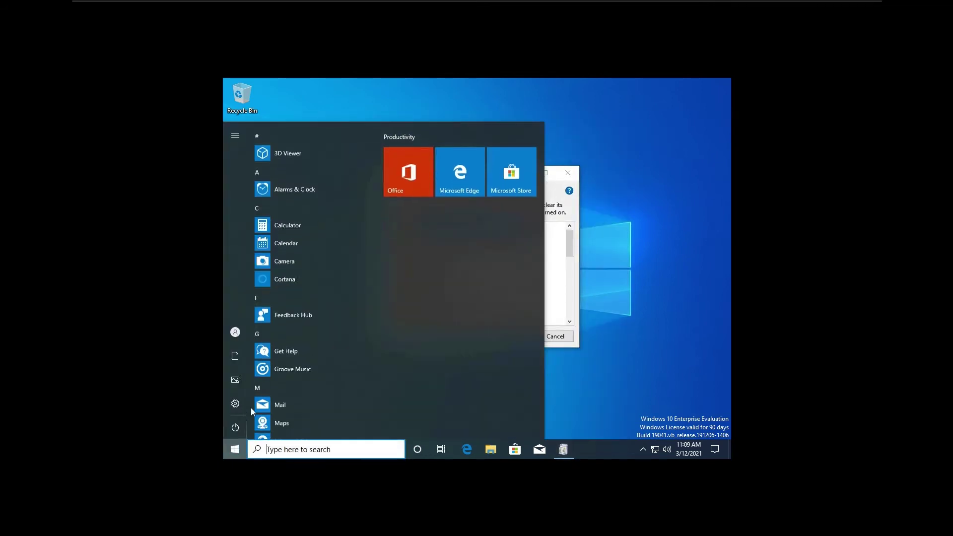
left_click(607, 392)
left_click(299, 456)
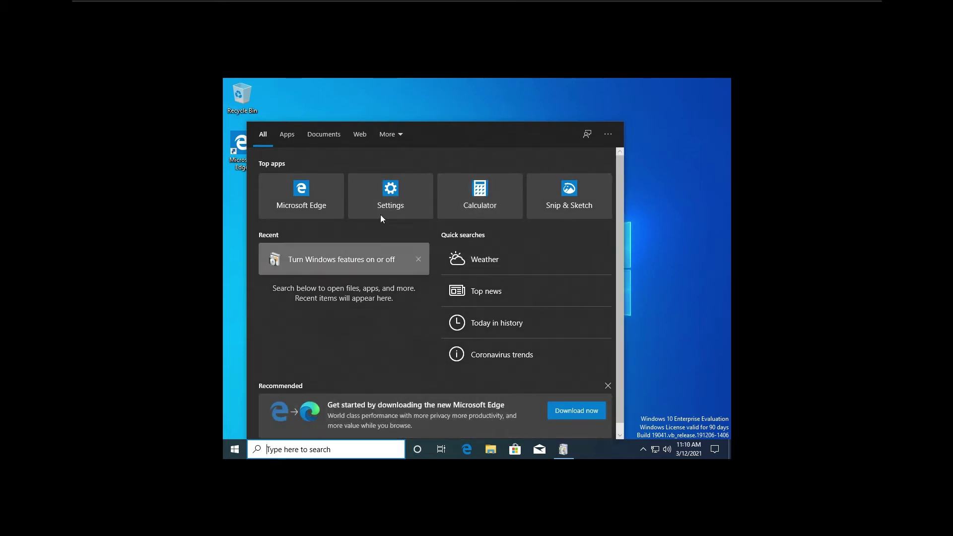
left_click(720, 324)
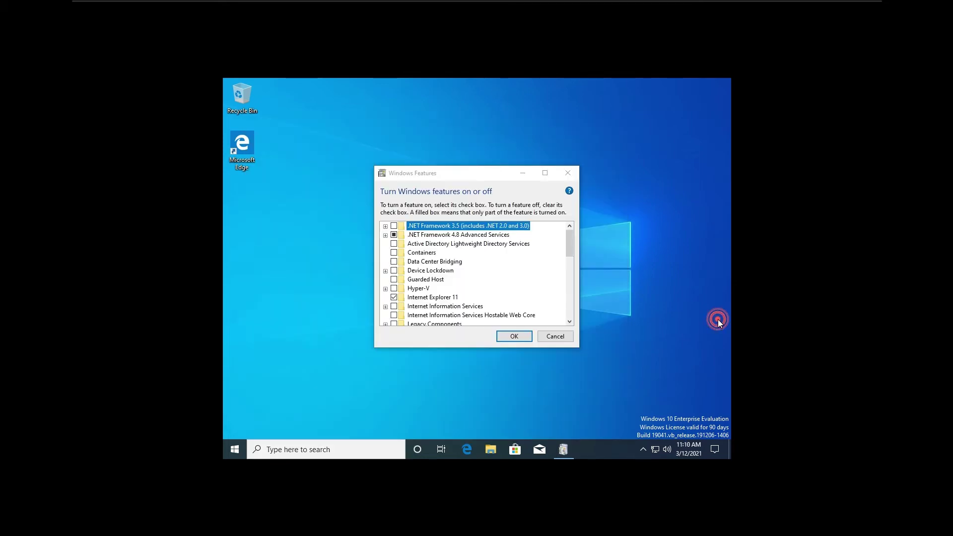
left_click(226, 446)
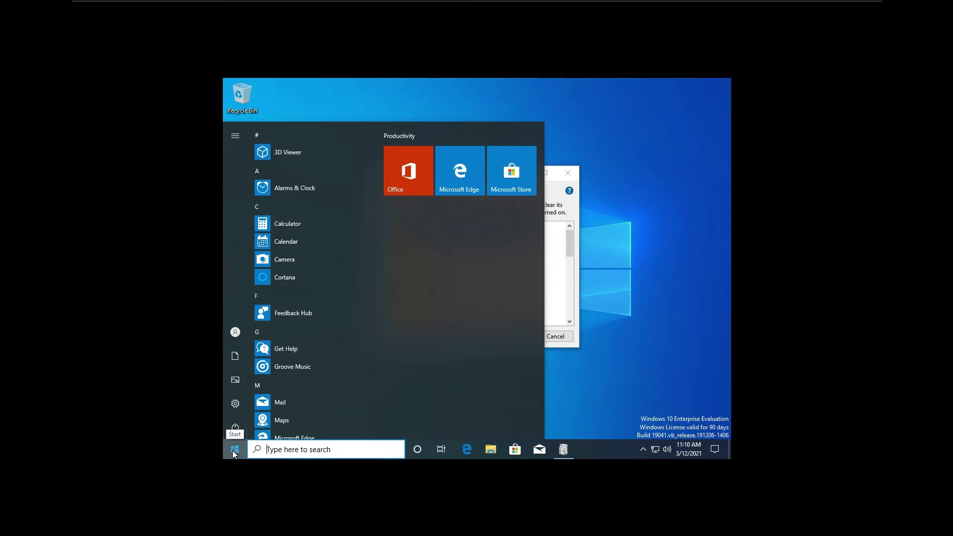
left_click(306, 450)
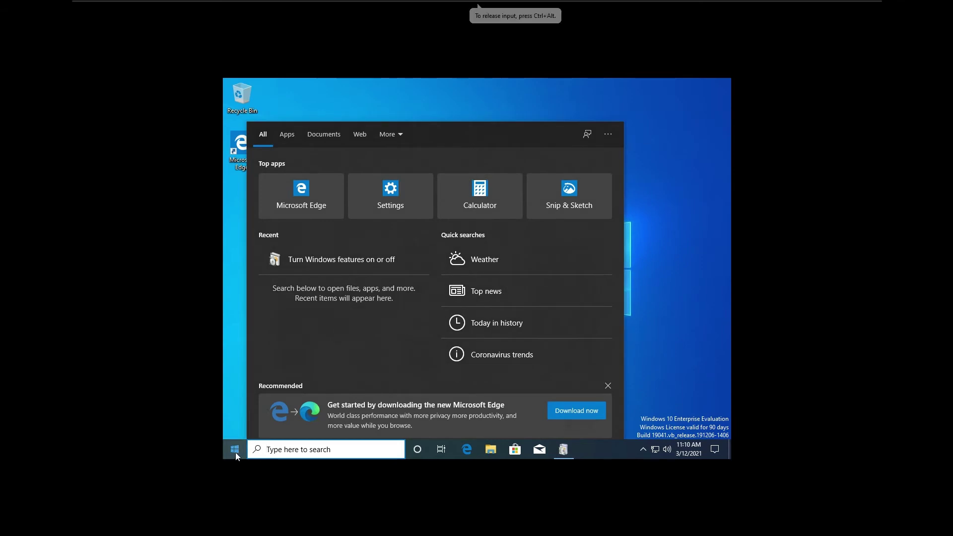
left_click(234, 450)
left_click(235, 450)
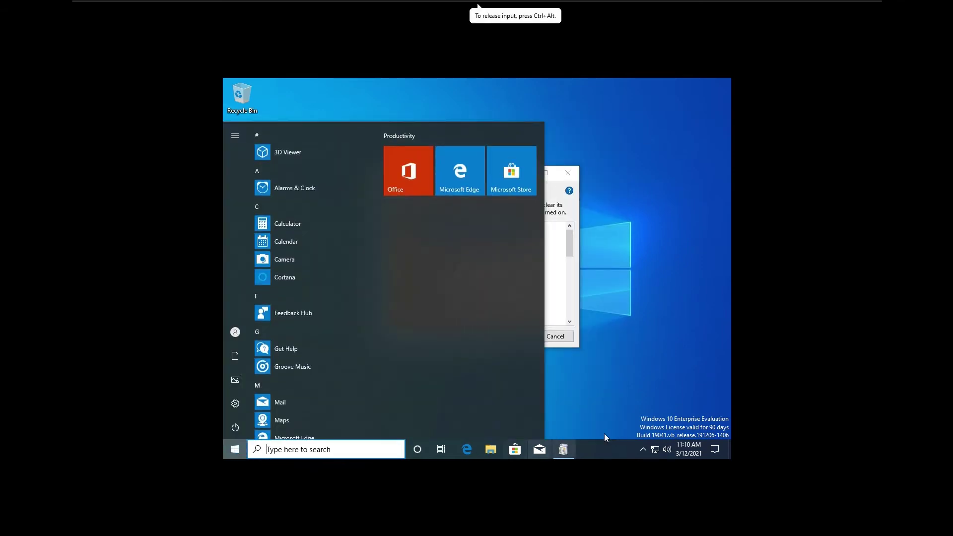
left_click(684, 366)
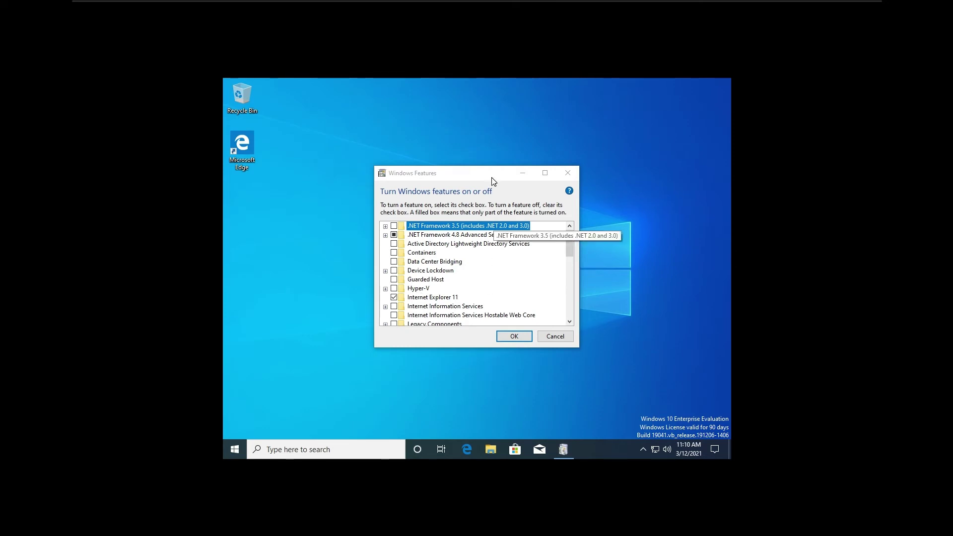
Expand Hyper-V and confirm Hyper-V Platform is marked as unable to install
left_click(385, 289)
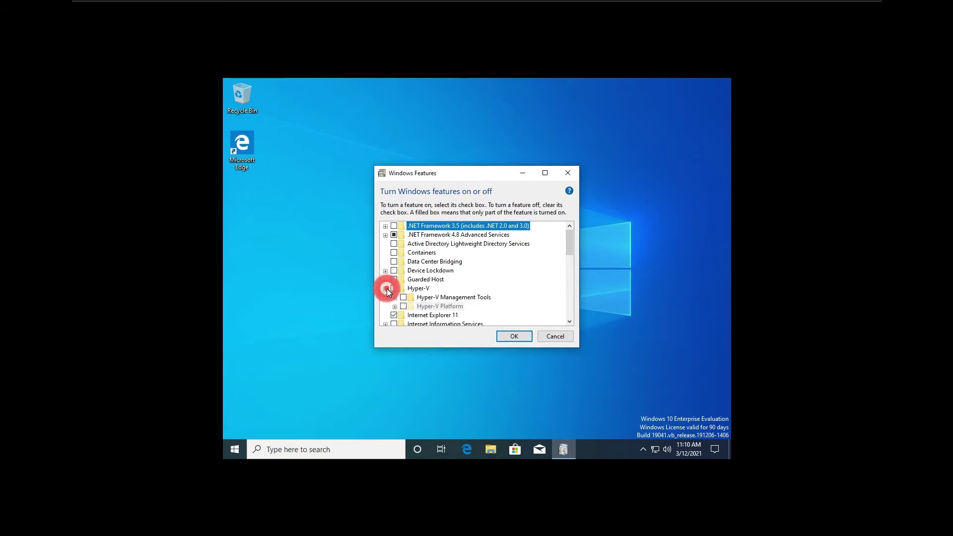
left_click(449, 307)
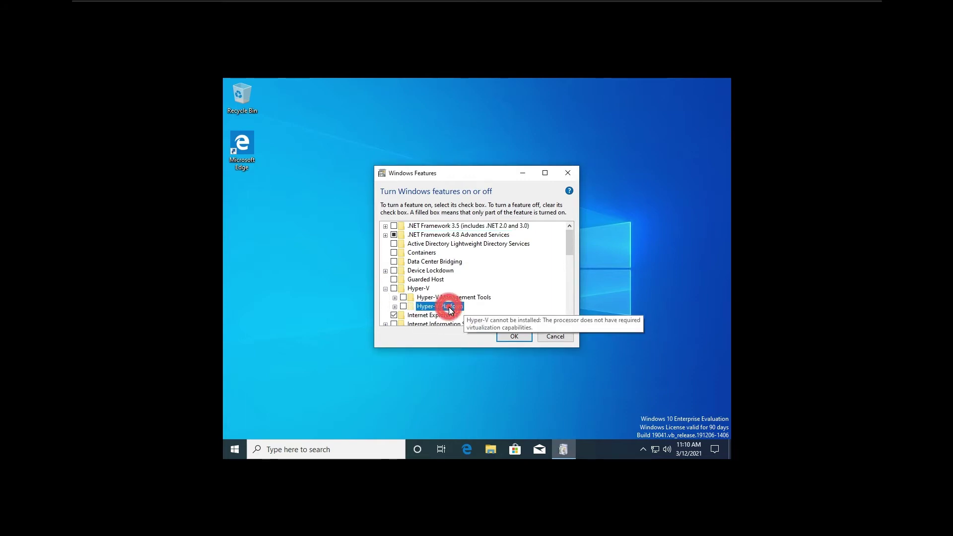
left_click(450, 310)
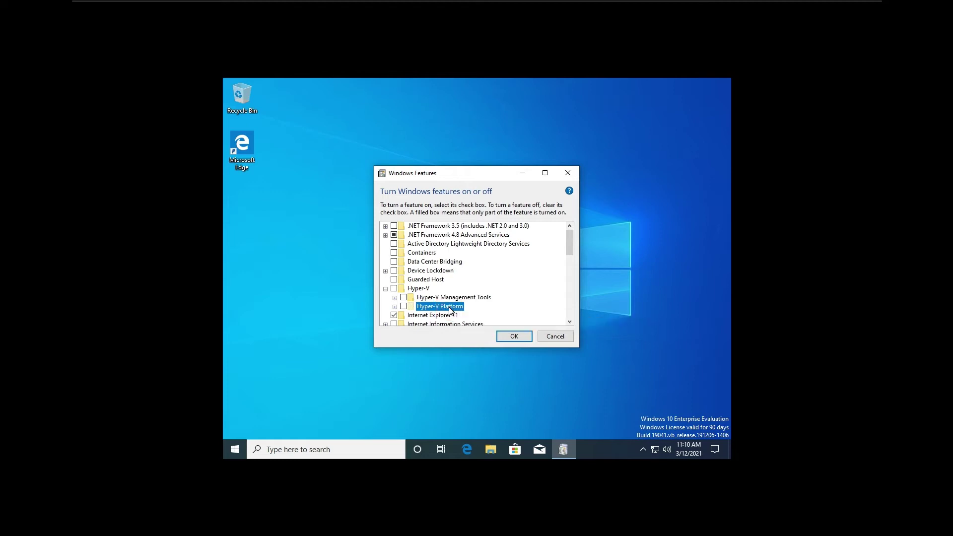
mouse_move(449, 308)
left_click(449, 308)
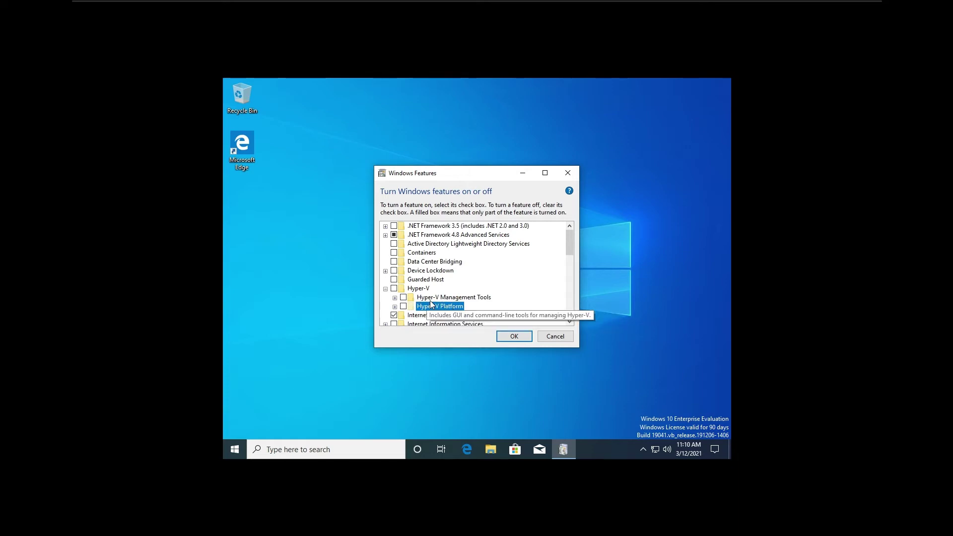
Expand and collapse the Hyper-V Platform and Management Tools subnodes, then cancel Windows Features
left_click(395, 307)
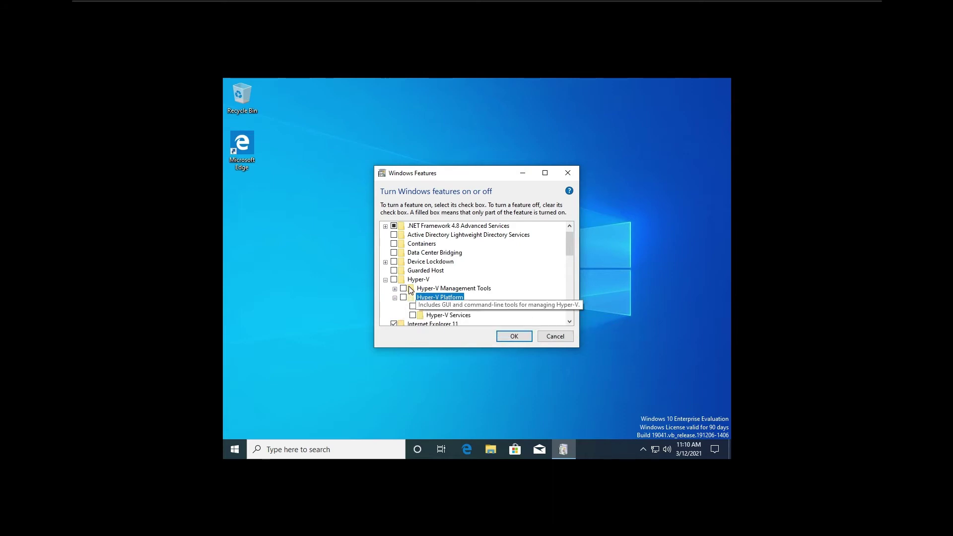
left_click(394, 288)
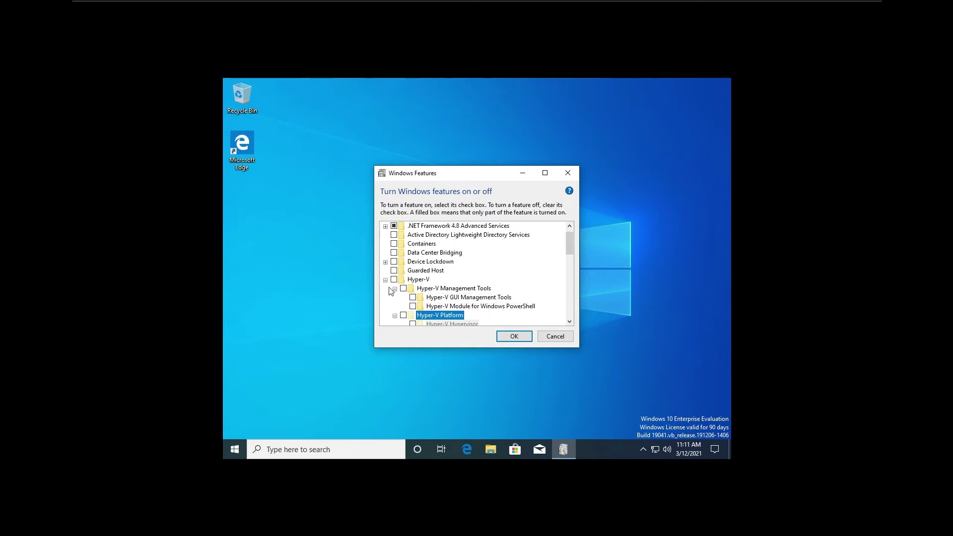
left_click(395, 289)
left_click(395, 297)
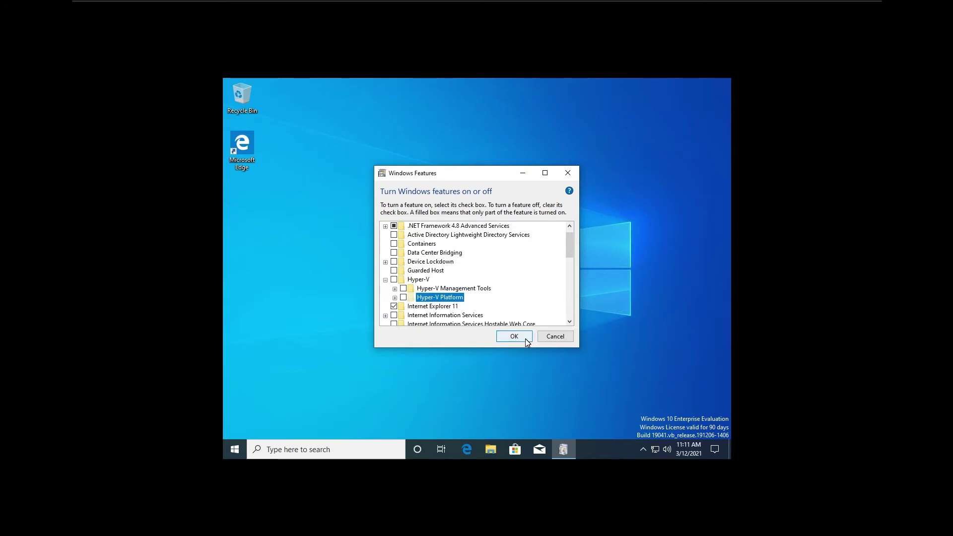
left_click(554, 336)
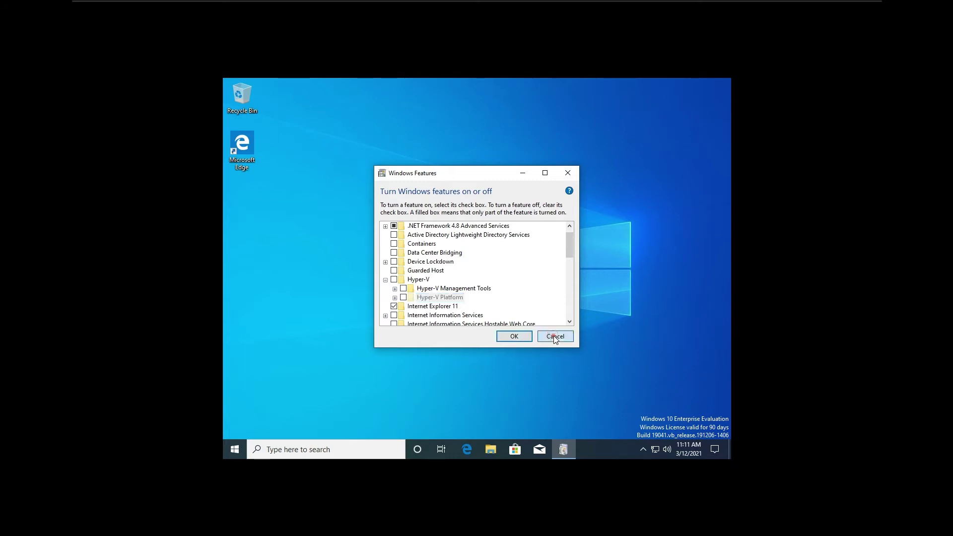
Shut down the Windows 10 guest from the Start button's power-user menu
right_click(235, 449)
mouse_move(267, 420)
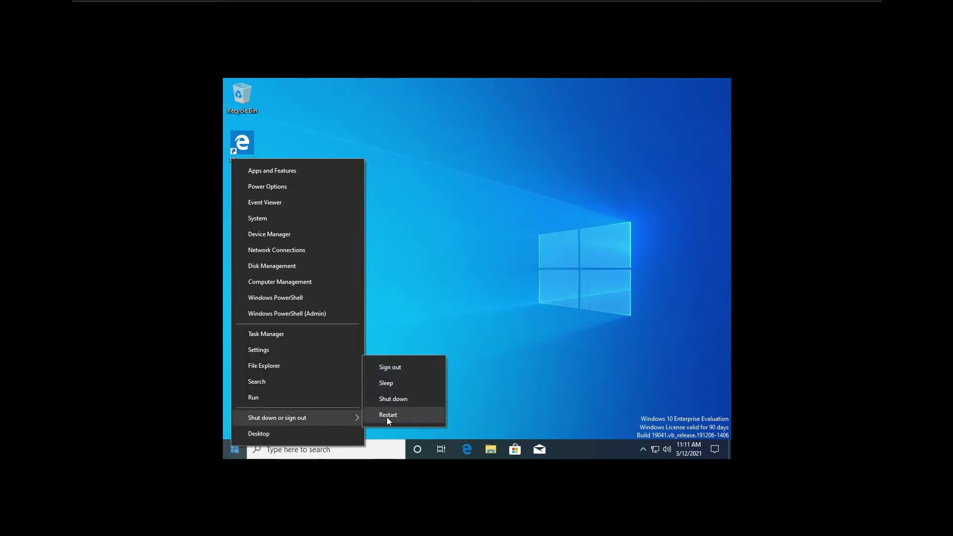
left_click(403, 397)
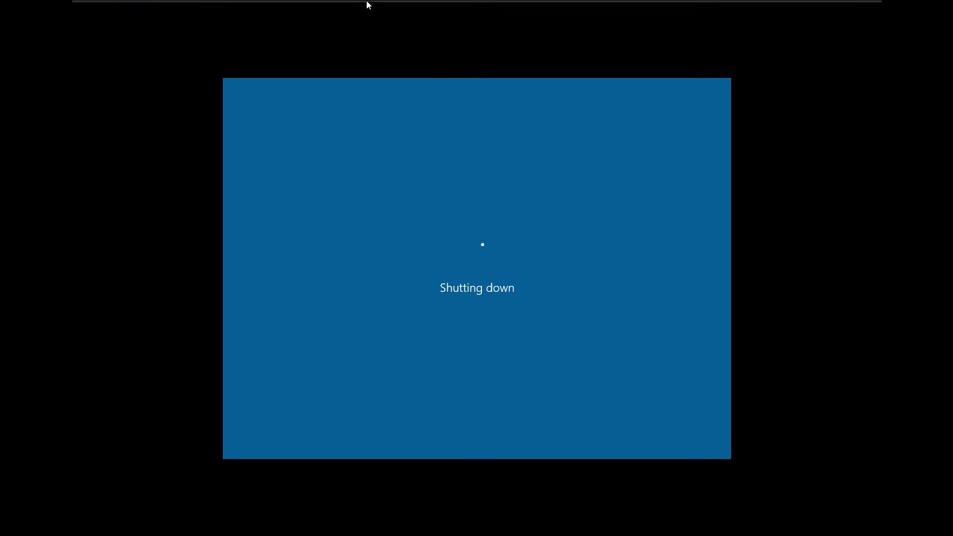
mouse_move(366, 2)
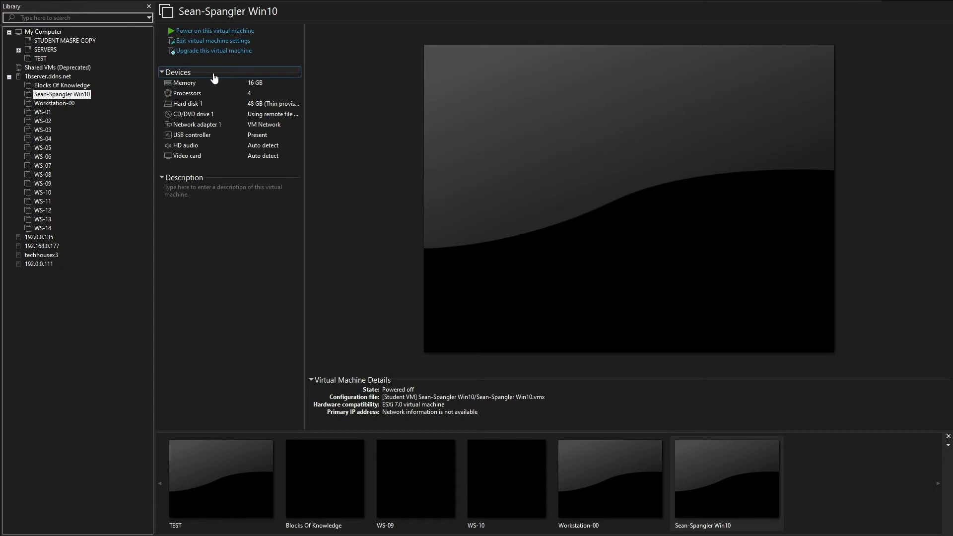
Enable Intel VT-x/EPT and CPU performance counter virtualization under Processors, then power on the VM
left_click(214, 40)
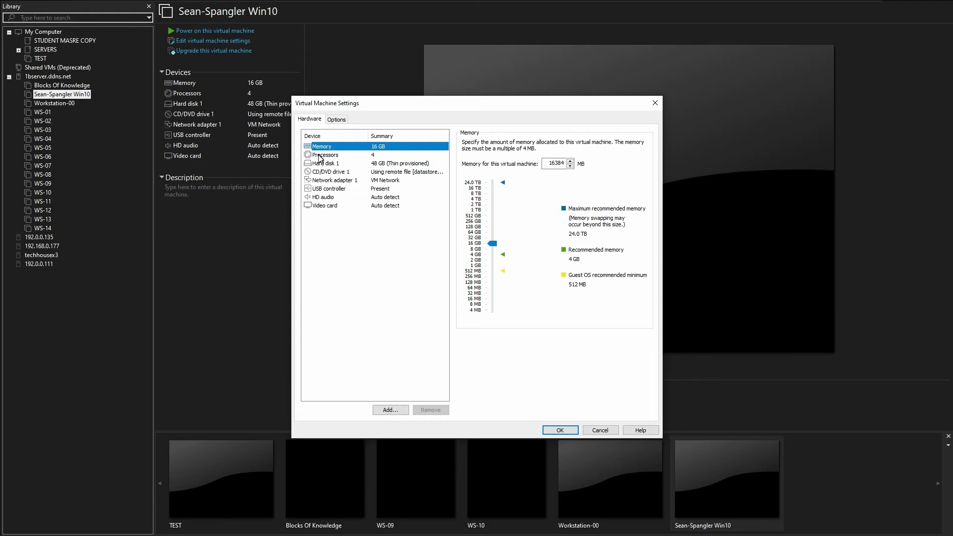
left_click(331, 158)
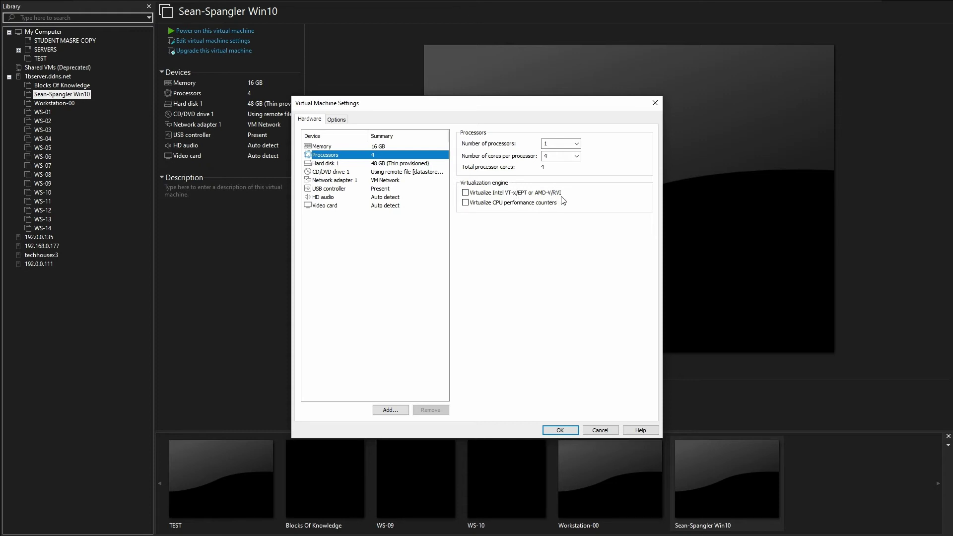
left_click(466, 194)
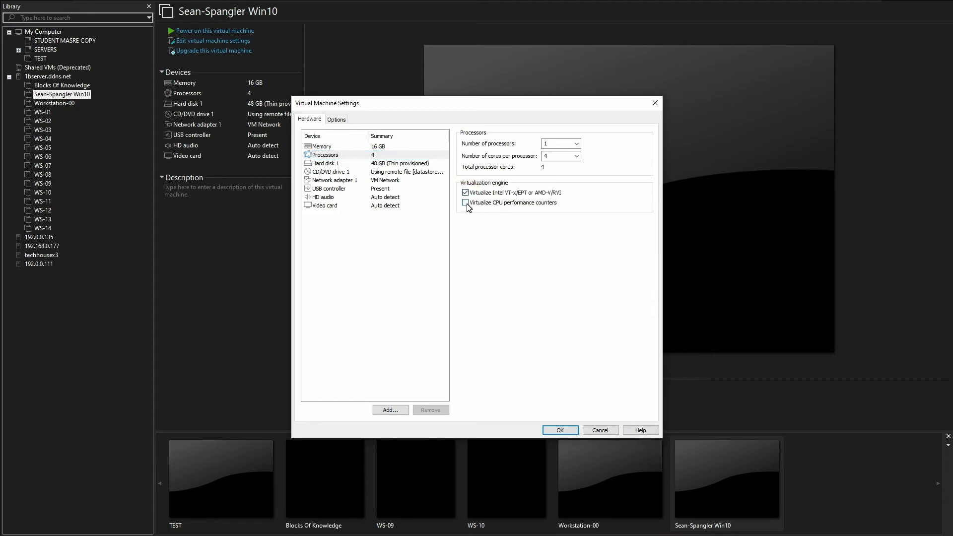
left_click(466, 204)
left_click(560, 429)
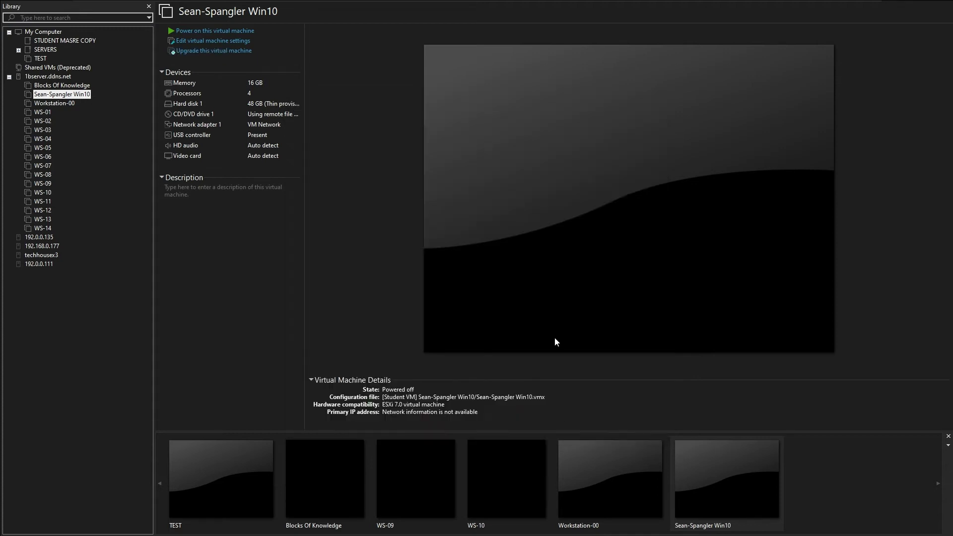
left_click(198, 31)
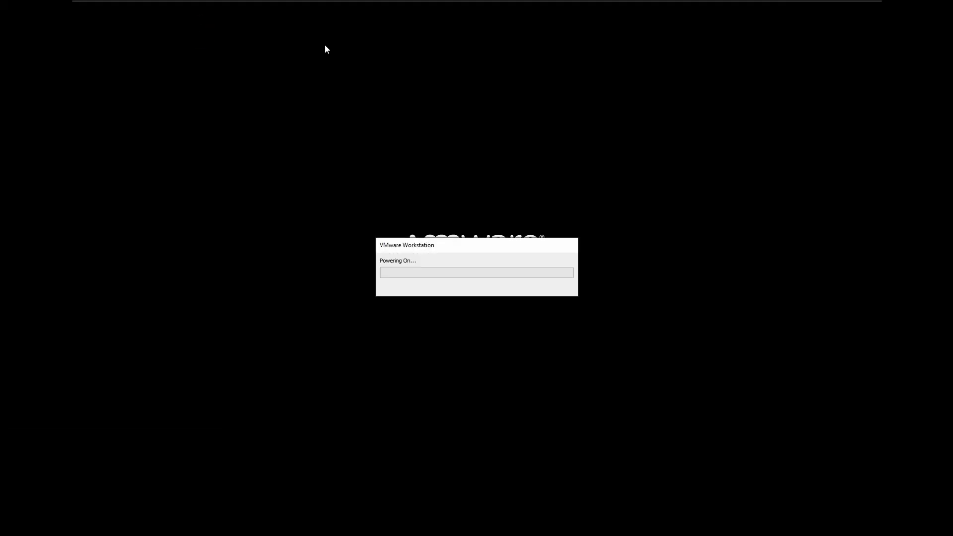
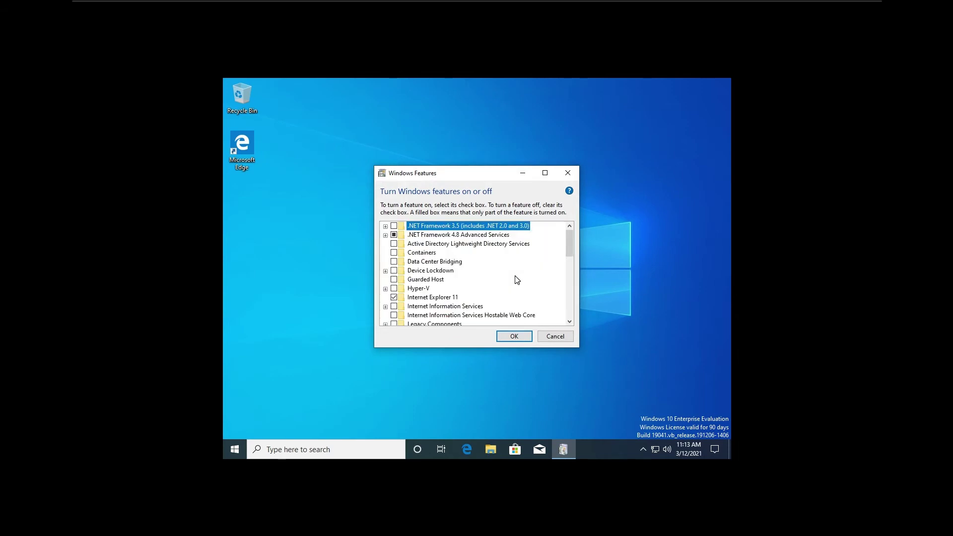
Tick Hyper-V so its Platform and Management Tools sub-features are all enabled, then apply
left_click(385, 289)
left_click(394, 307)
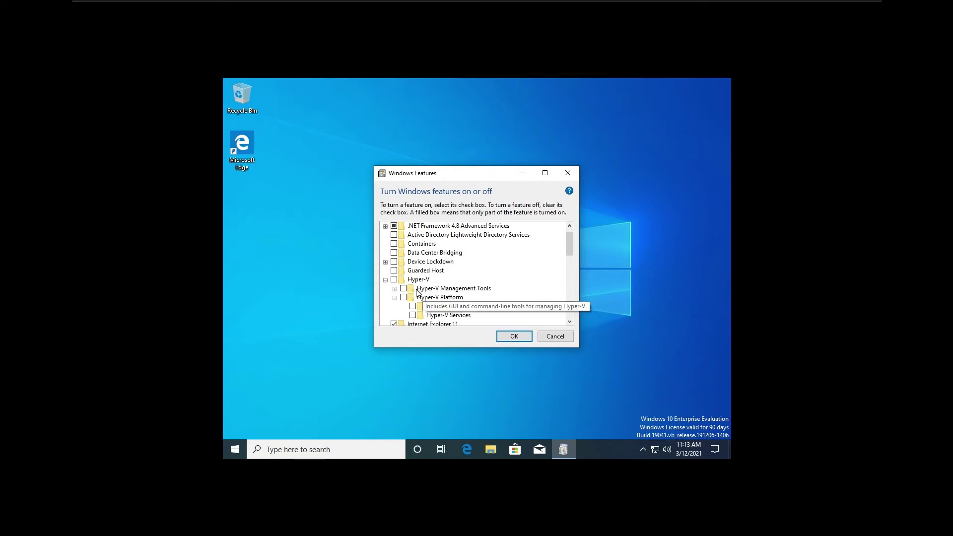
left_click(385, 280)
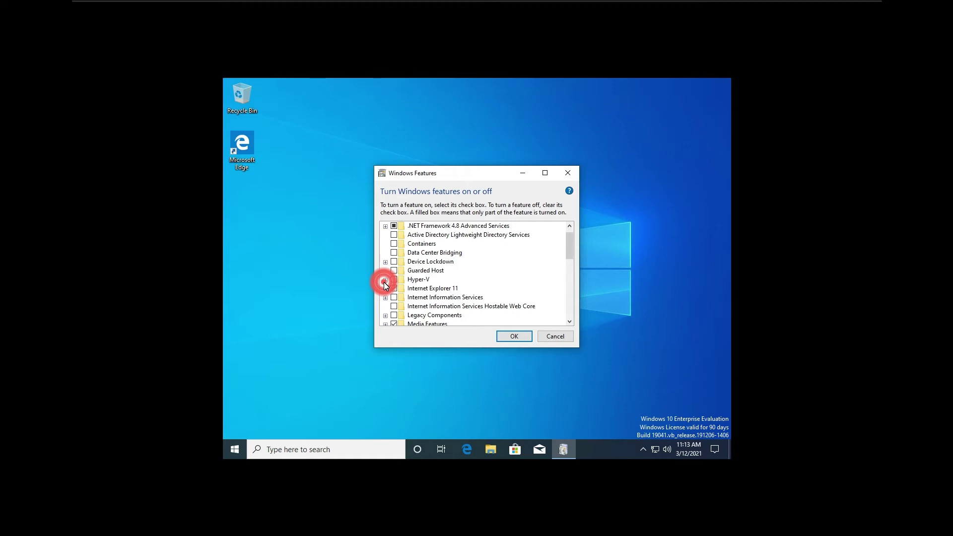
left_click(395, 281)
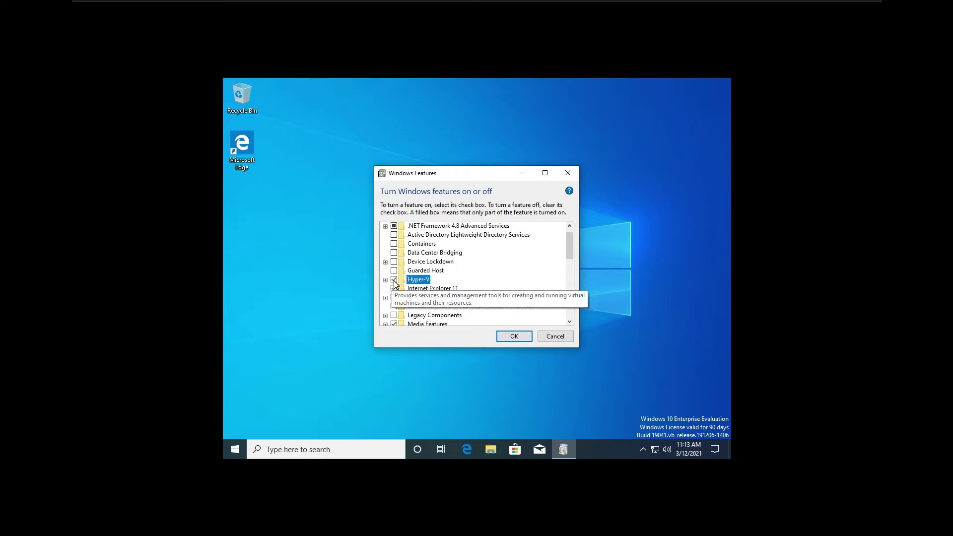
left_click(385, 227)
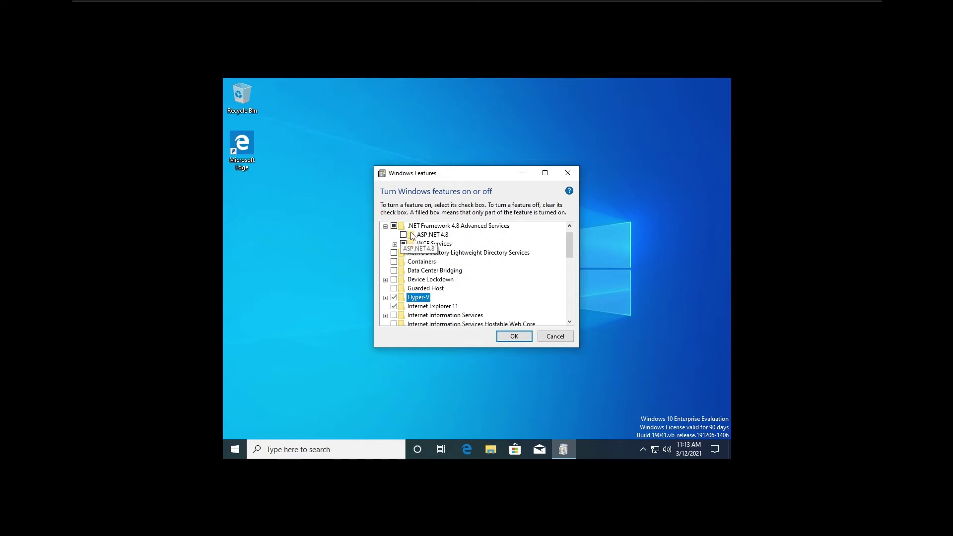
left_click(386, 227)
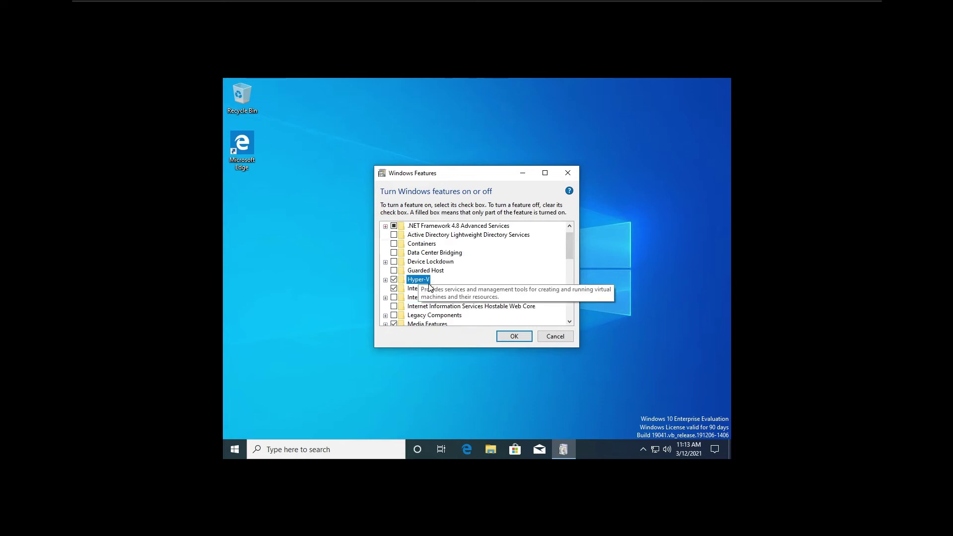
left_click(386, 280)
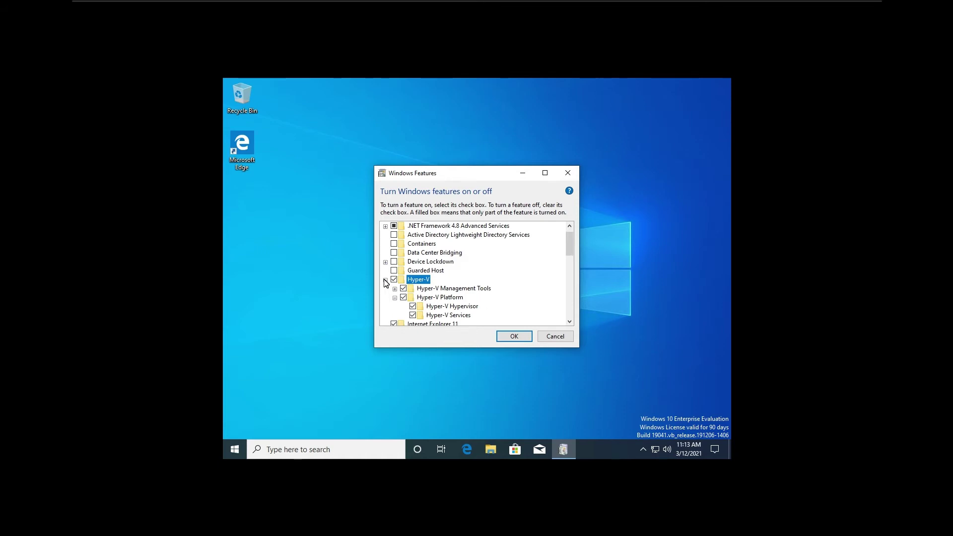
left_click(394, 289)
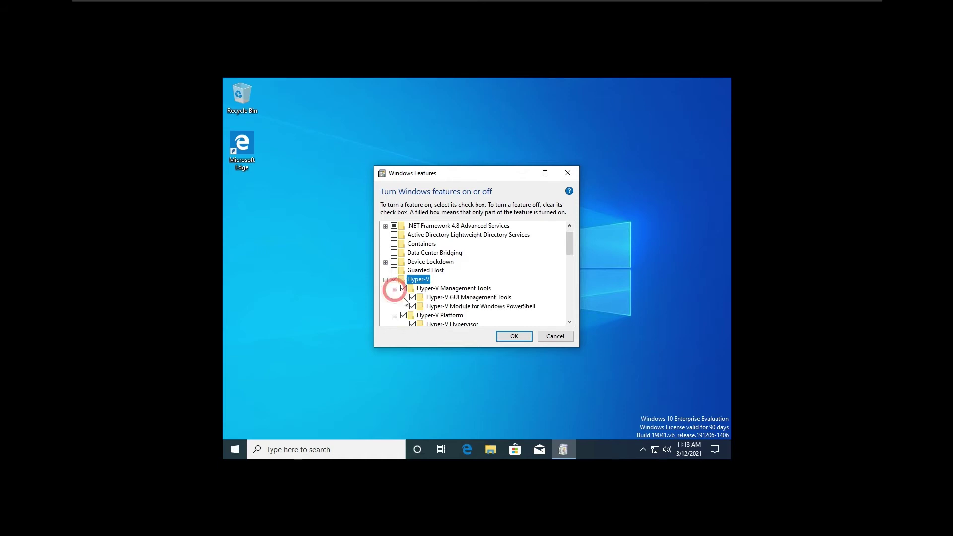
left_click(386, 280)
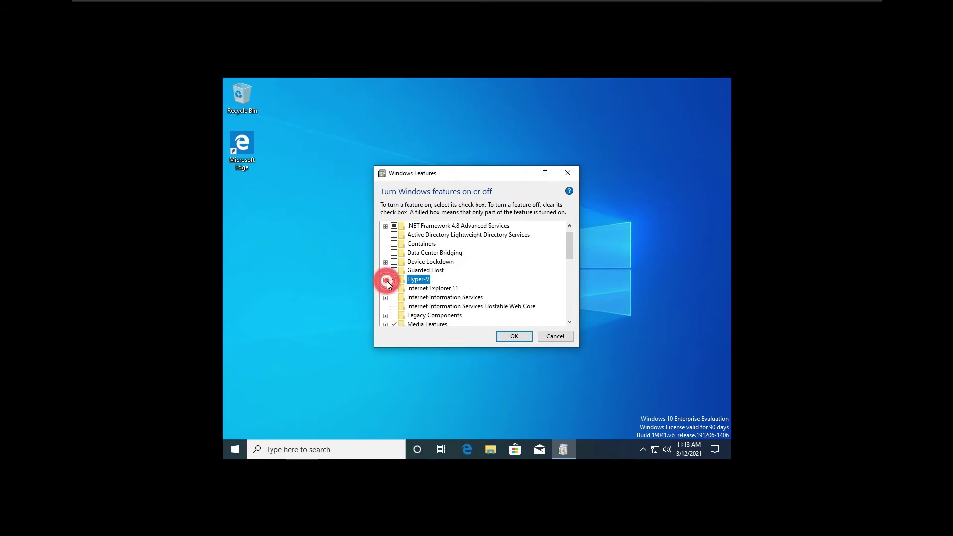
left_click(514, 336)
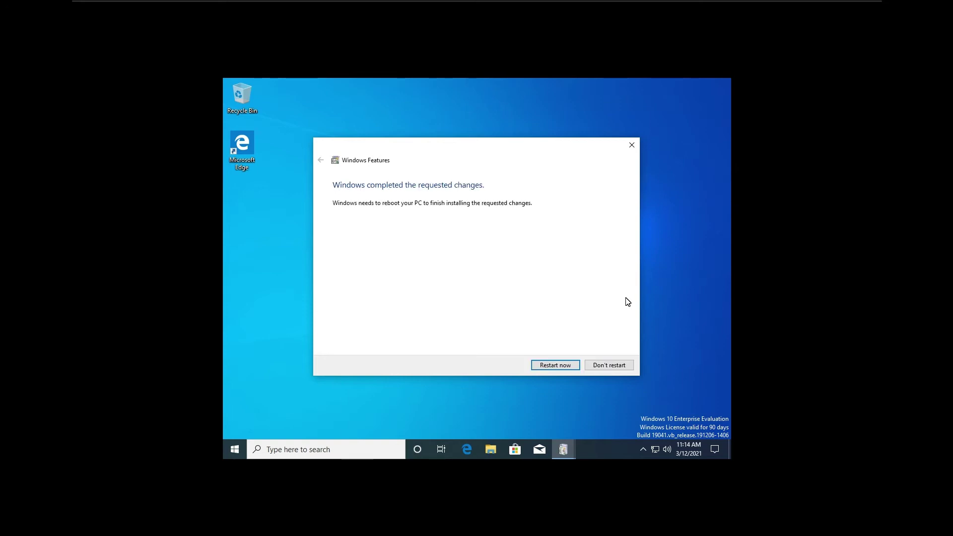
Restart now to finish installing Hyper-V
left_click(575, 365)
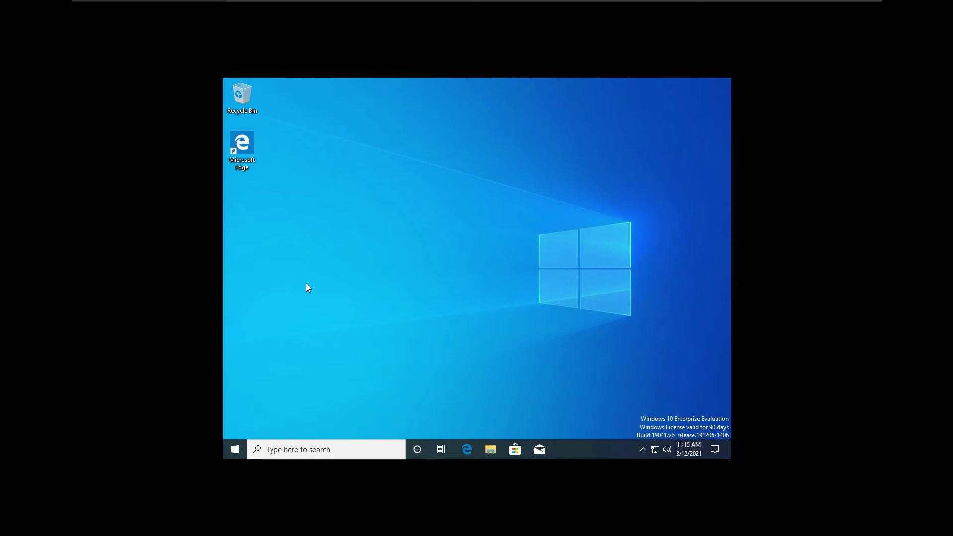
Search Start for 'hy' and pin Hyper-V Manager to both Start and the taskbar
left_click(229, 450)
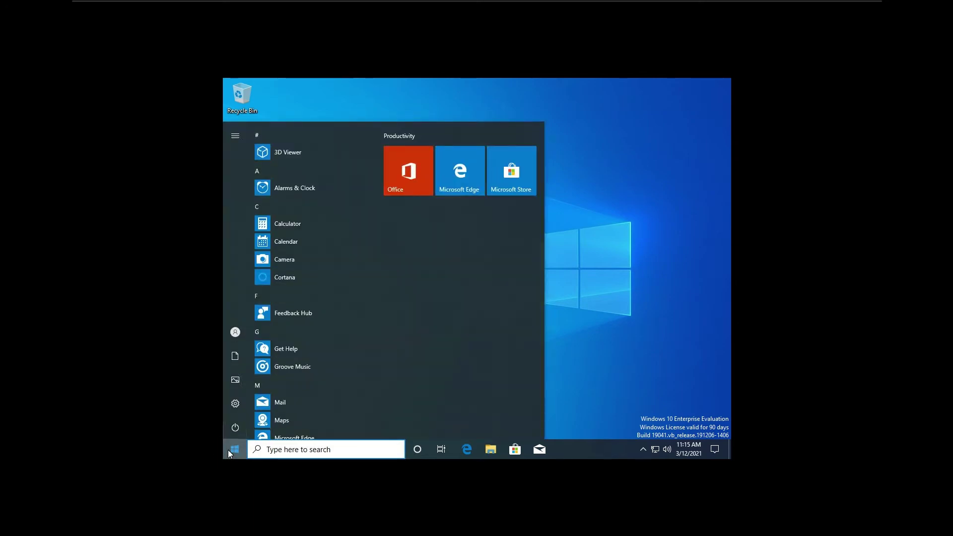
type("hy")
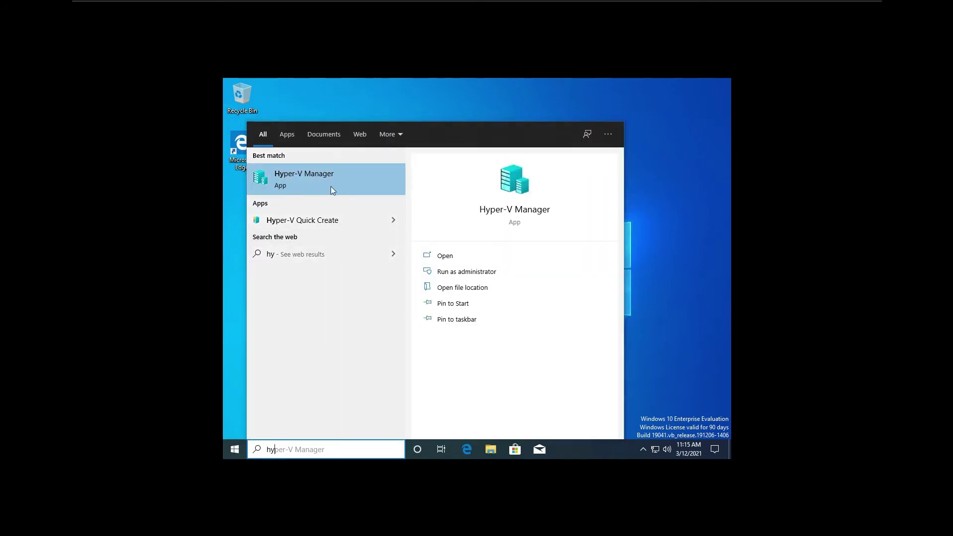
left_click(455, 309)
left_click(455, 320)
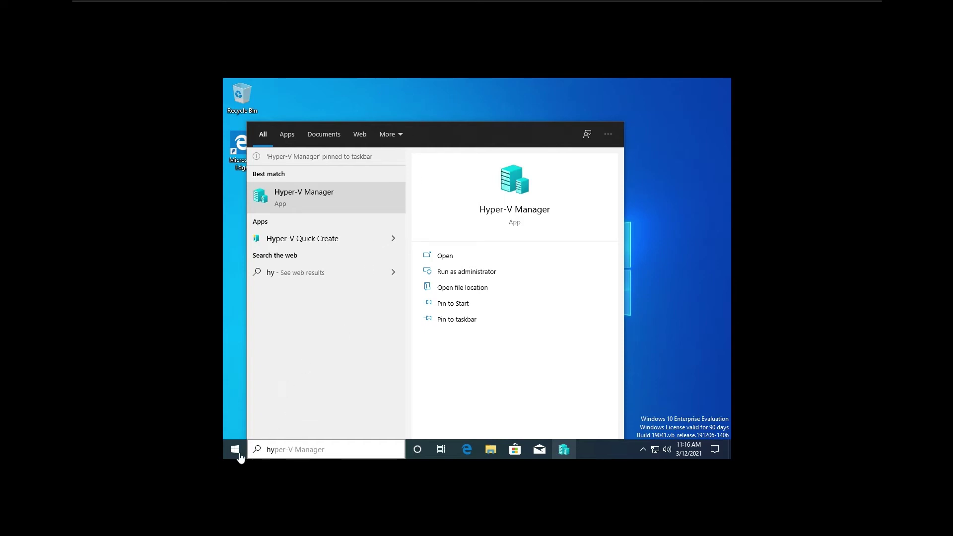
left_click(671, 389)
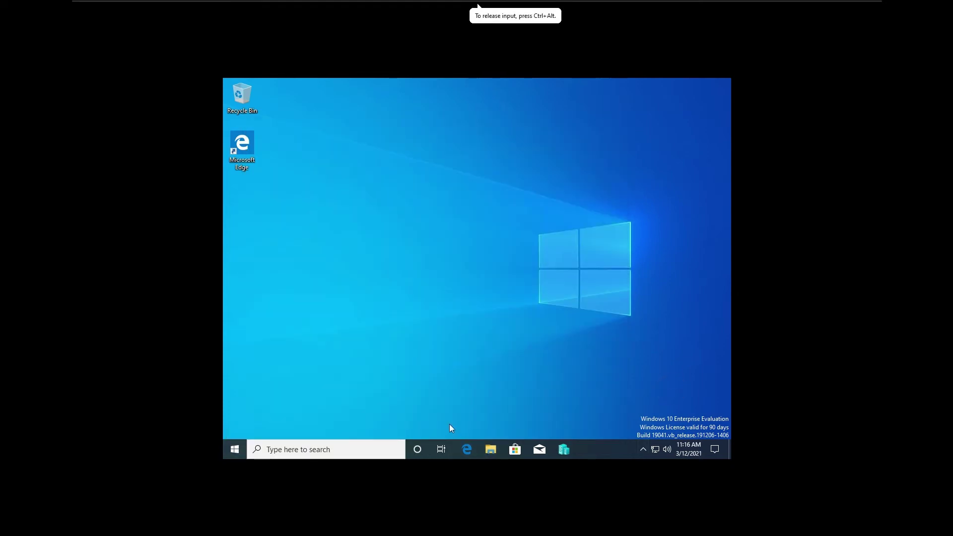
left_click(236, 453)
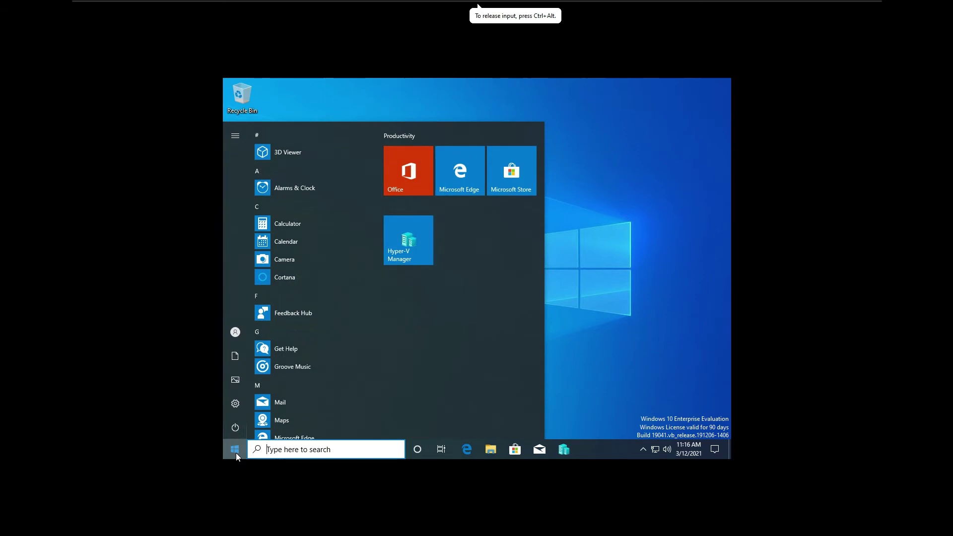
Search 'exp' to reach Exploit protection, then scroll Program settings to vmcompute.exe
type("exp")
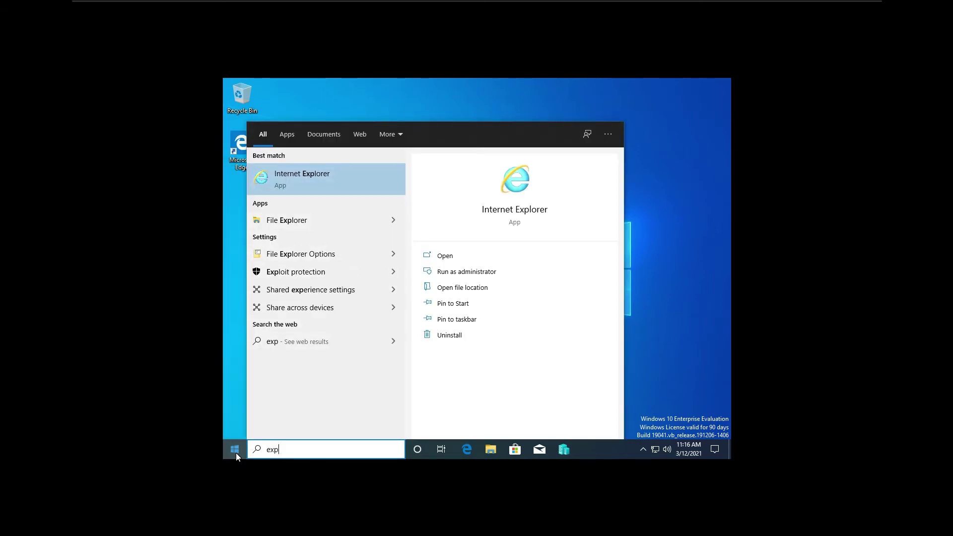
left_click(279, 276)
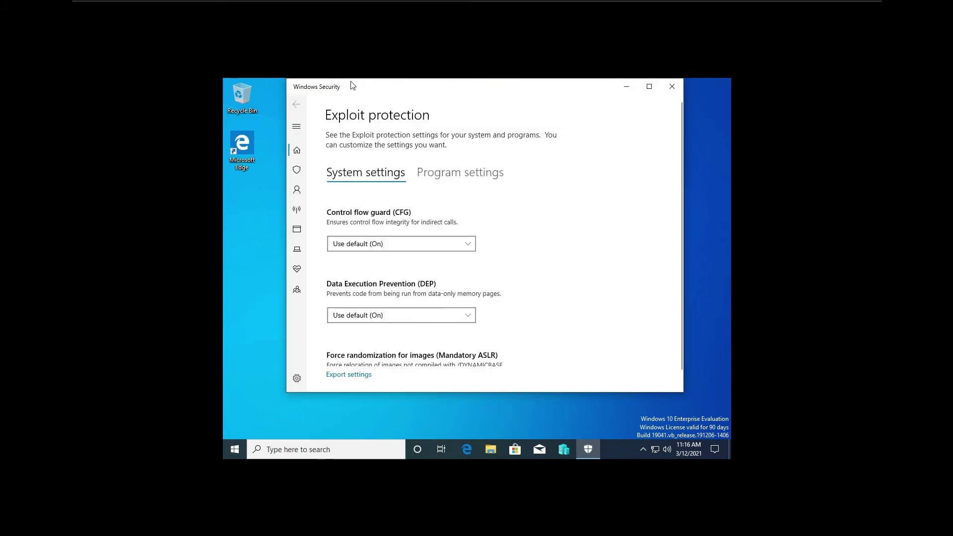
left_click(351, 85)
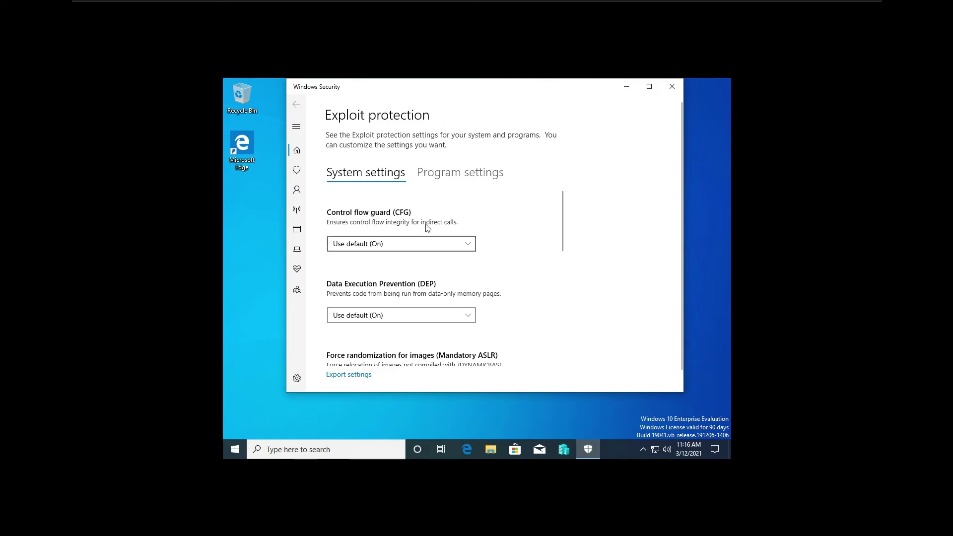
left_click(437, 180)
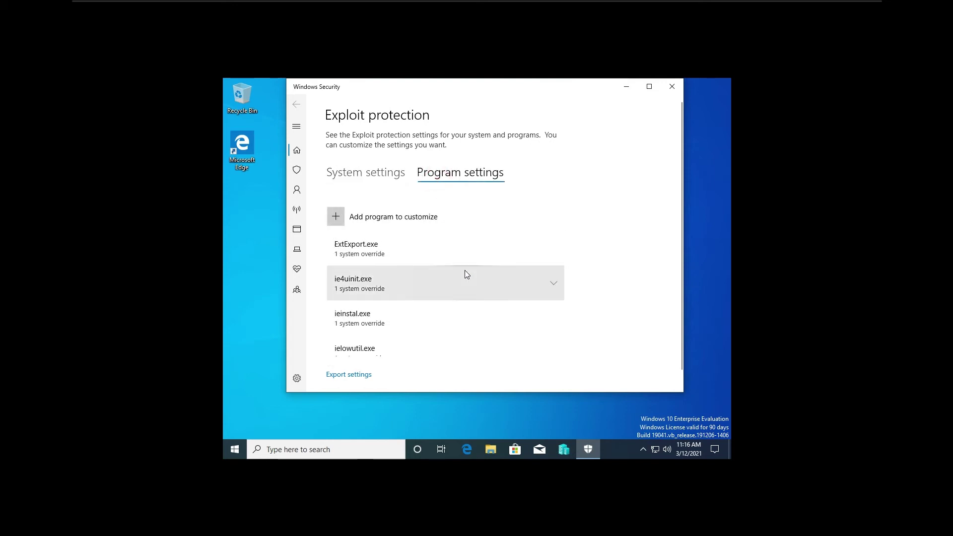
scroll(466, 274, "down", 10)
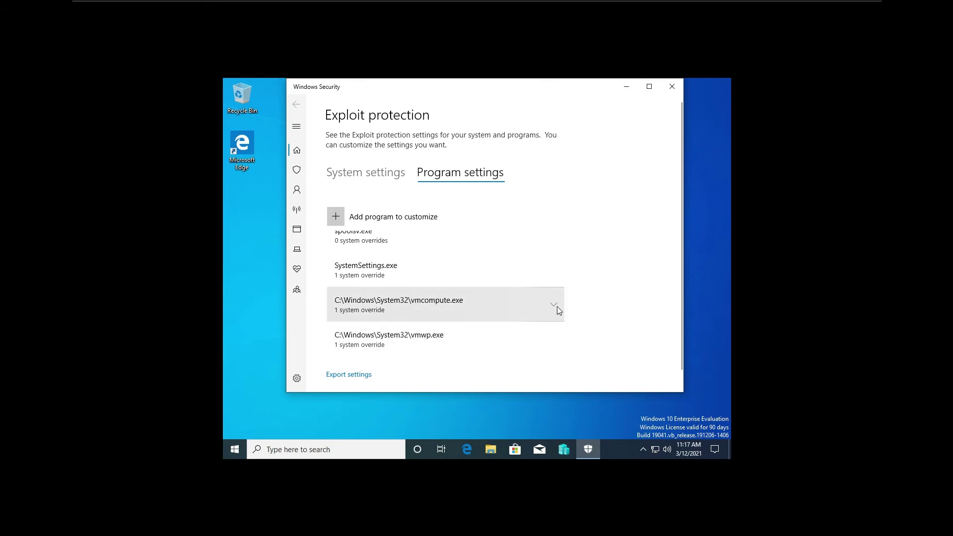
Set vmcompute.exe's Control flow guard (CFG) override to Off, apply, and approve the UAC prompt
left_click(556, 305)
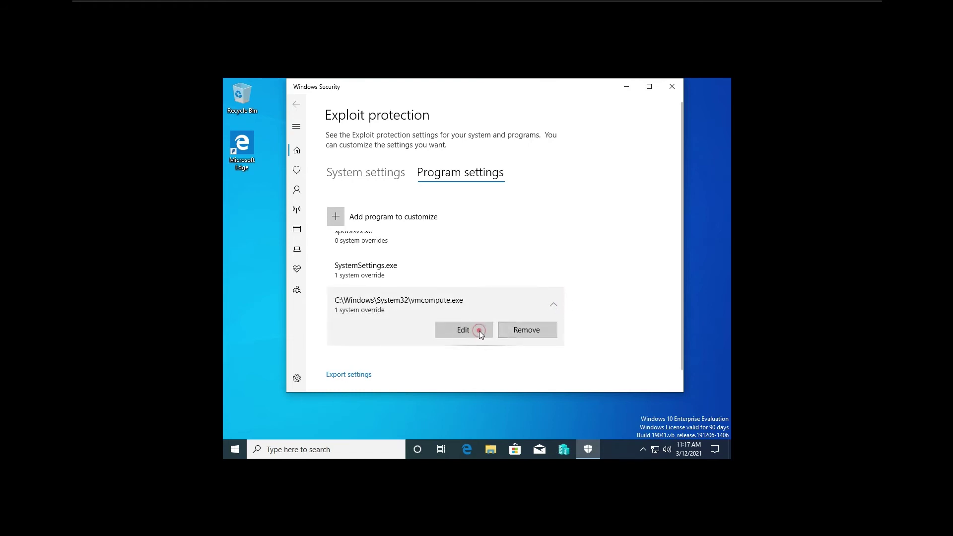
left_click(463, 330)
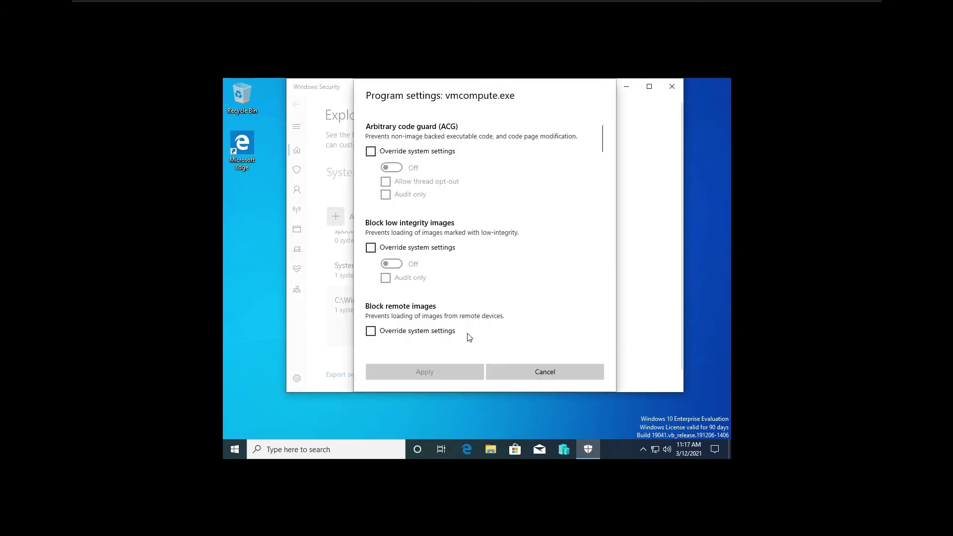
scroll(425, 249, "down", 2)
scroll(426, 249, "down", 5)
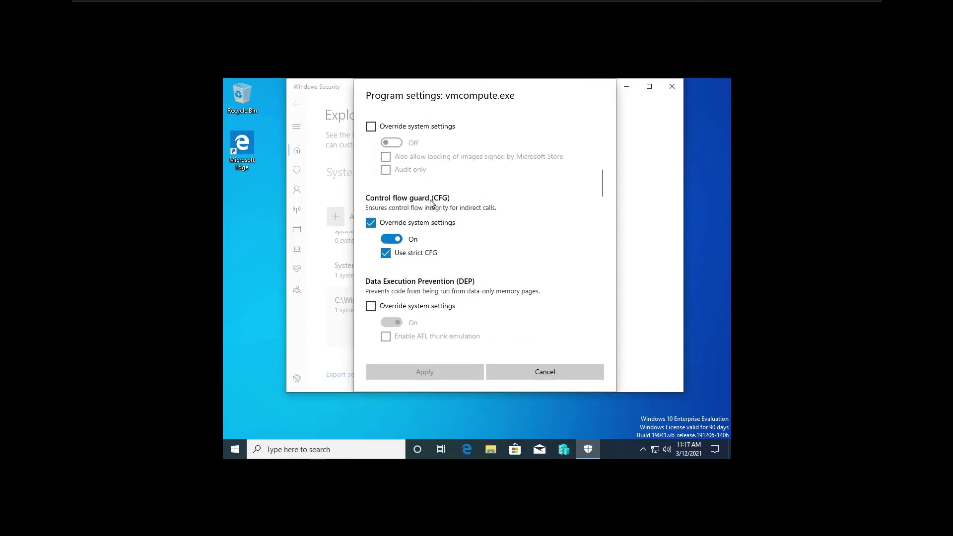
left_click(392, 239)
left_click(463, 370)
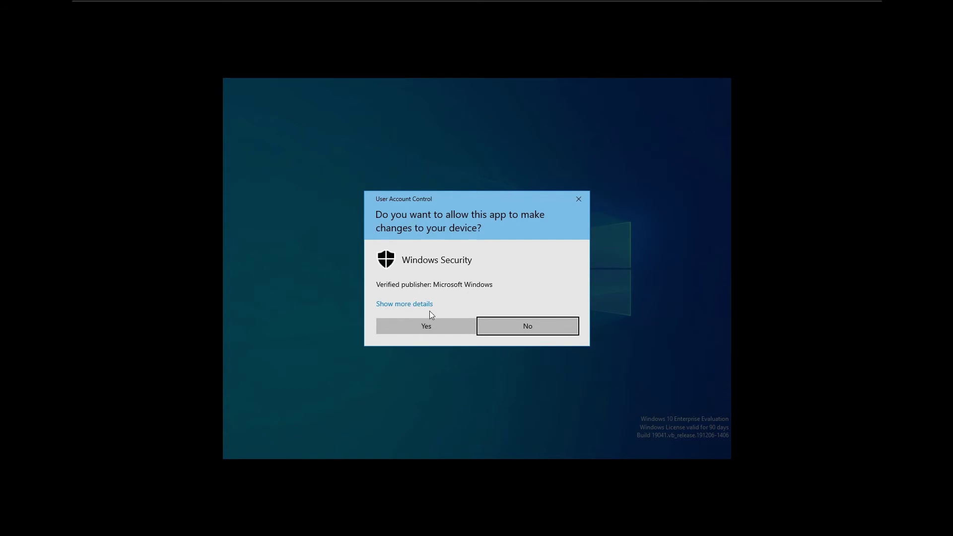
left_click(452, 329)
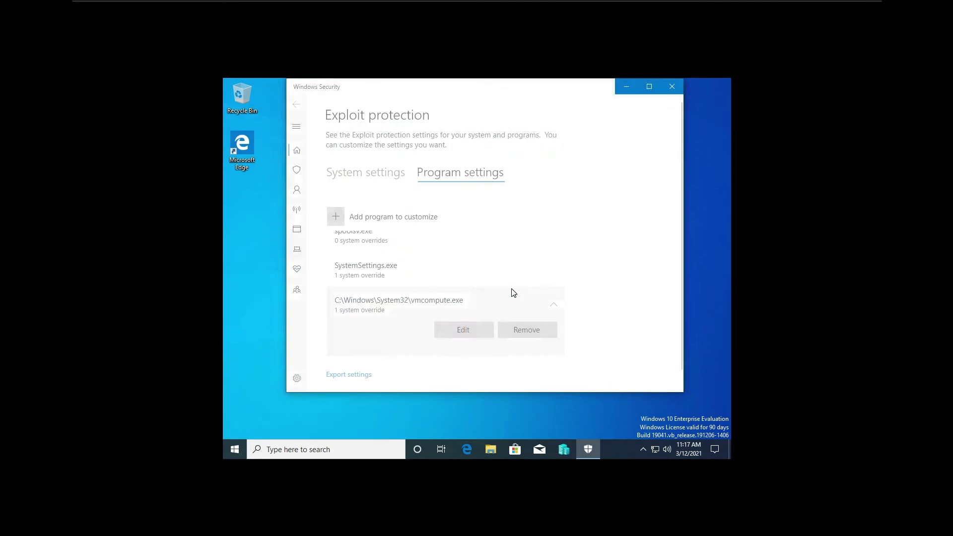
scroll(578, 254, "down", 1)
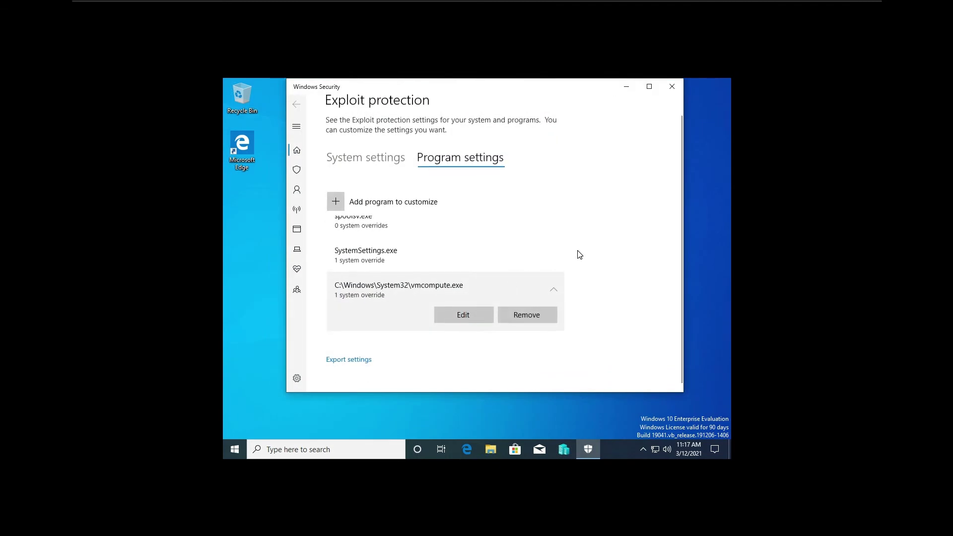
Set vmwp.exe's CFG override to Off, apply with administrator approval, and close Windows Security
left_click(553, 290)
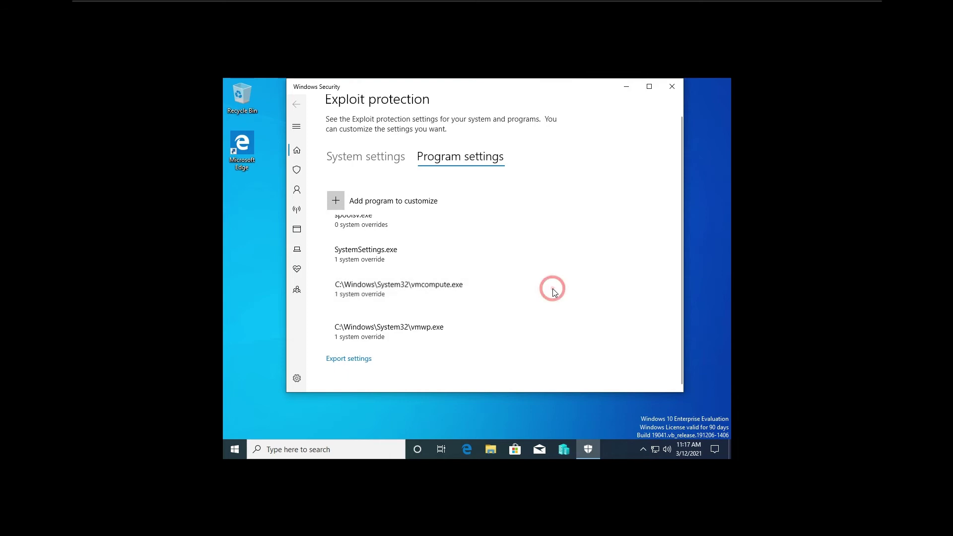
left_click(433, 324)
left_click(475, 323)
scroll(504, 270, "down", 5)
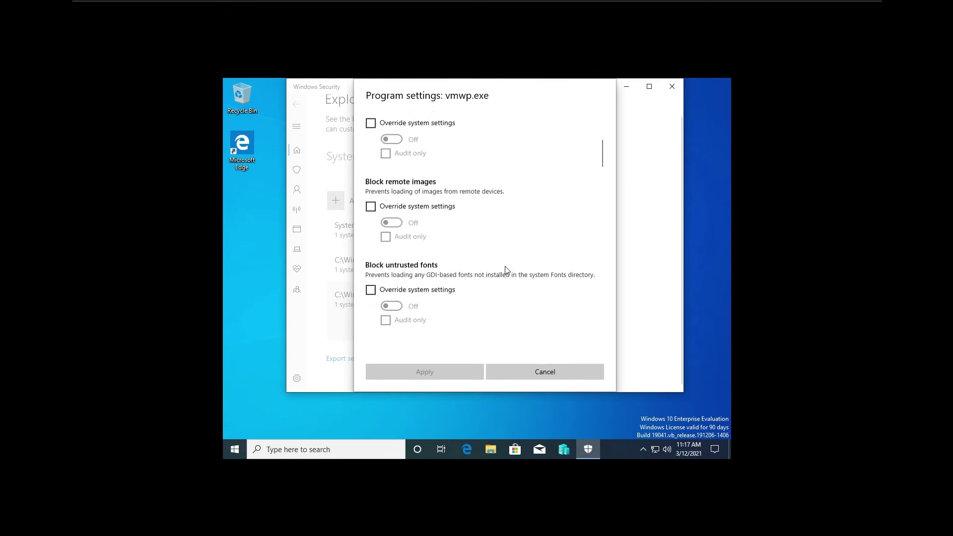
scroll(506, 271, "down", 1)
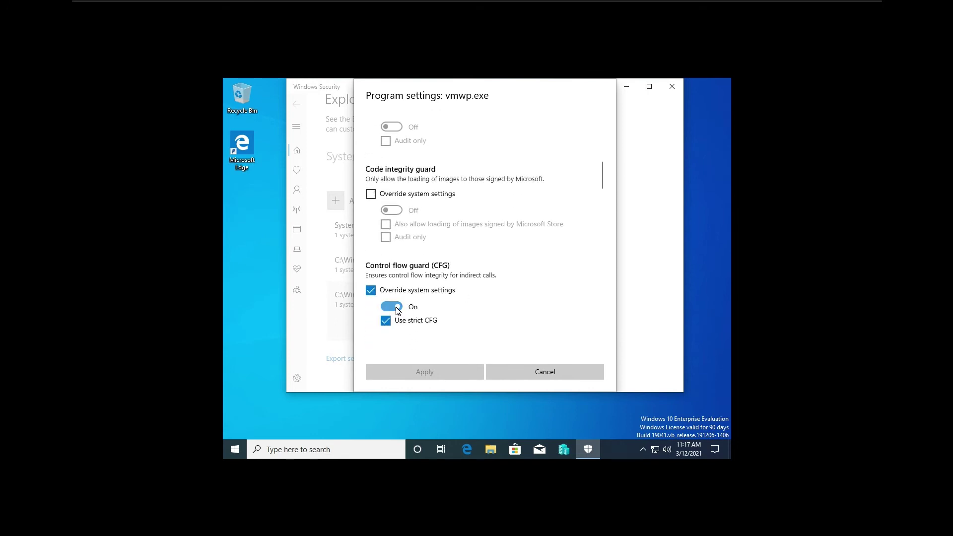
left_click(392, 307)
left_click(449, 371)
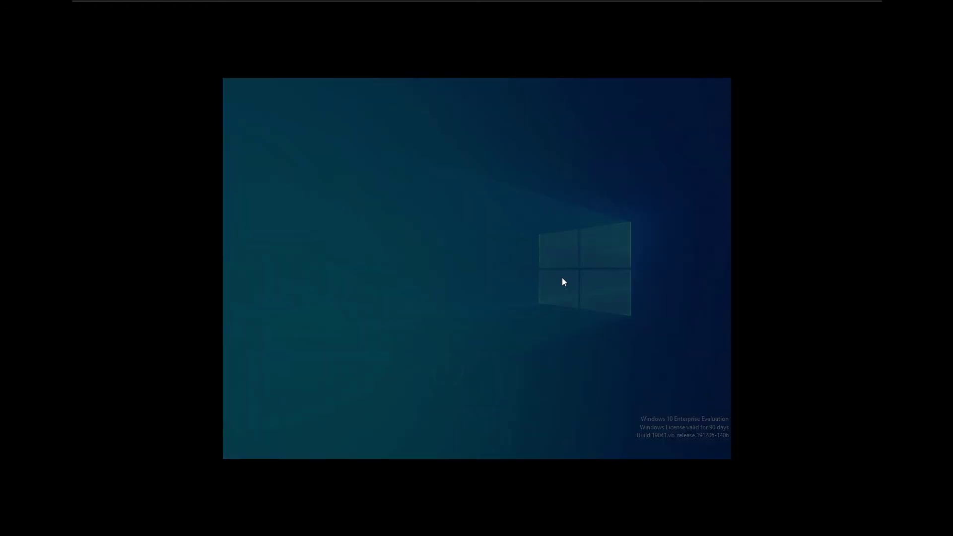
left_click(451, 325)
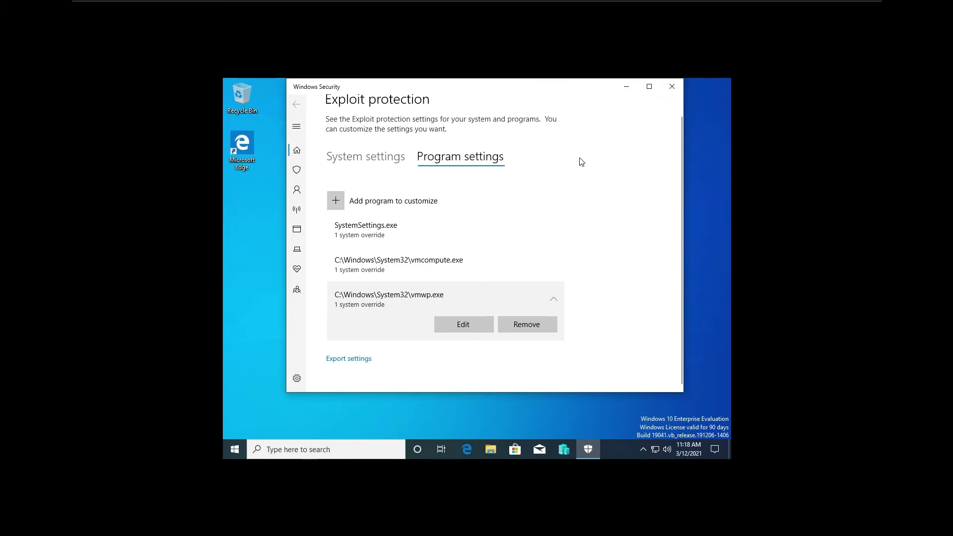
left_click(674, 91)
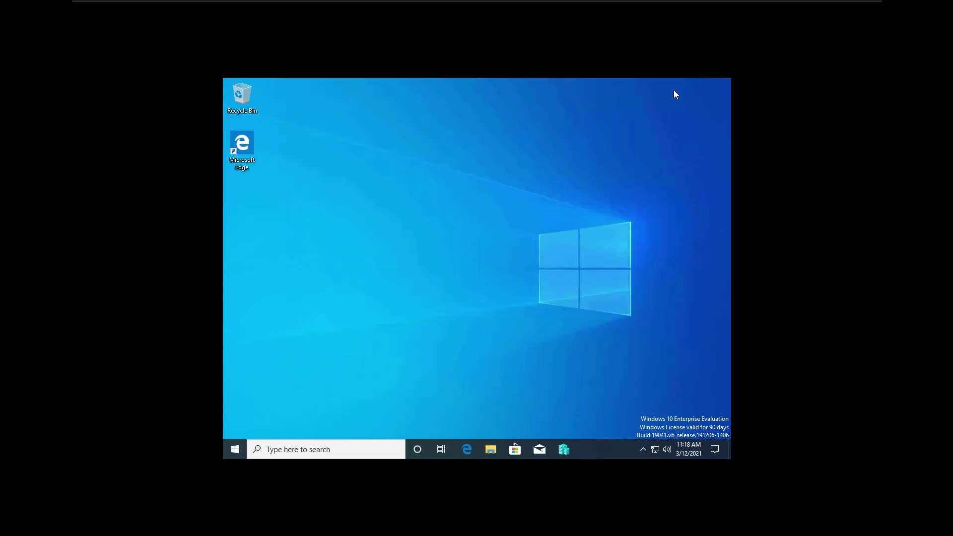
Restart Windows via the Start button's Shut down or sign out > Restart
right_click(233, 450)
mouse_move(291, 421)
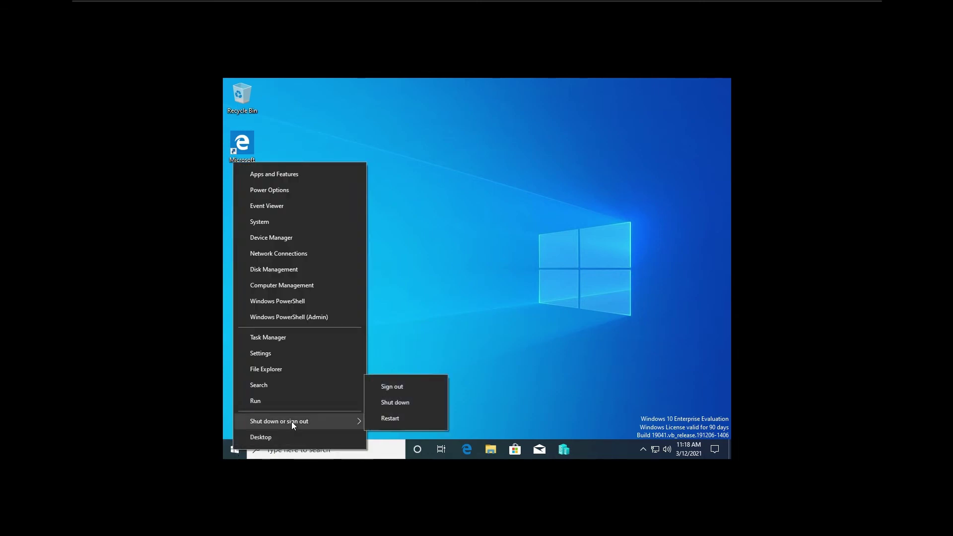
left_click(398, 418)
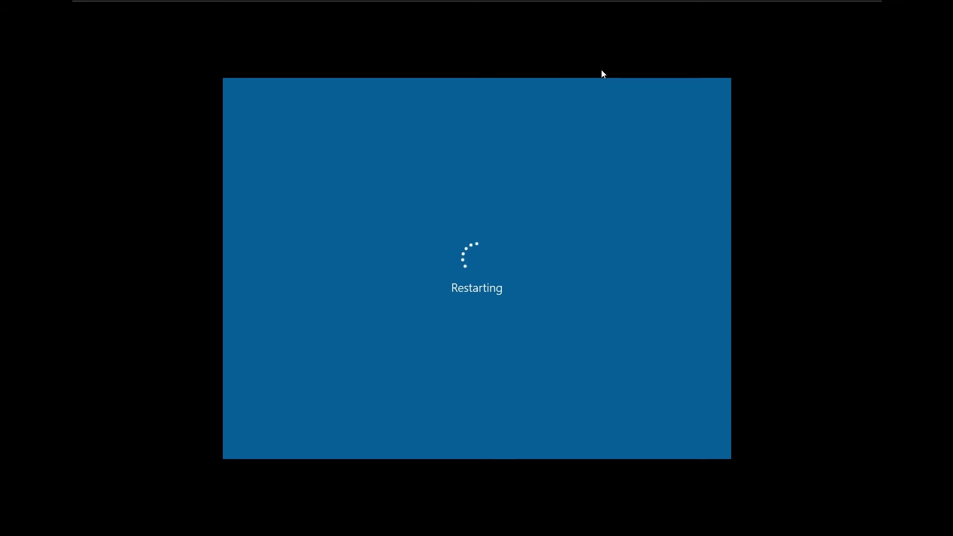
left_click(598, 148)
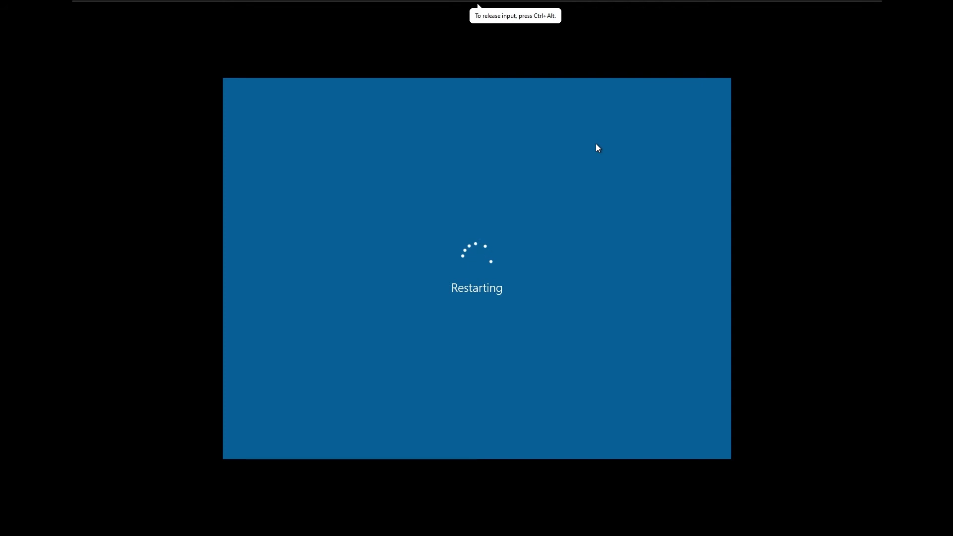
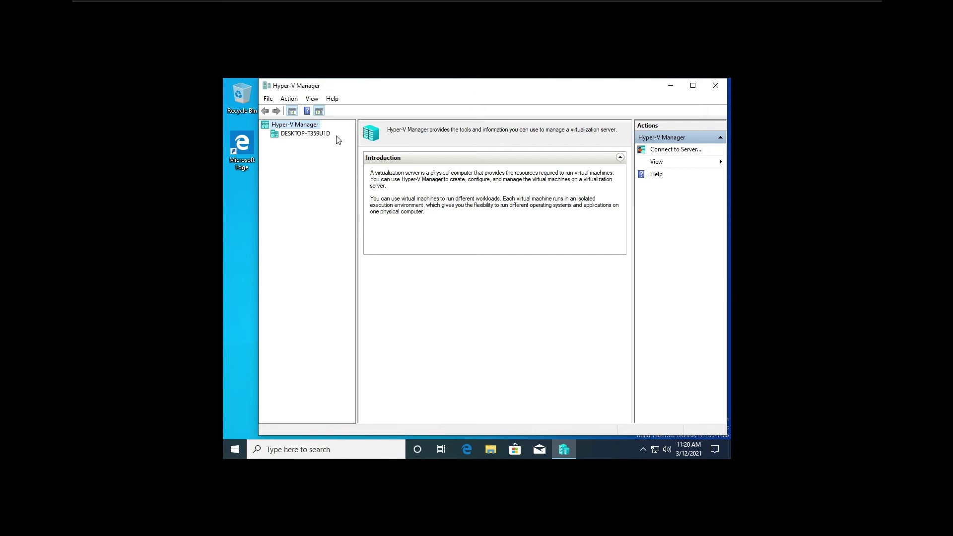
Select the local host, maximize Hyper-V Manager and start the New Virtual Machine wizard
left_click(307, 135)
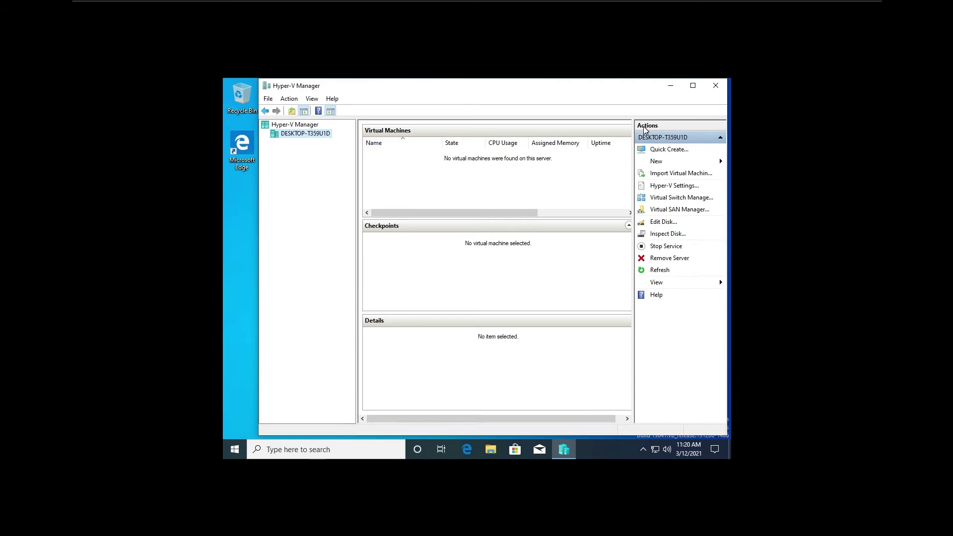
left_click(693, 85)
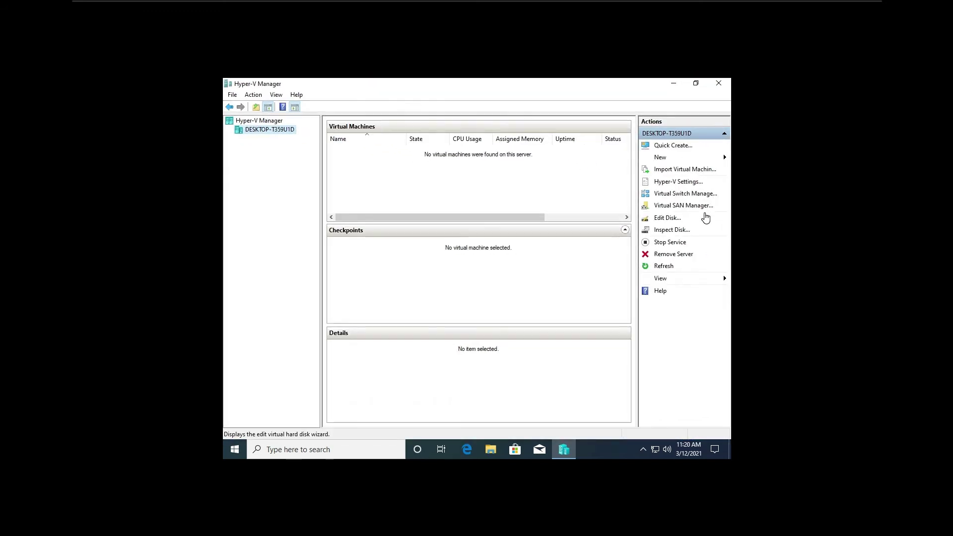
left_click(663, 157)
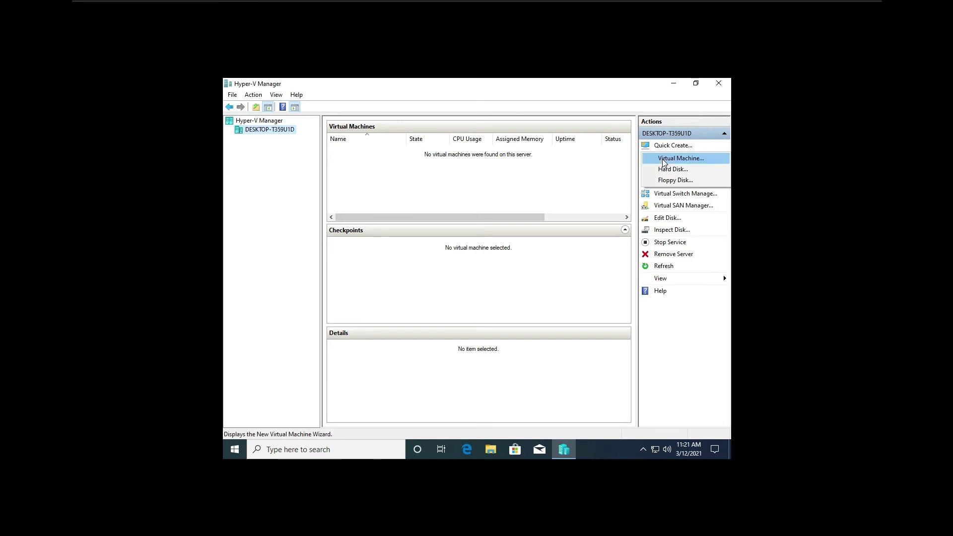
left_click(661, 158)
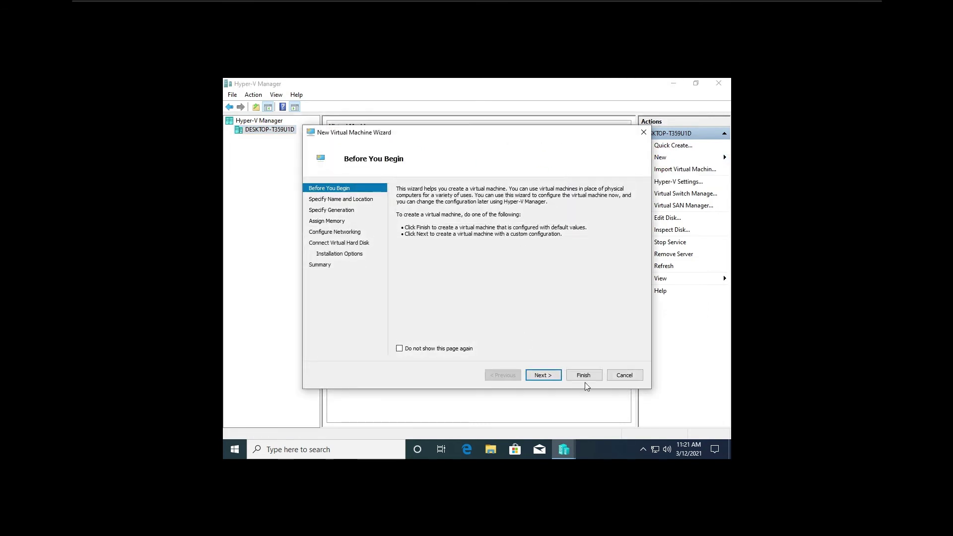
Finish the wizard from Before You Begin to create a default generation 1 VM
left_click(598, 375)
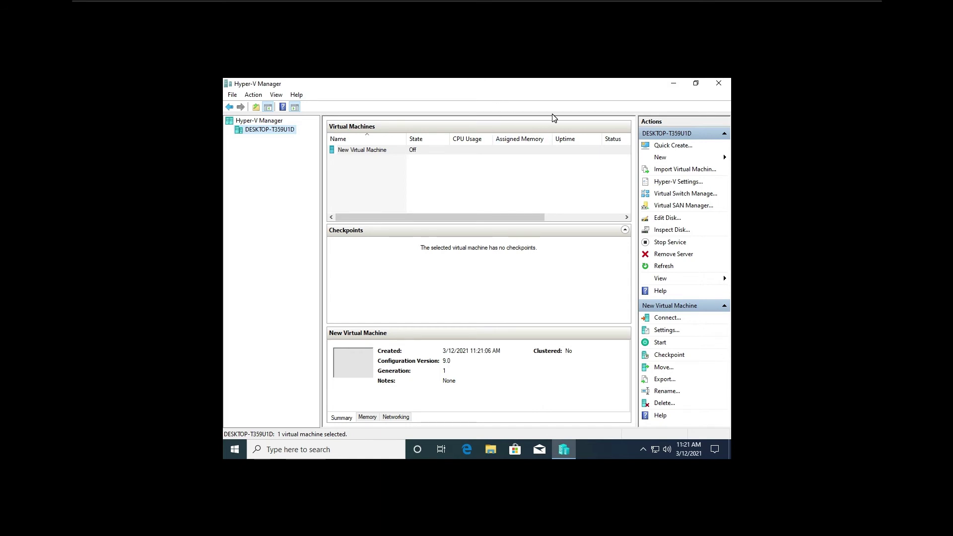
Start New Virtual Machine and open its console connection window
right_click(348, 150)
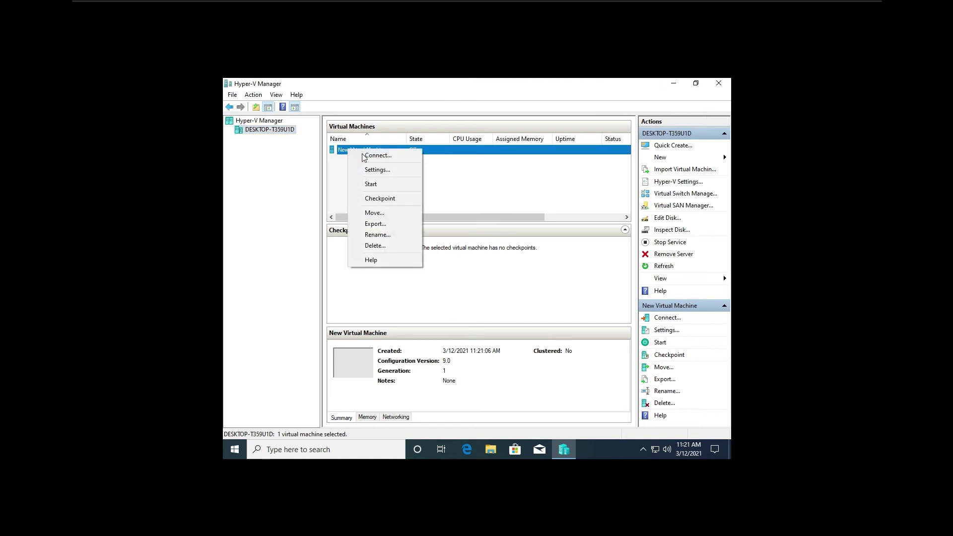
left_click(376, 192)
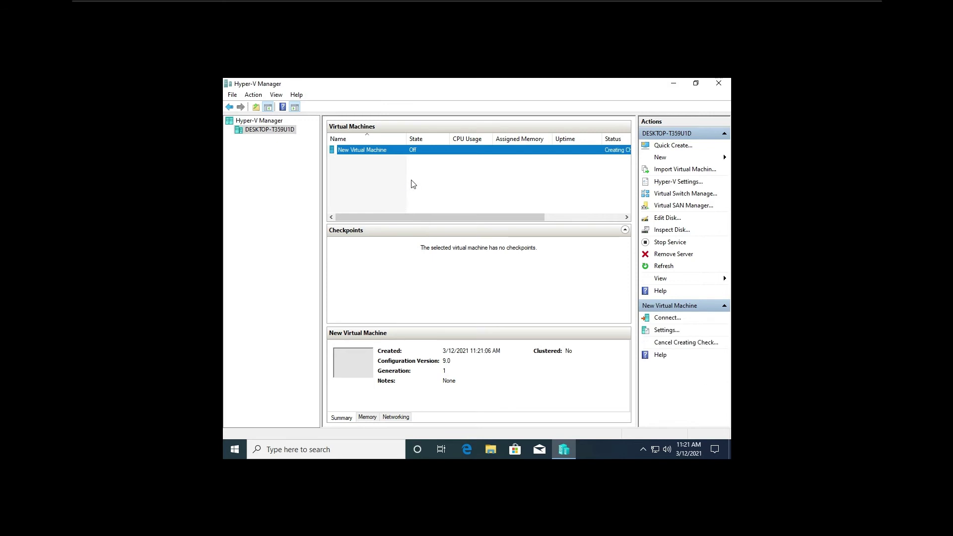
right_click(378, 153)
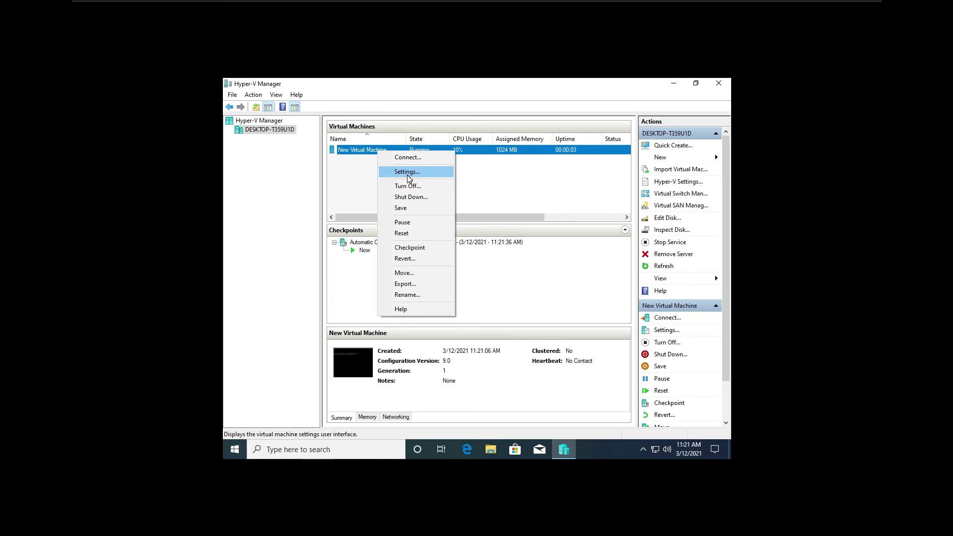
left_click(411, 157)
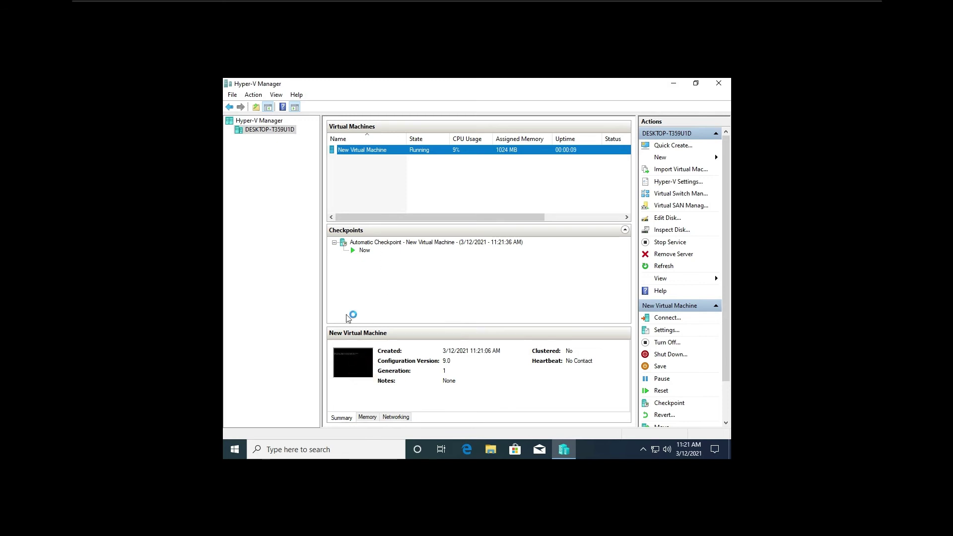
double_click(372, 228)
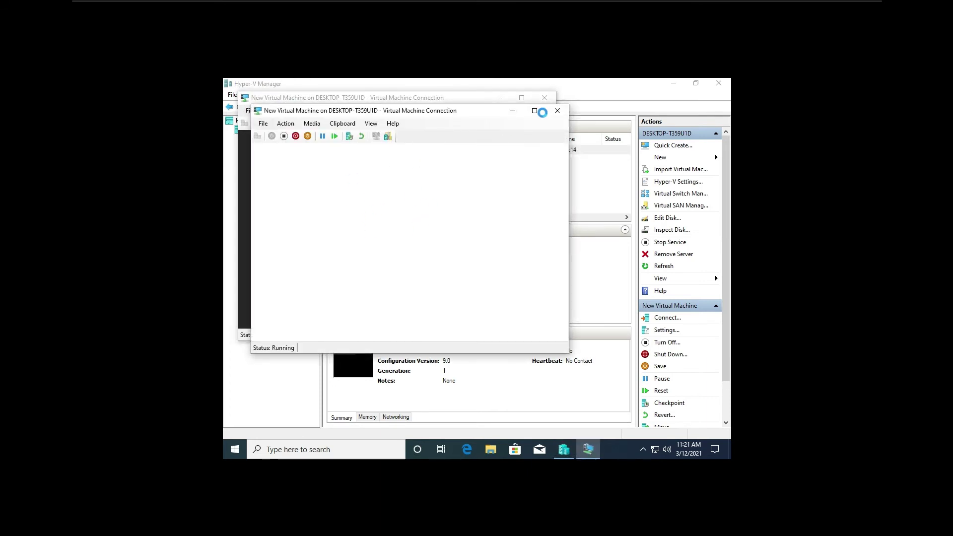
Reconnect to New Virtual Machine's console, turn the machine off and close the console
left_click(557, 111)
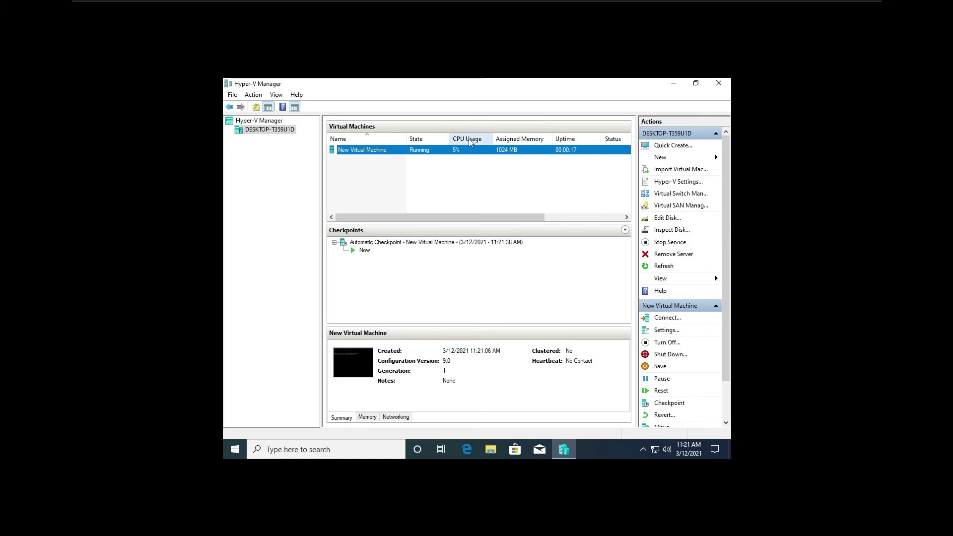
right_click(382, 148)
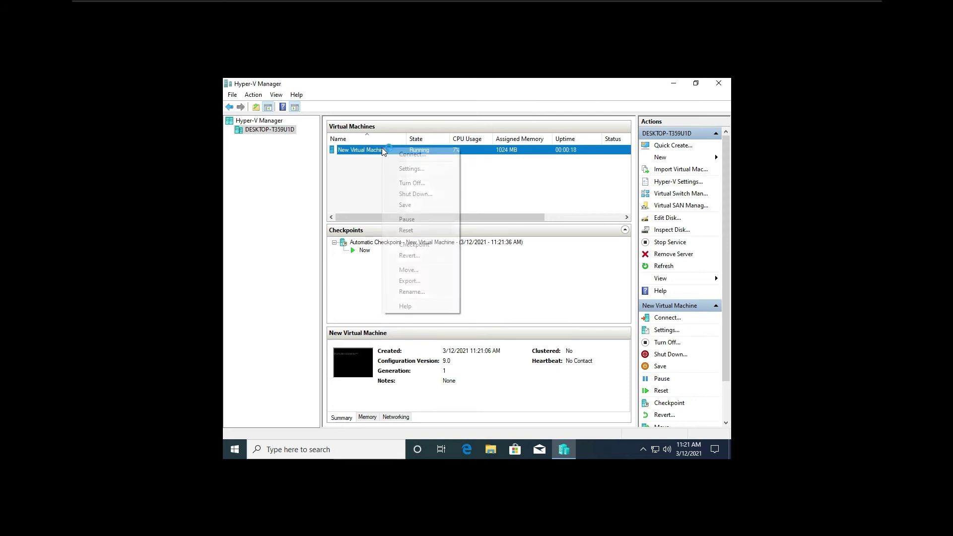
left_click(416, 155)
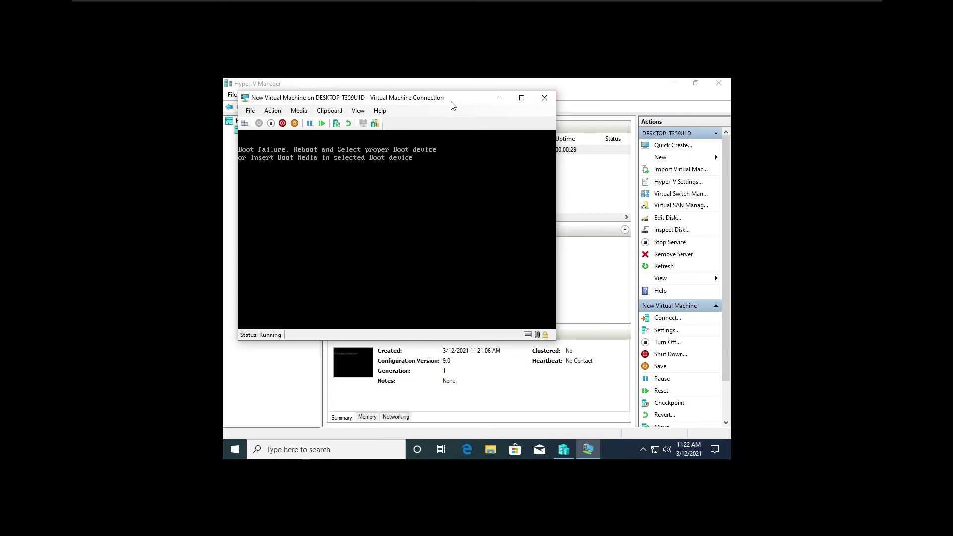
left_click(272, 112)
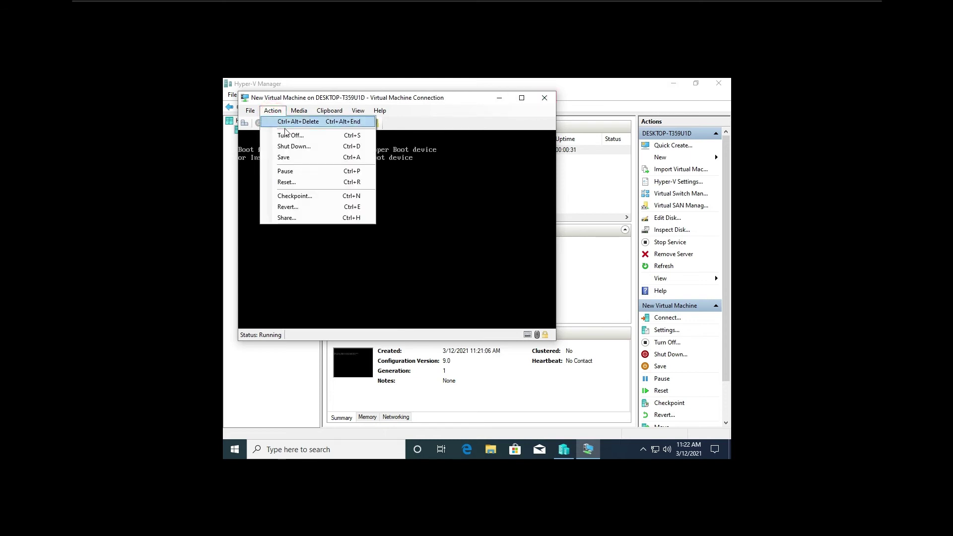
left_click(296, 136)
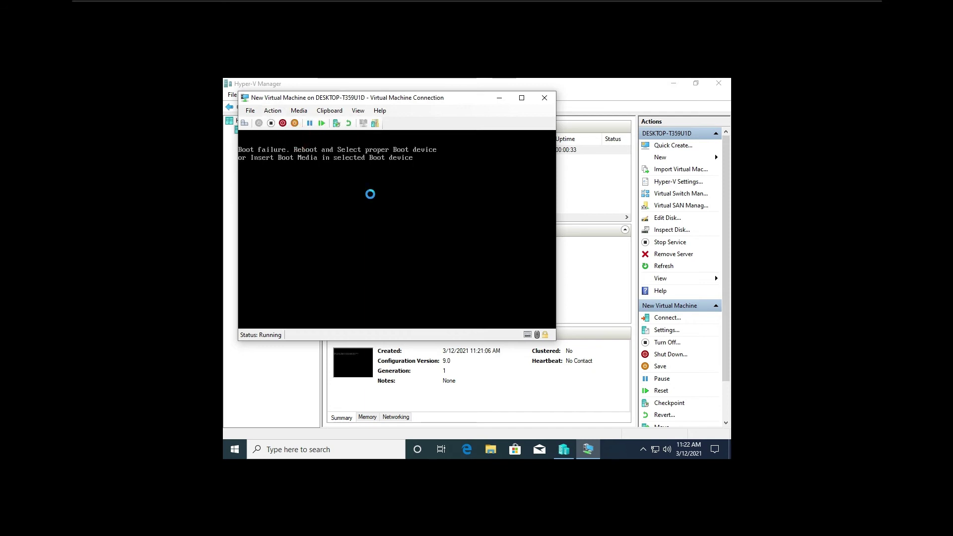
left_click(412, 235)
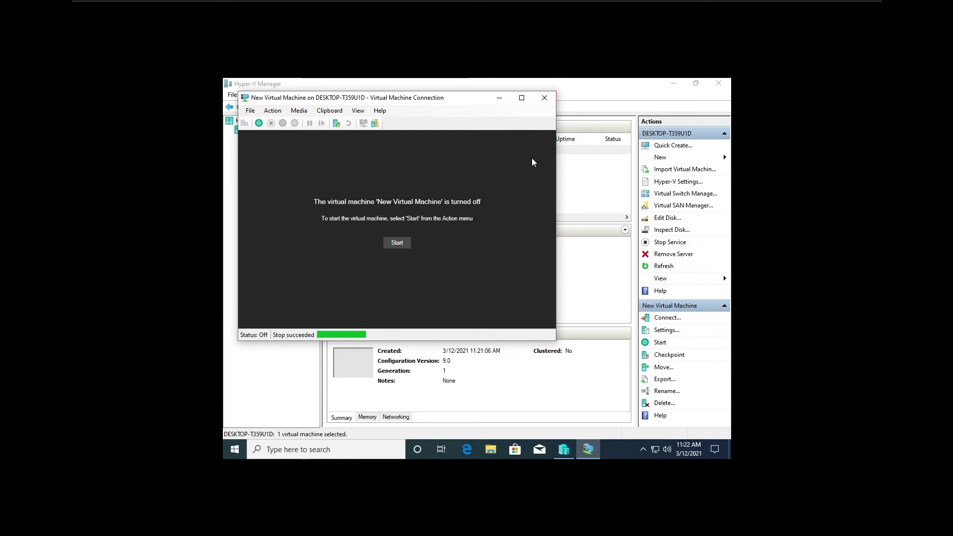
left_click(546, 99)
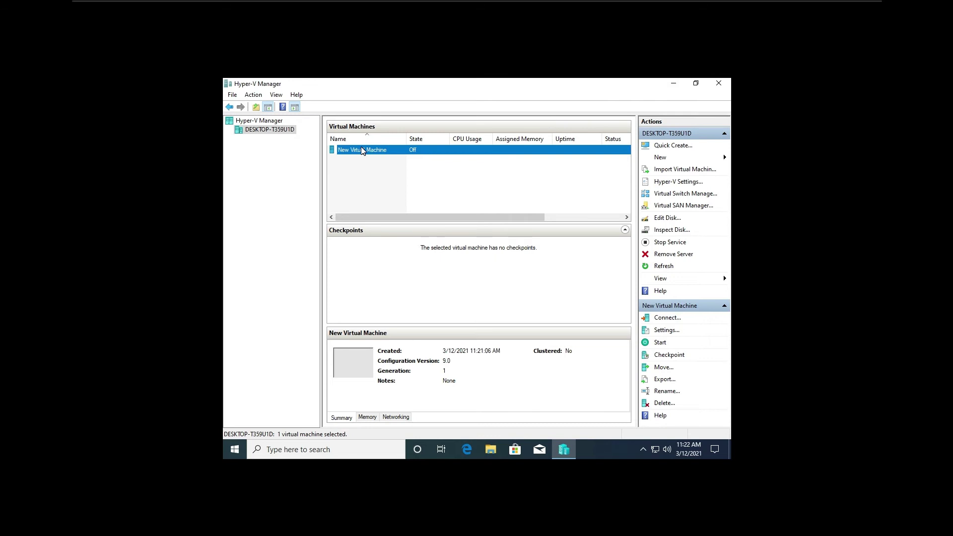
Delete the stopped New Virtual Machine and launch the New Virtual Machine wizard again
right_click(361, 148)
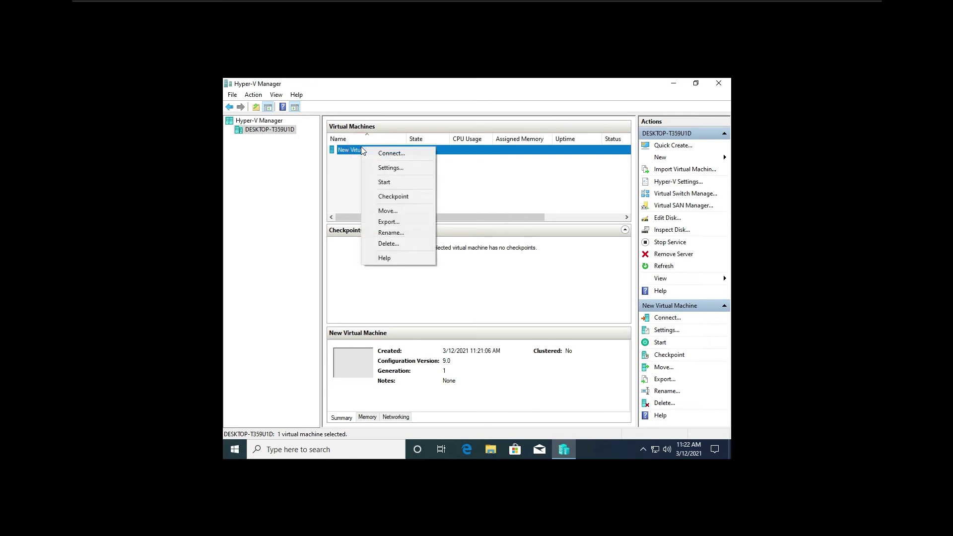
left_click(397, 243)
left_click(493, 269)
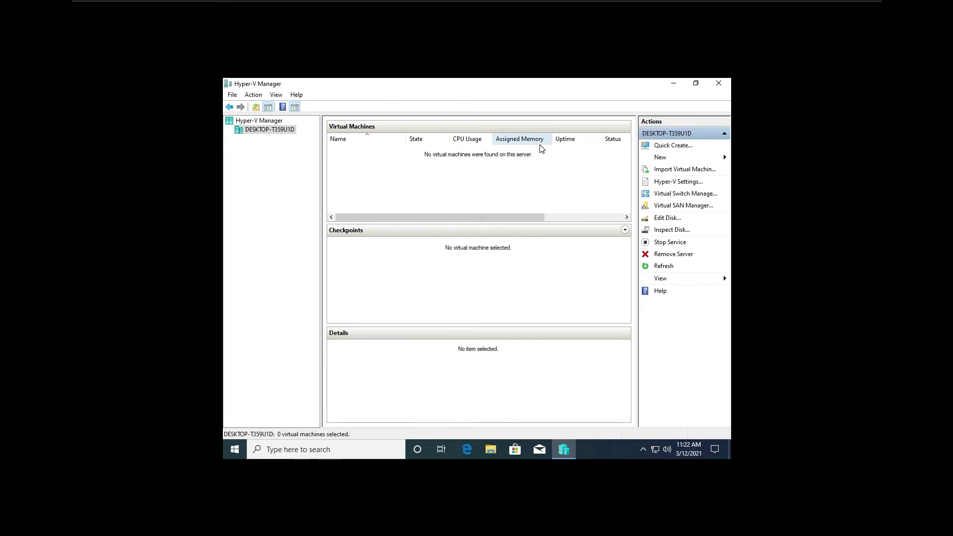
left_click(660, 157)
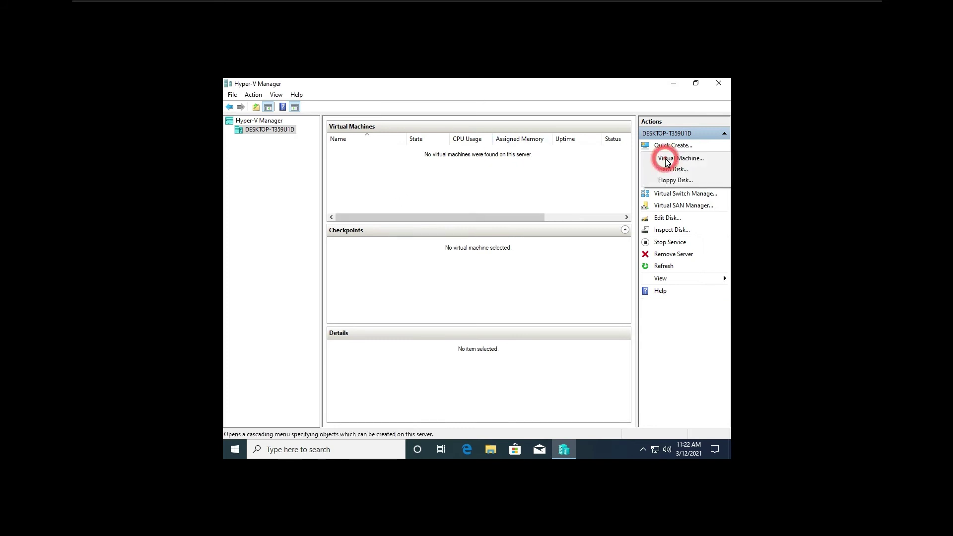
left_click(667, 159)
Finish the wizard with defaults, getting the error that New Virtual Machine.vhdx could not be created
left_click(590, 377)
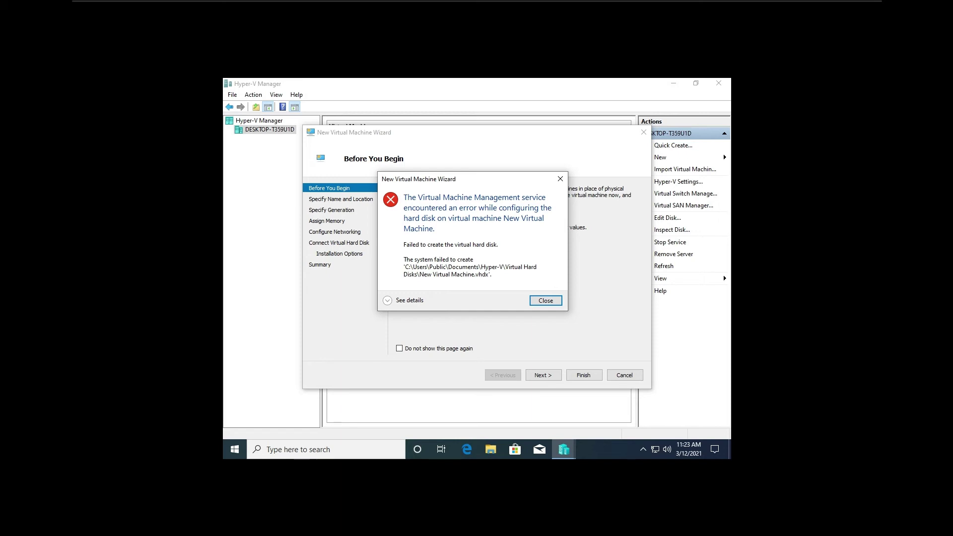
left_click_drag(353, 263, 403, 264)
left_click_drag(522, 278, 490, 277)
mouse_move(538, 244)
left_mouse_down()
mouse_move(501, 243)
mouse_move(477, 259)
left_mouse_up()
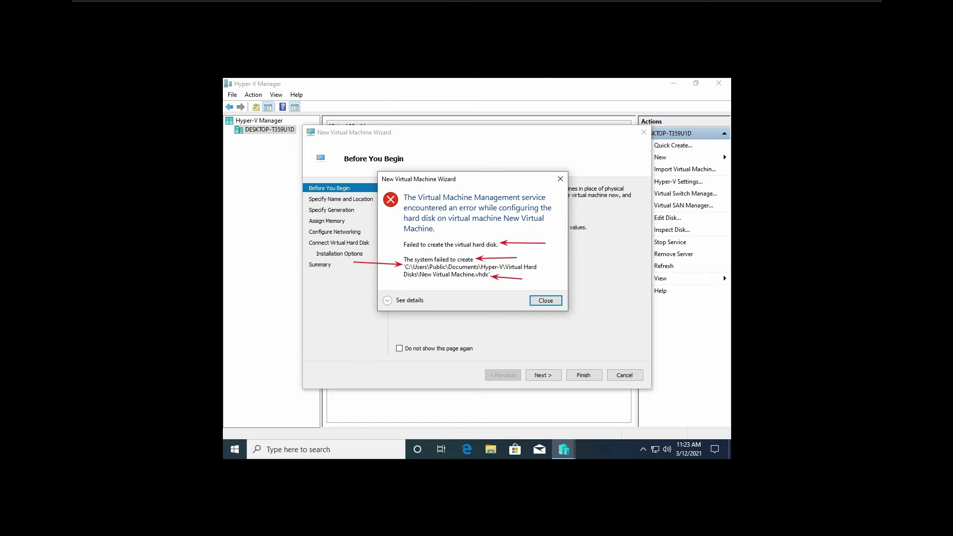
left_click(556, 301)
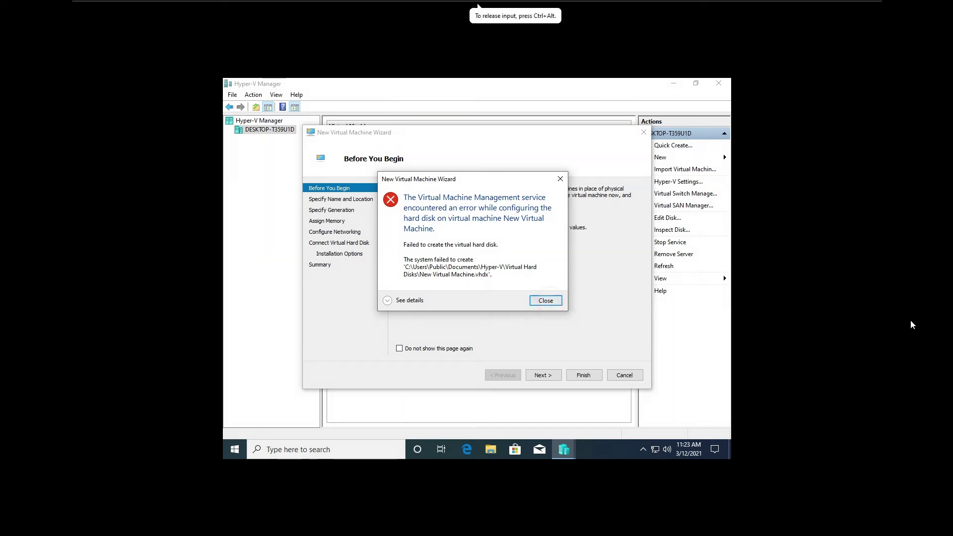
Dismiss the error, cancel the VM wizard, and open Edit Virtual Hard Disk to its locate-disk page
left_click(550, 302)
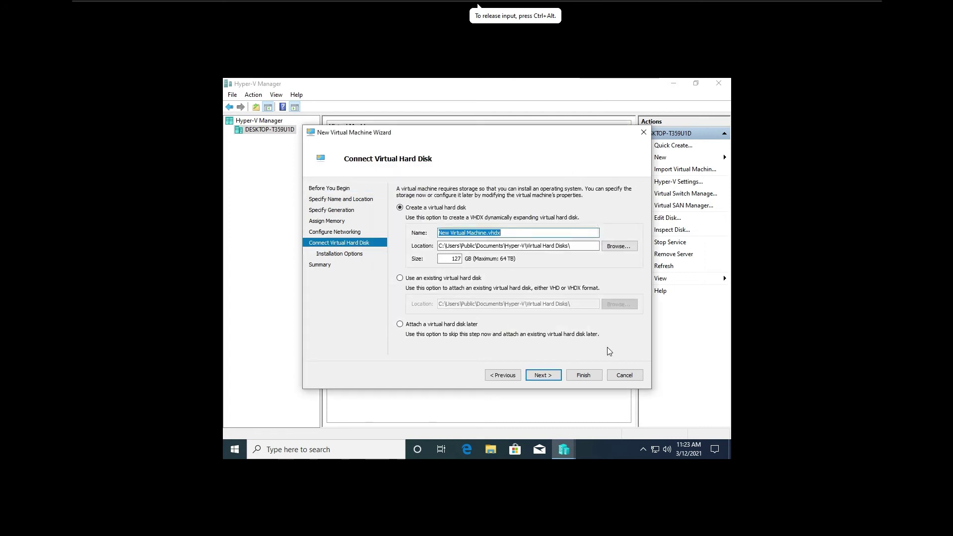
left_click(628, 375)
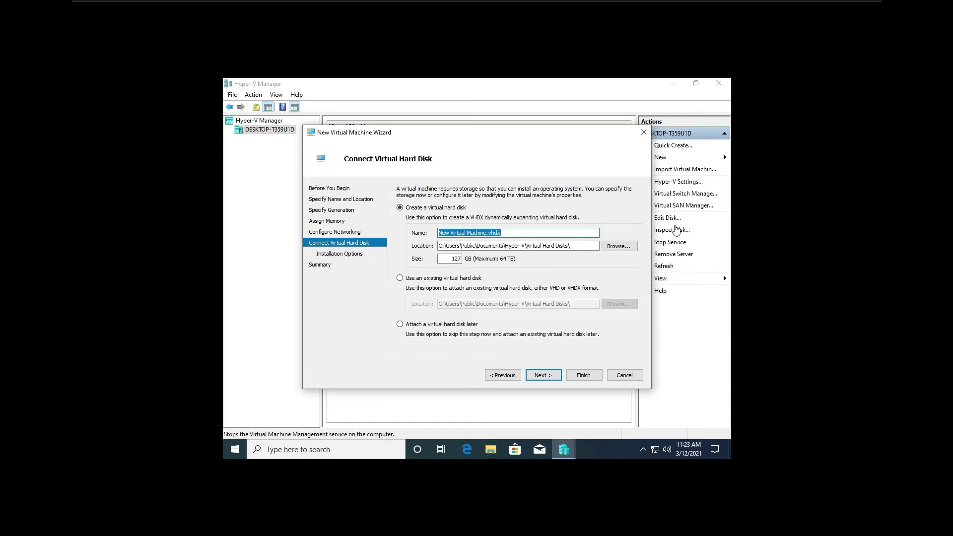
left_click(667, 222)
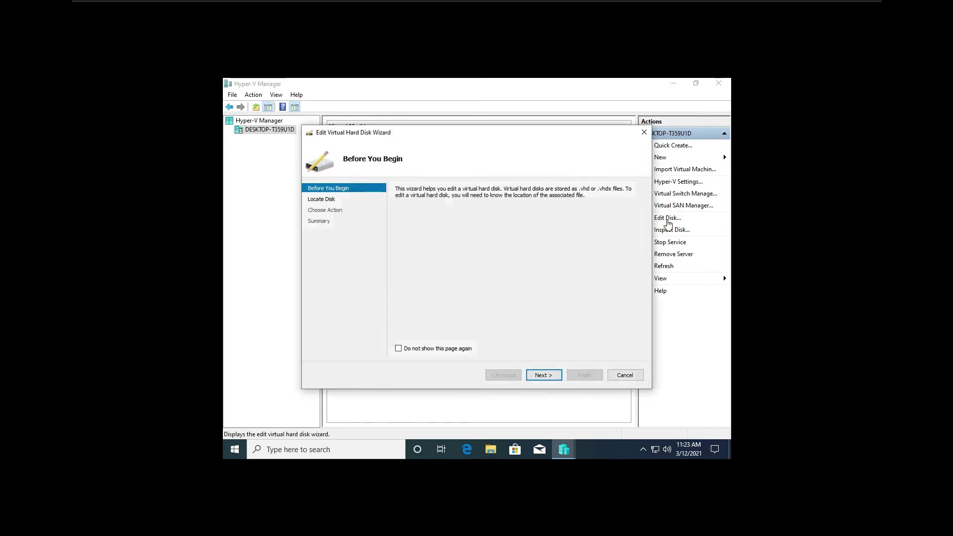
left_click(399, 349)
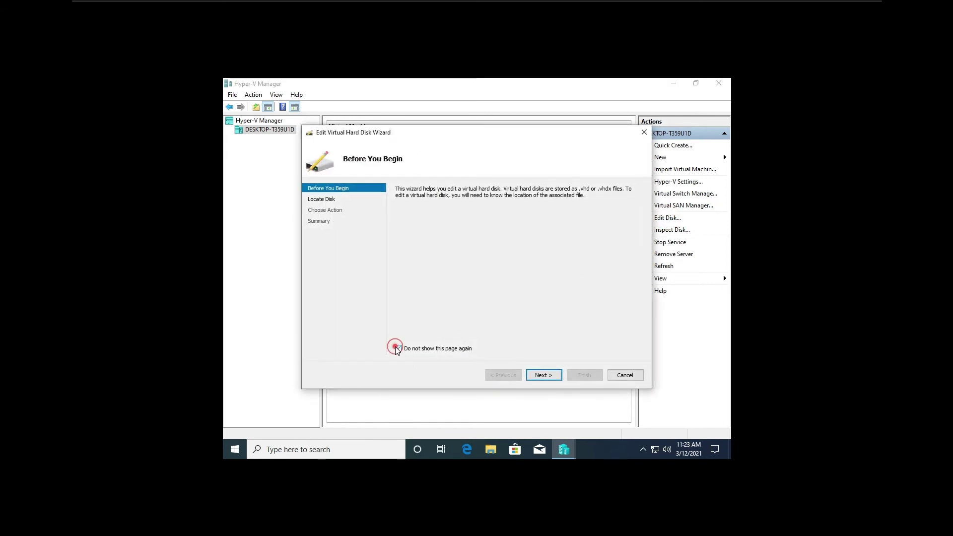
left_click(561, 375)
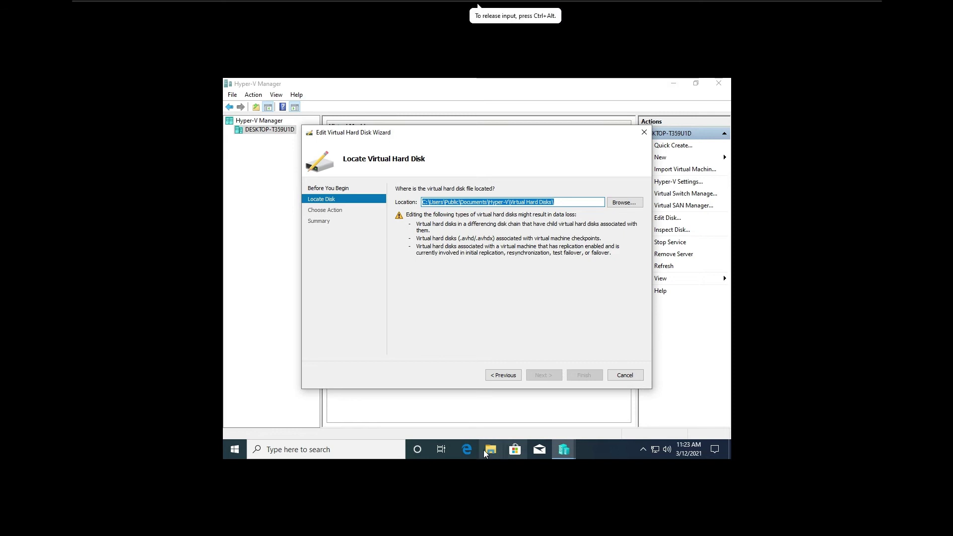
Browse to the leftover New Virtual Machine disk file, delete it, and cancel the disk wizard
left_click(622, 203)
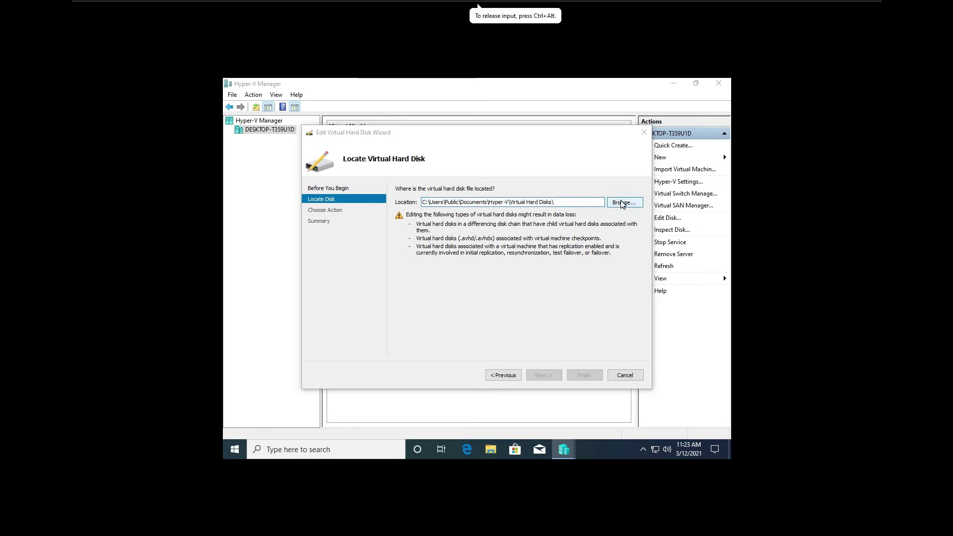
right_click(436, 213)
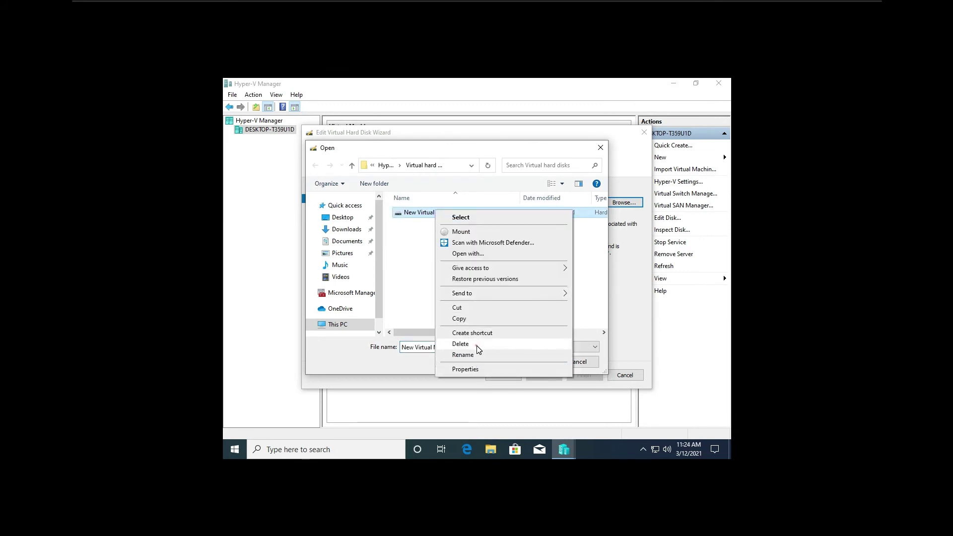
left_click(477, 345)
left_click(531, 363)
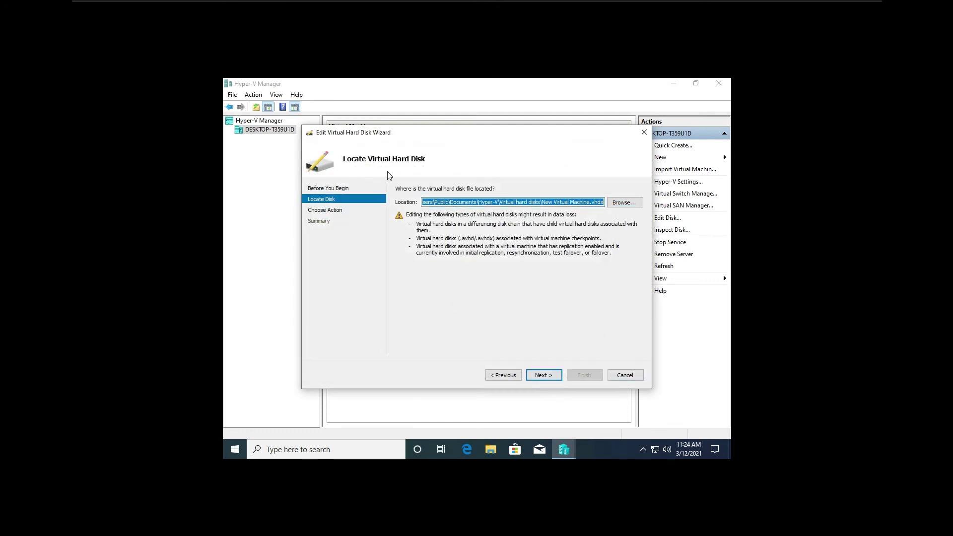
left_click(625, 375)
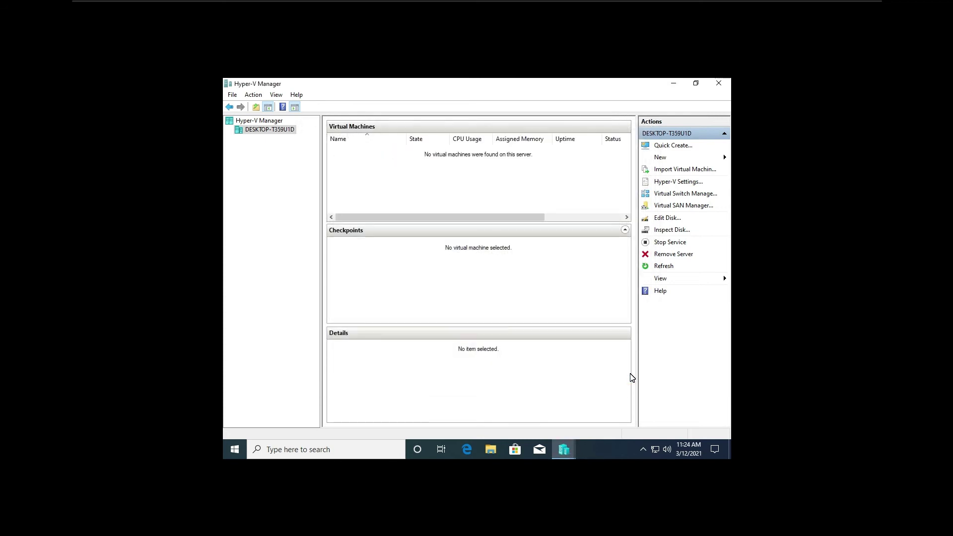
Finish creating a default New Virtual Machine, then restore Hyper-V Manager and right-click the VM
left_click(486, 456)
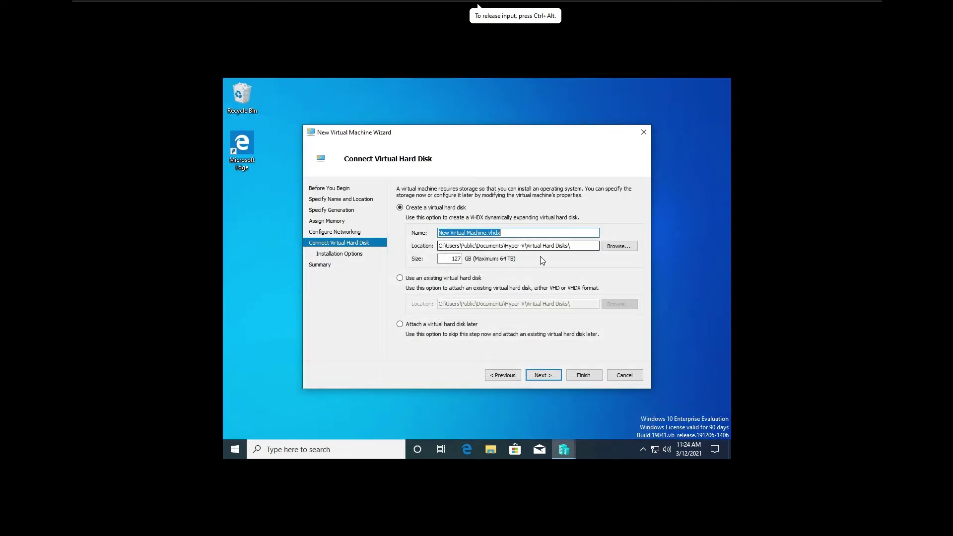
left_click(589, 377)
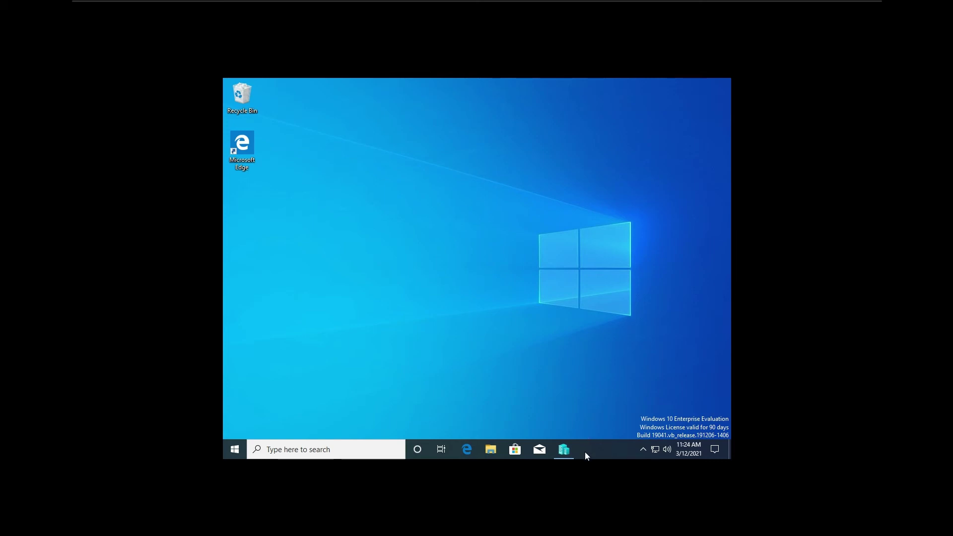
left_click(564, 450)
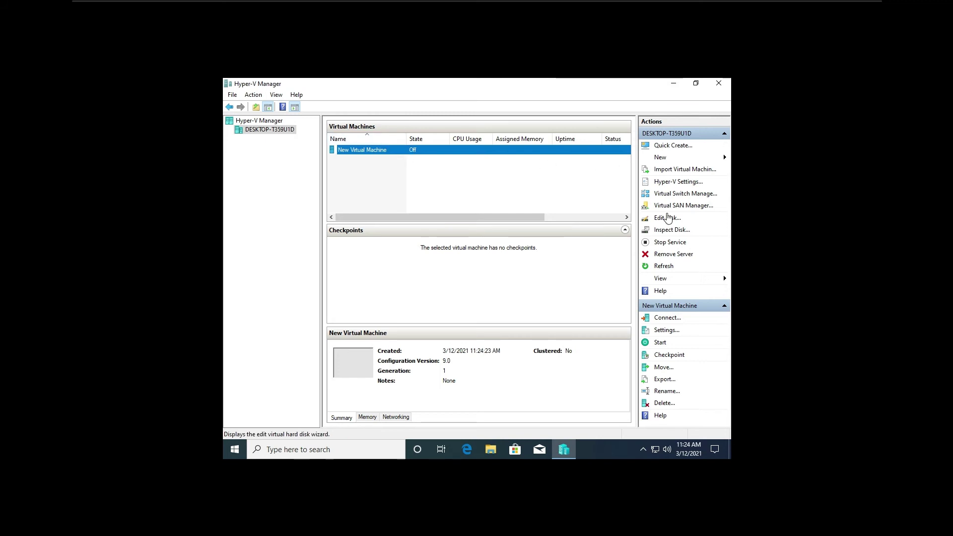
right_click(382, 149)
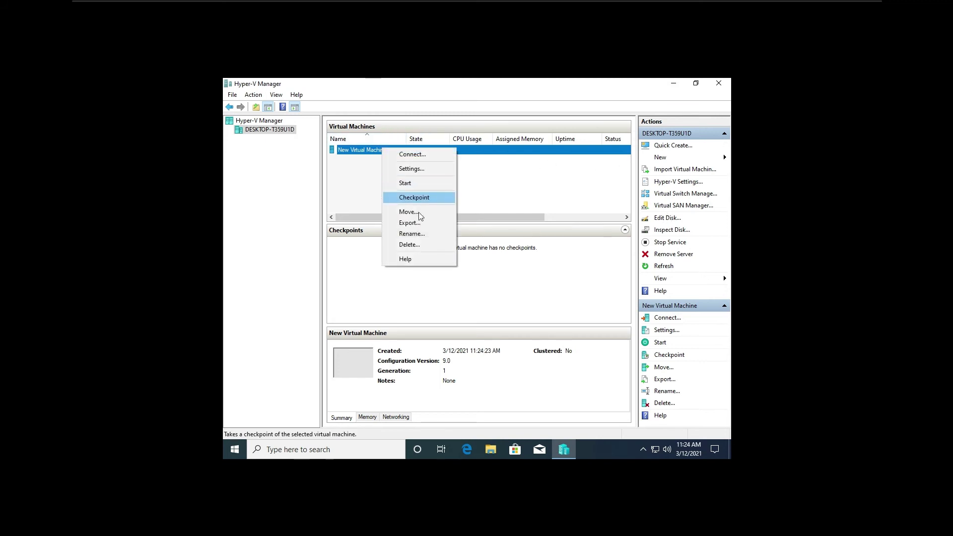
Delete New Virtual Machine and open the Edit Virtual Hard Disk wizard to the disk location page
left_click(419, 246)
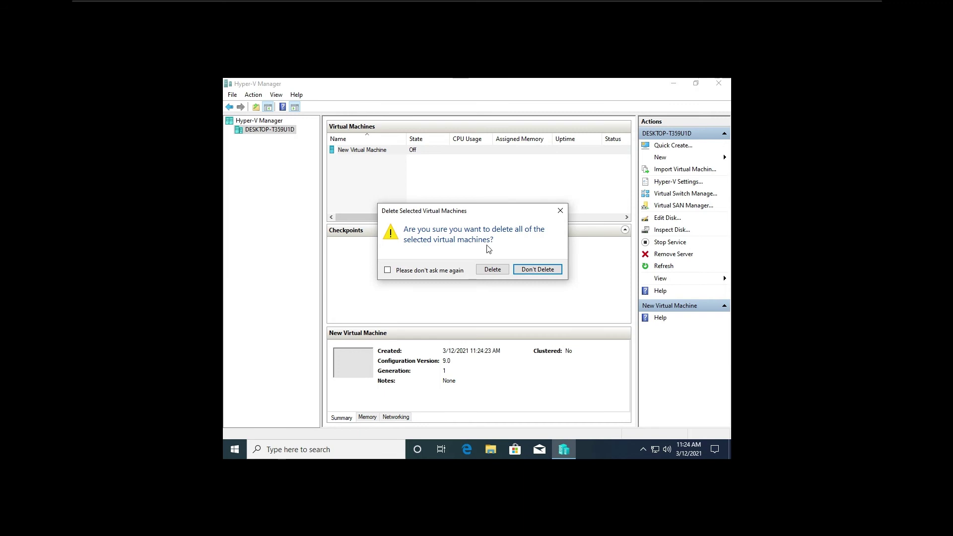
left_click(492, 269)
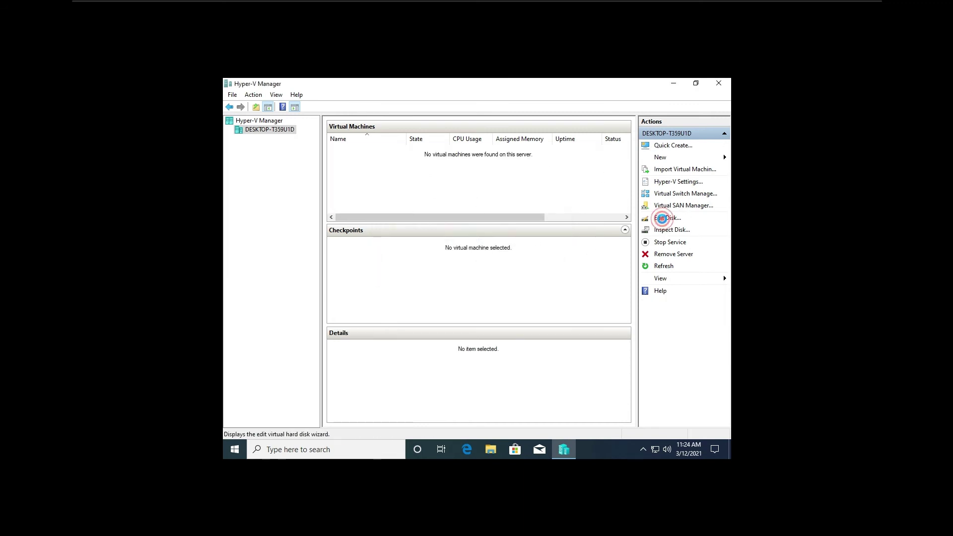
left_click(665, 219)
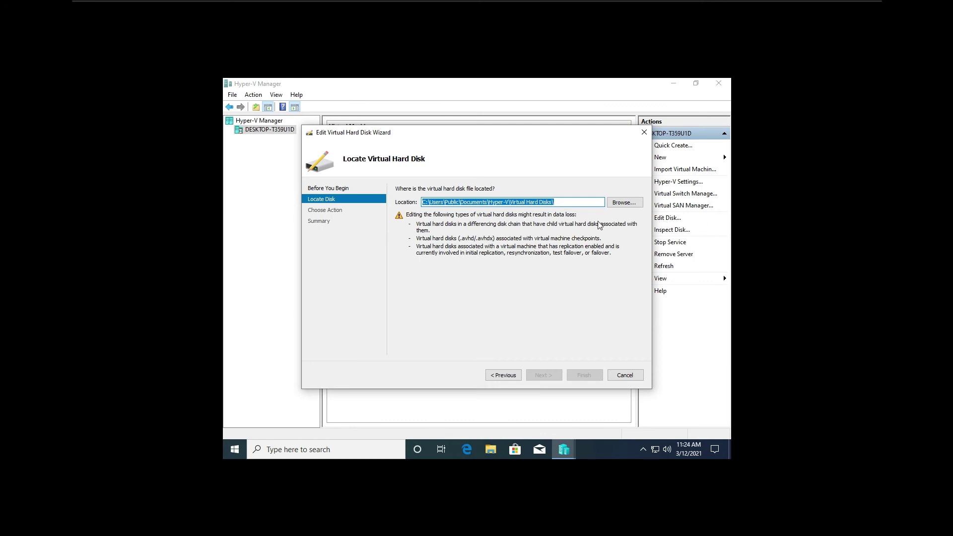
left_click(333, 188)
left_click(328, 200)
Browse to the leftover New Virtual Machine disk file, delete it, and cancel the wizard
left_click(638, 205)
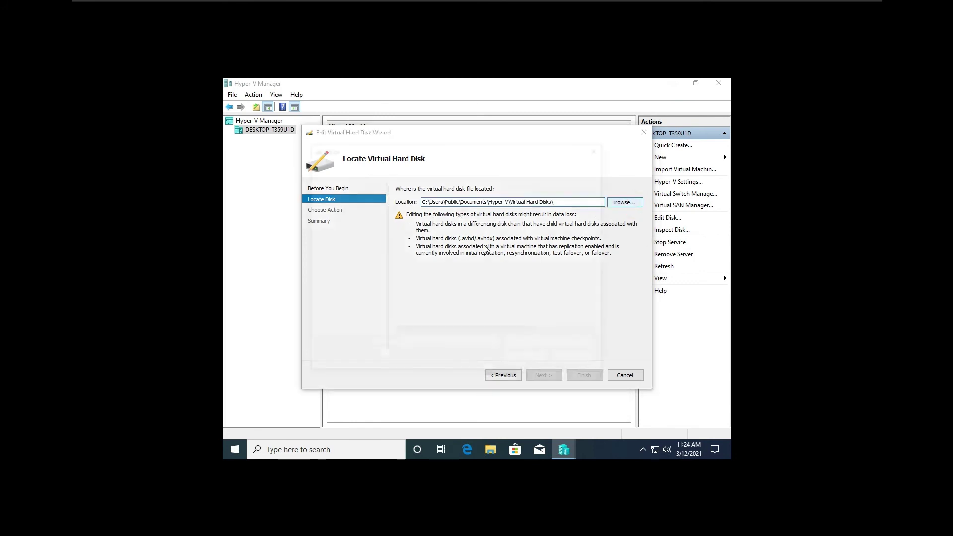
right_click(422, 215)
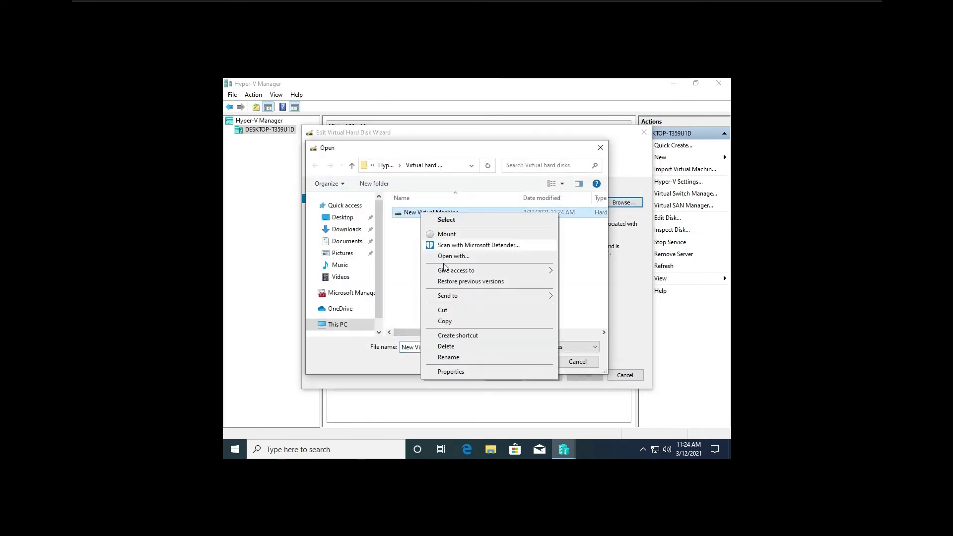
left_click(462, 347)
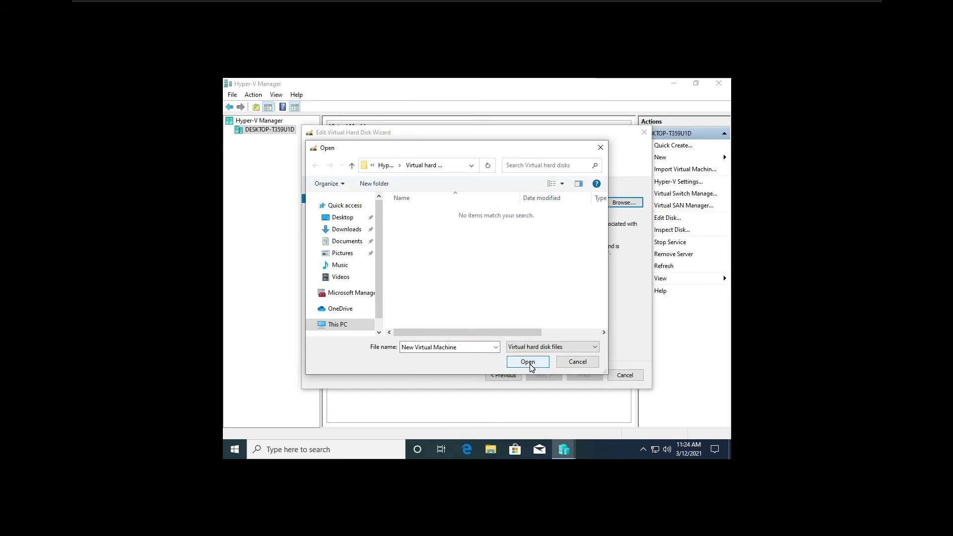
left_click(577, 363)
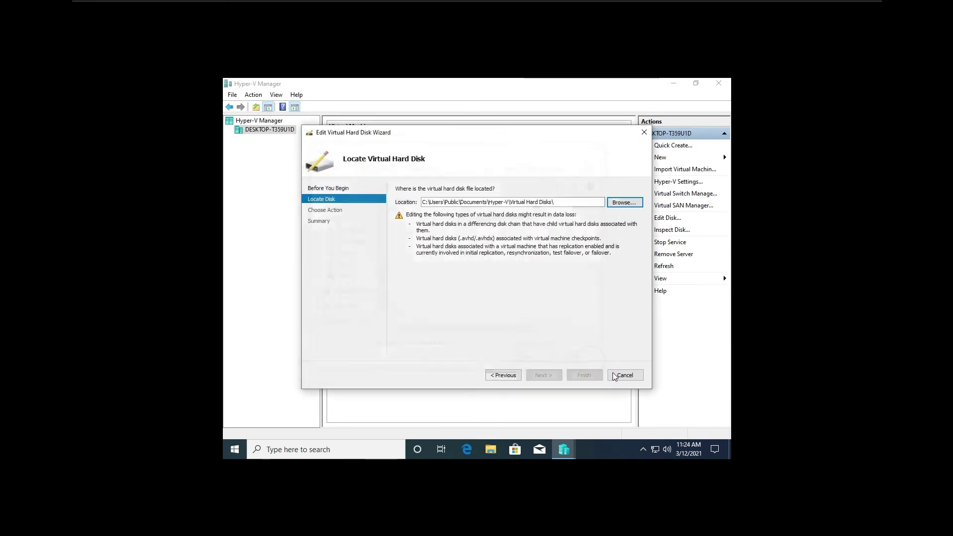
left_click(630, 375)
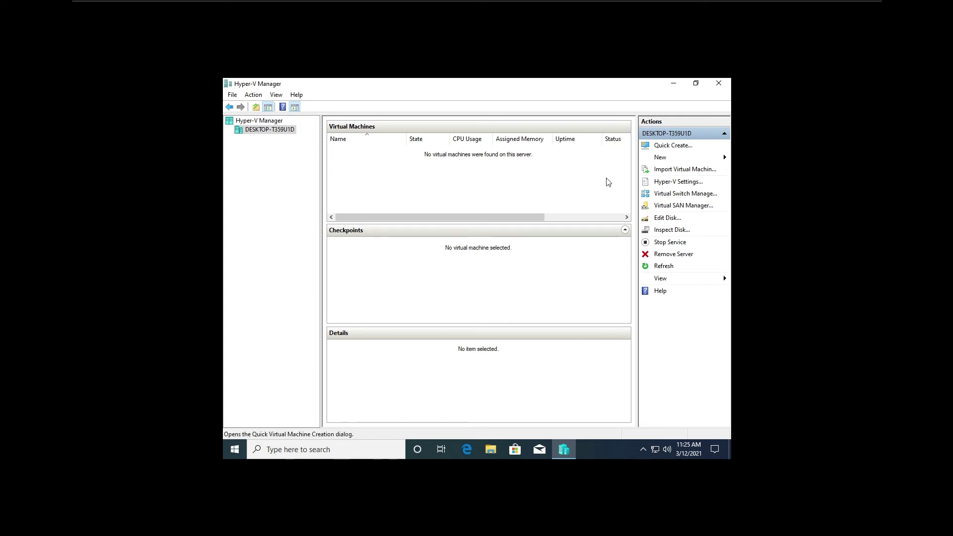
Close Hyper-V Manager and permanently empty the Recycle Bin on the desktop
left_click(720, 84)
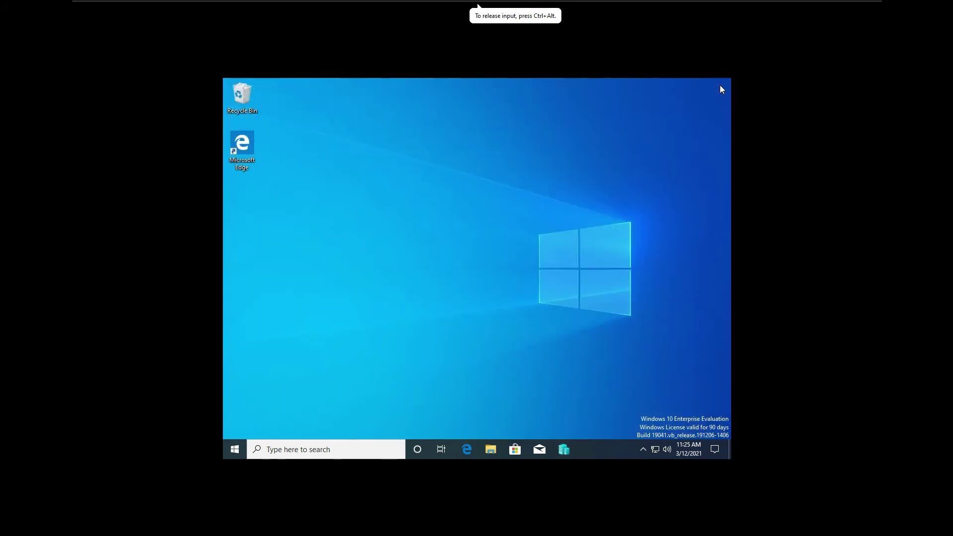
right_click(240, 95)
left_click(279, 113)
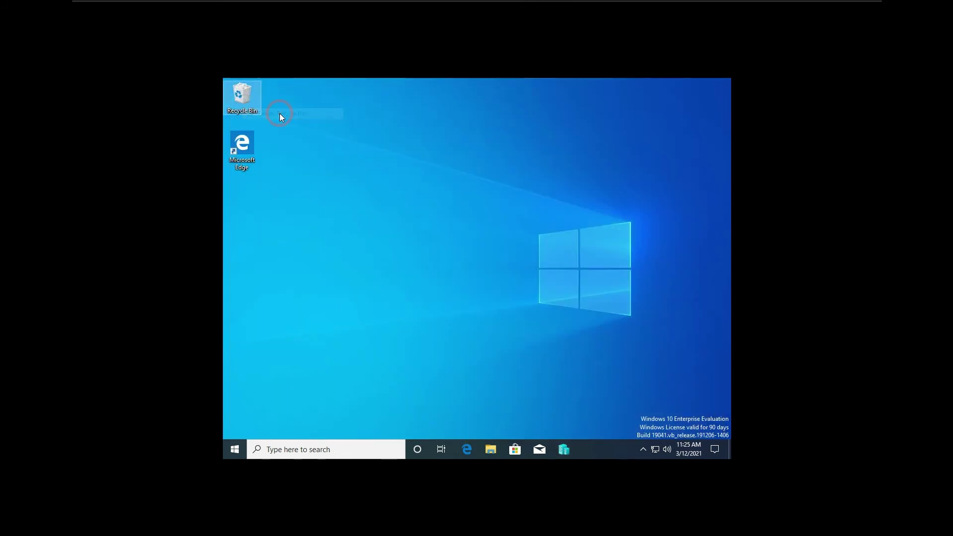
left_click(516, 272)
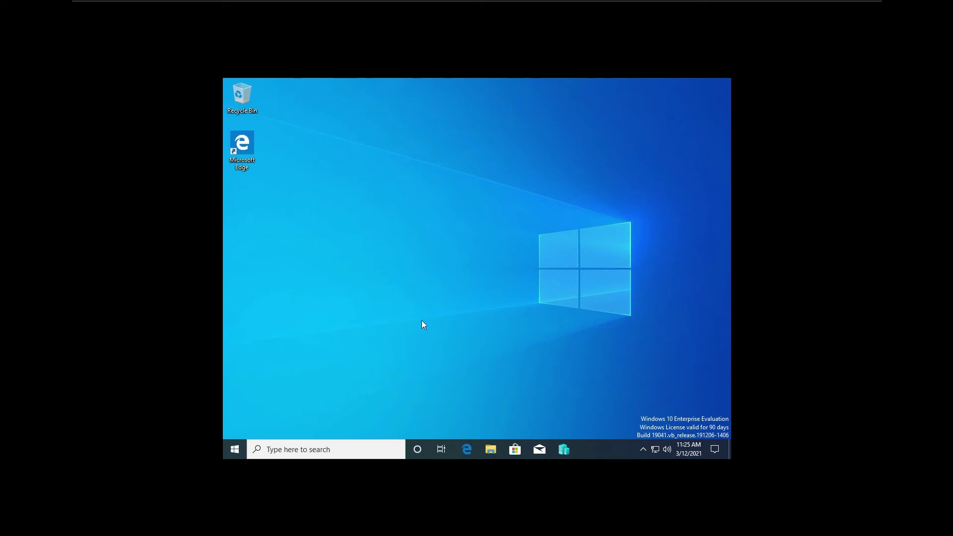
double_click(243, 149)
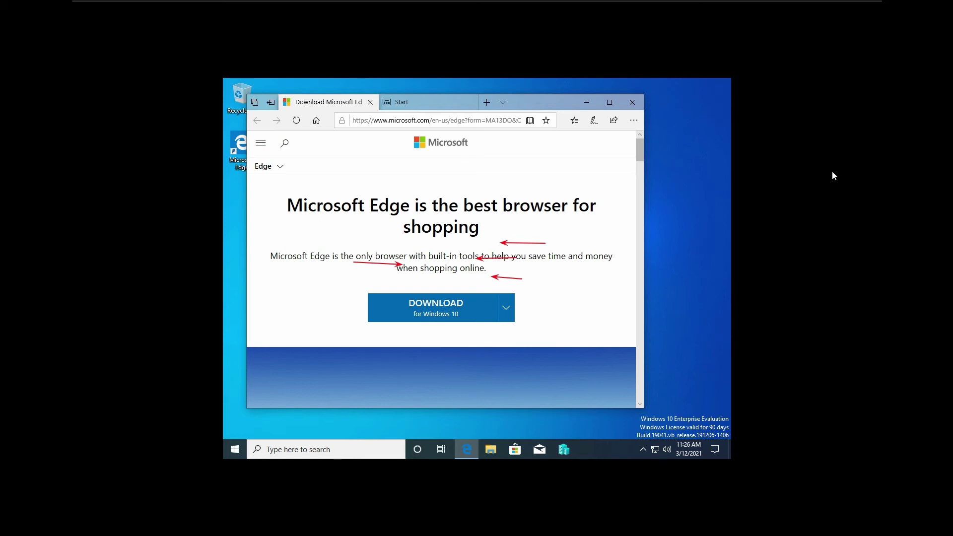
left_click(403, 117)
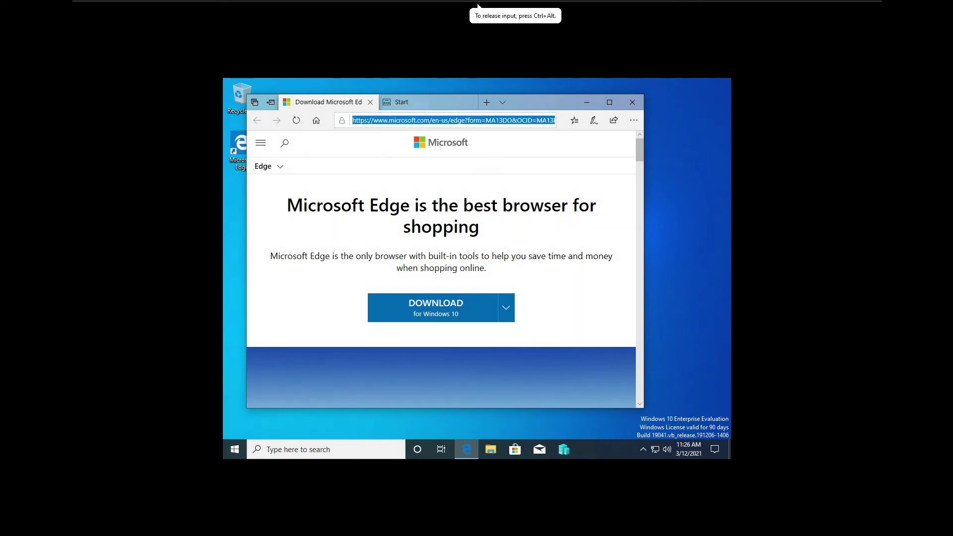
type("ninite.")
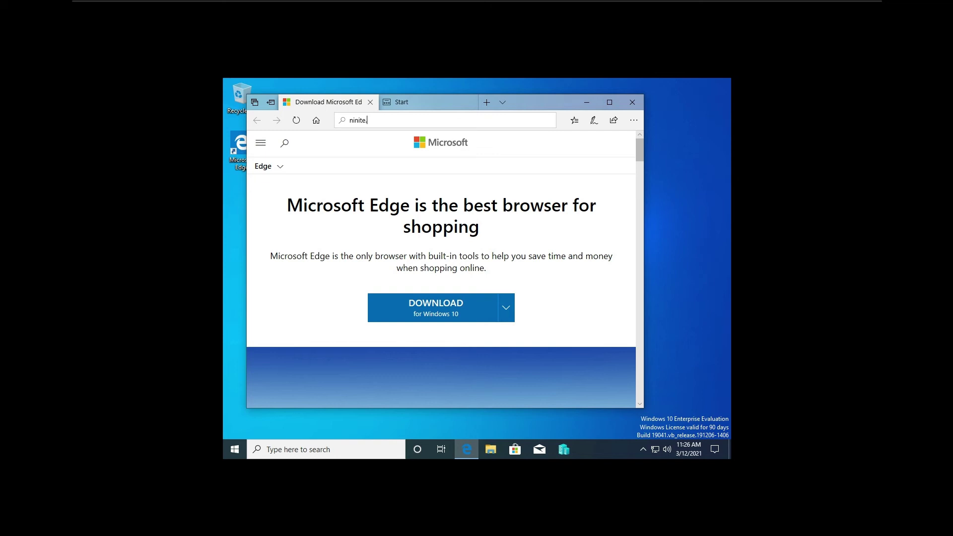
type("com")
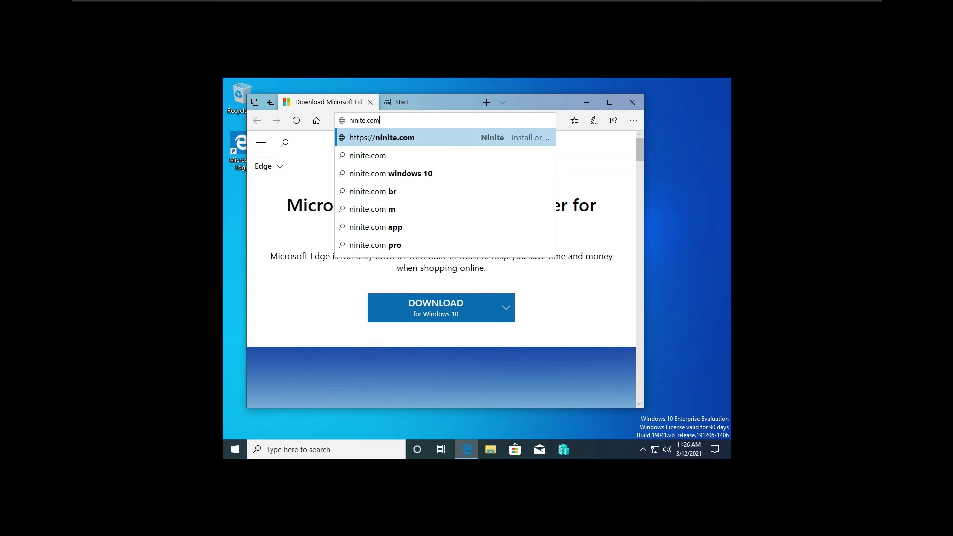
left_click(404, 145)
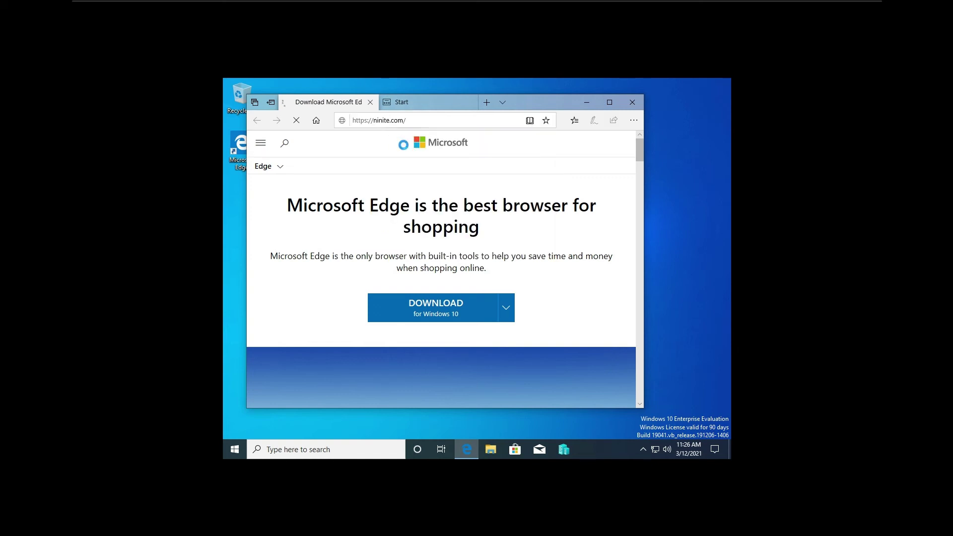
Maximize the browser window and scroll down to Ninite's app list
left_click(487, 61)
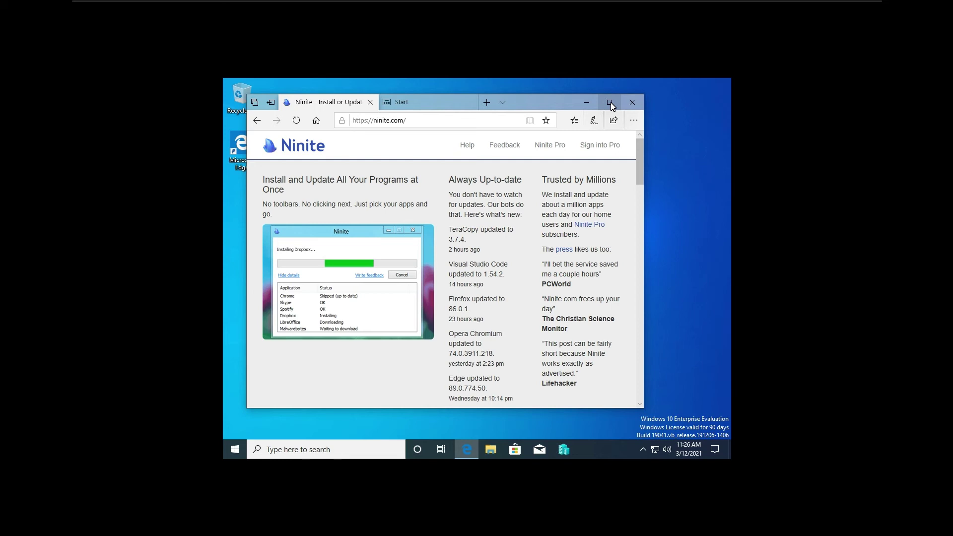
left_click(611, 102)
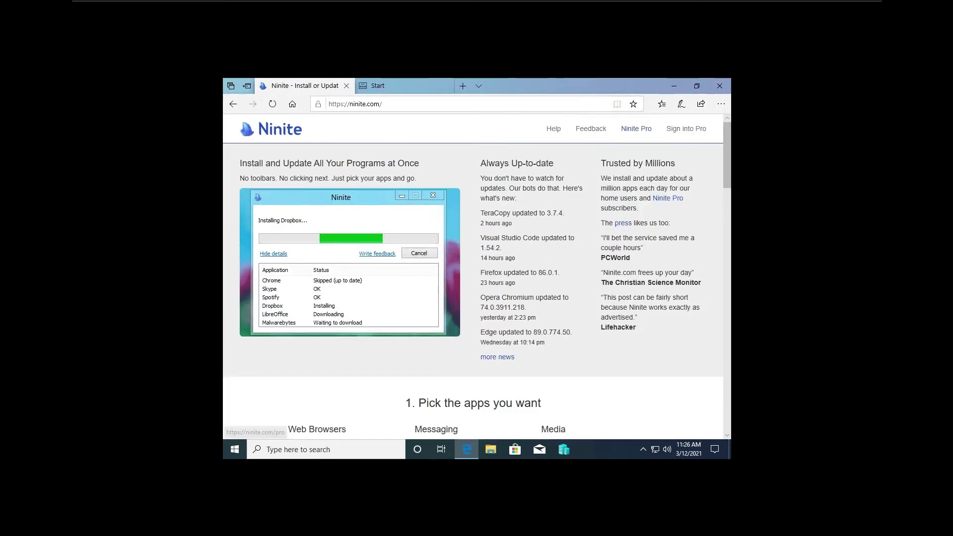
scroll(614, 231, "down", 3)
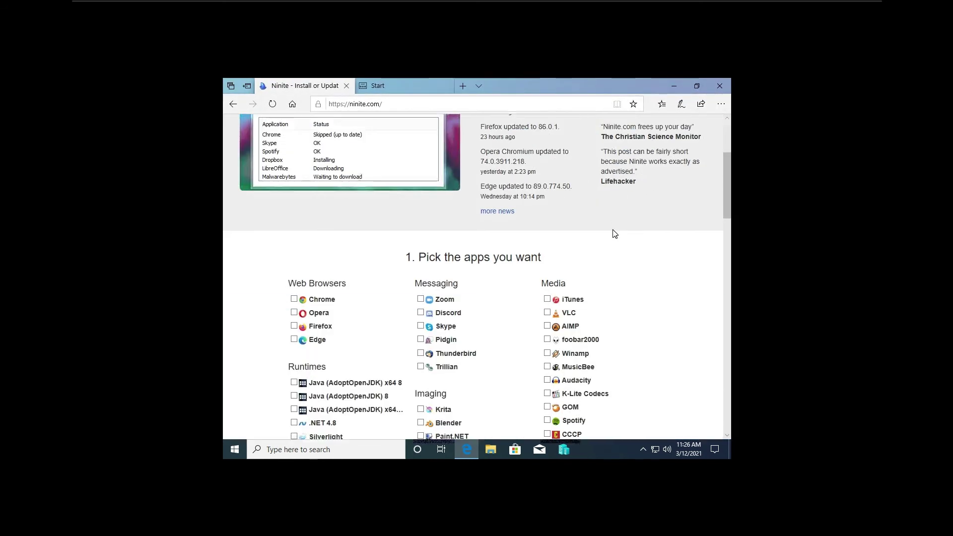
scroll(613, 233, "down", 2)
Tick Chrome and Edge under Web Browsers and OpenOffice under Documents
left_click(294, 202)
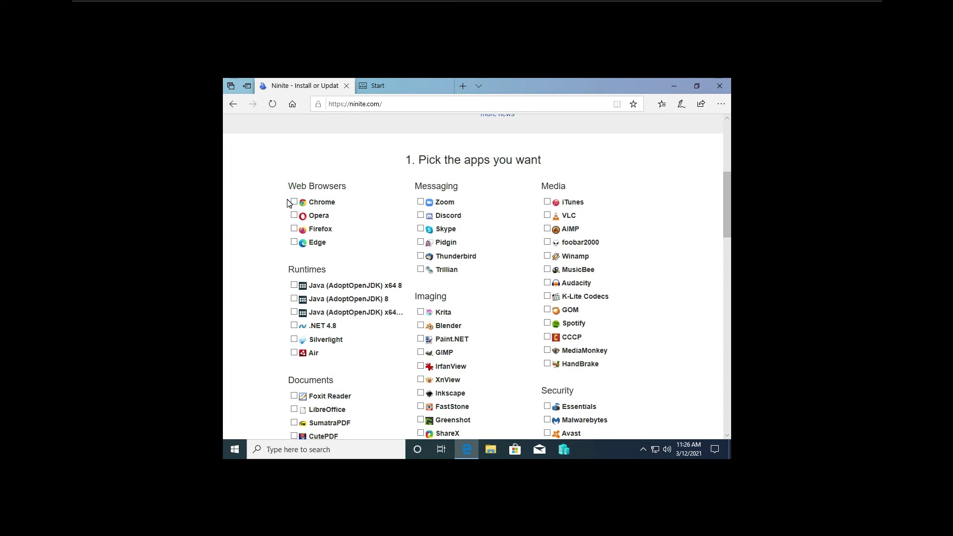
left_click(294, 242)
scroll(486, 239, "down", 2)
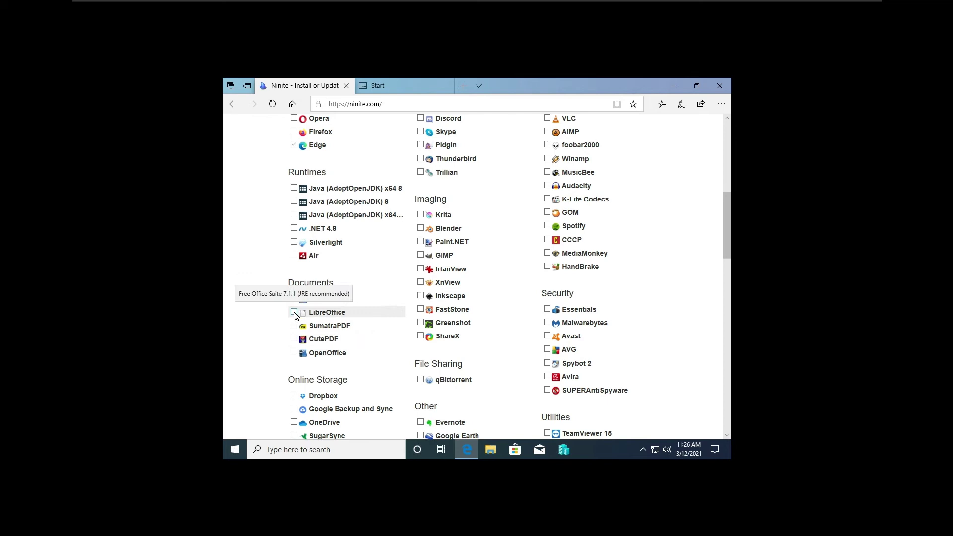
left_click(294, 354)
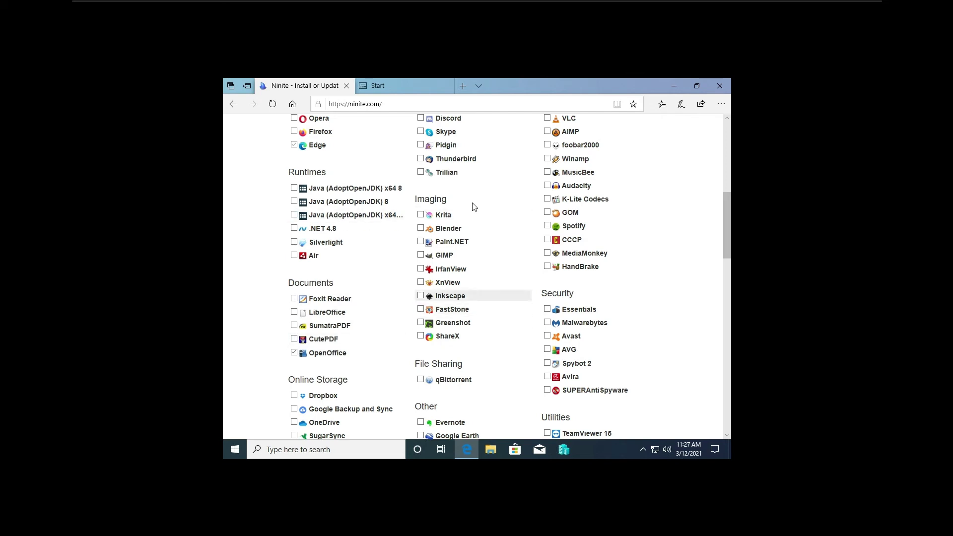
scroll(474, 207, "down", 2)
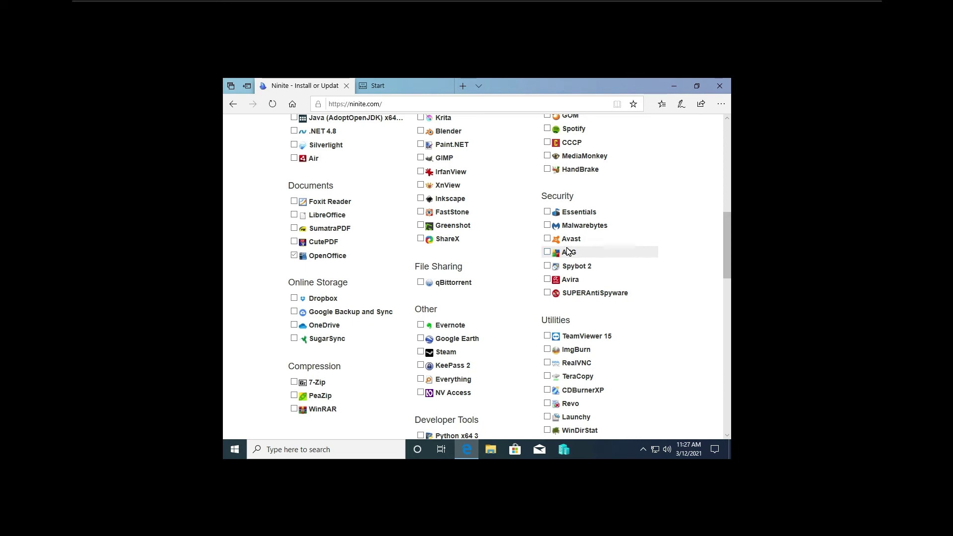
scroll(568, 251, "down", 1)
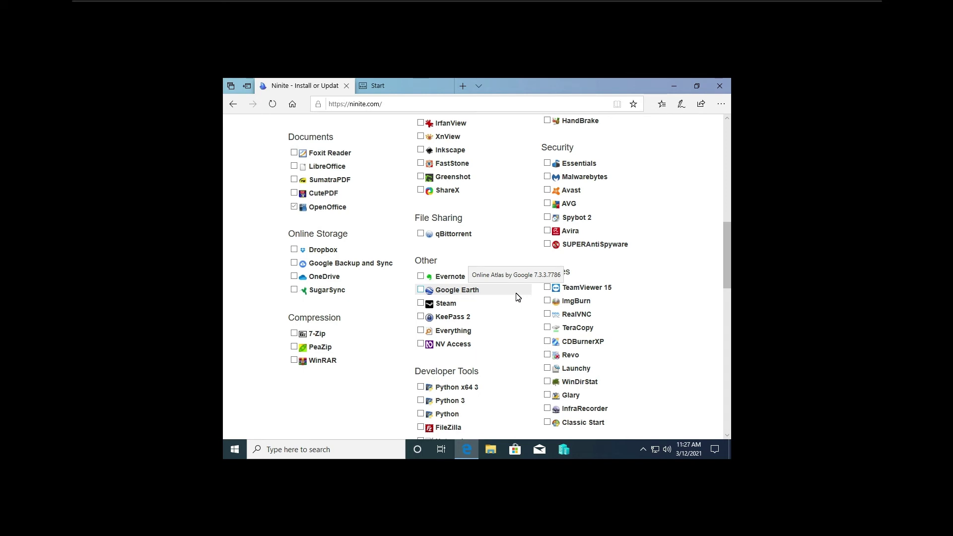
scroll(518, 297, "down", 1)
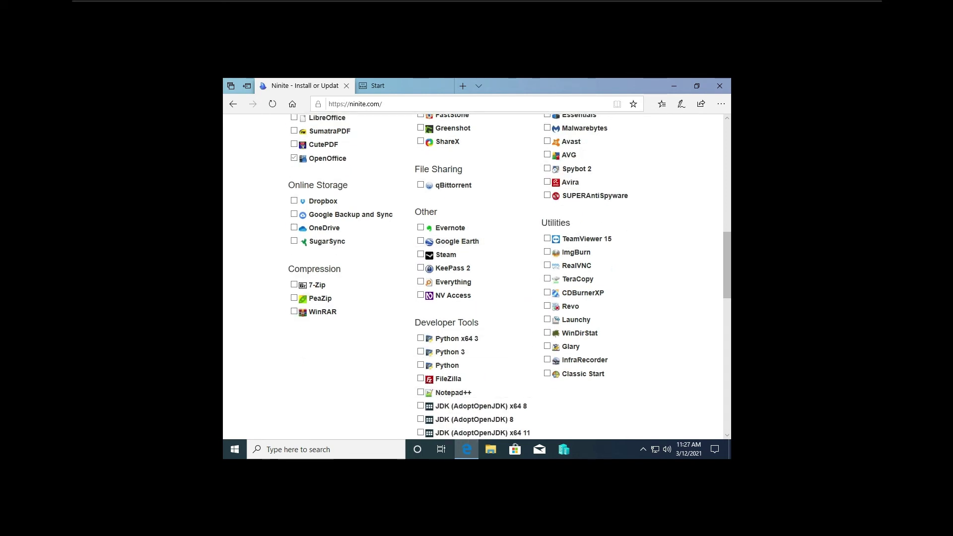
Tick Notepad++ under Developer Tools and scroll down to the 'Get Your Ninite' button
left_click(420, 393)
scroll(504, 251, "up", 3)
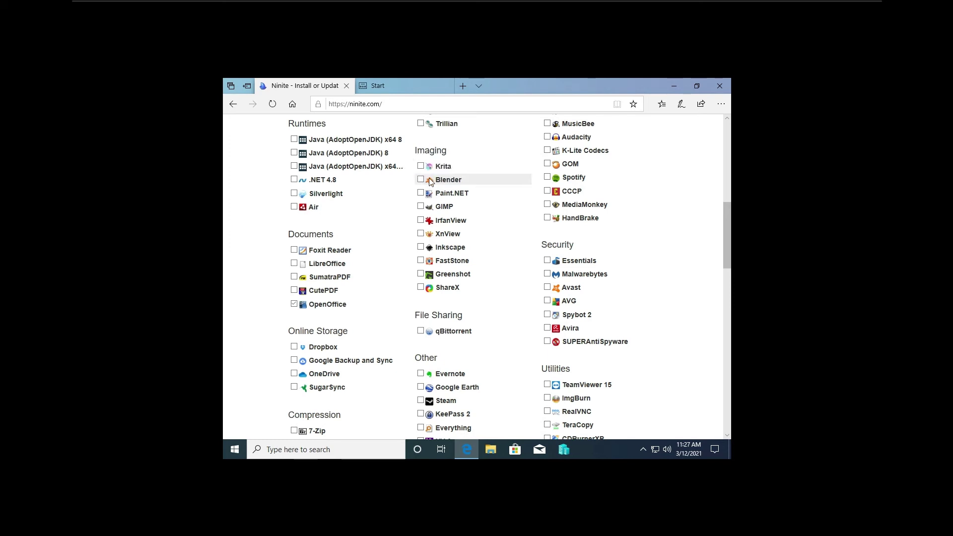
scroll(610, 197, "up", 1)
scroll(610, 197, "up", 2)
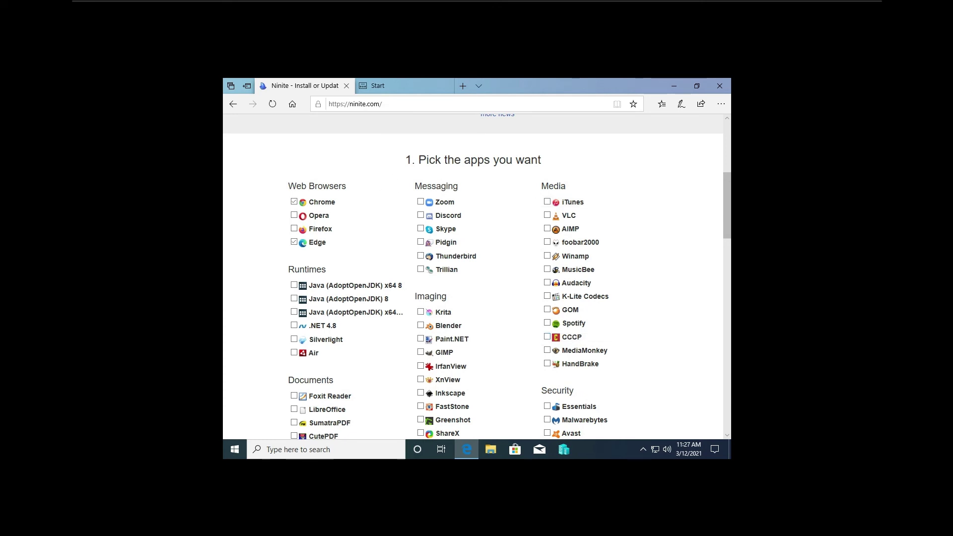
scroll(337, 184, "down", 3)
scroll(336, 189, "up", 2)
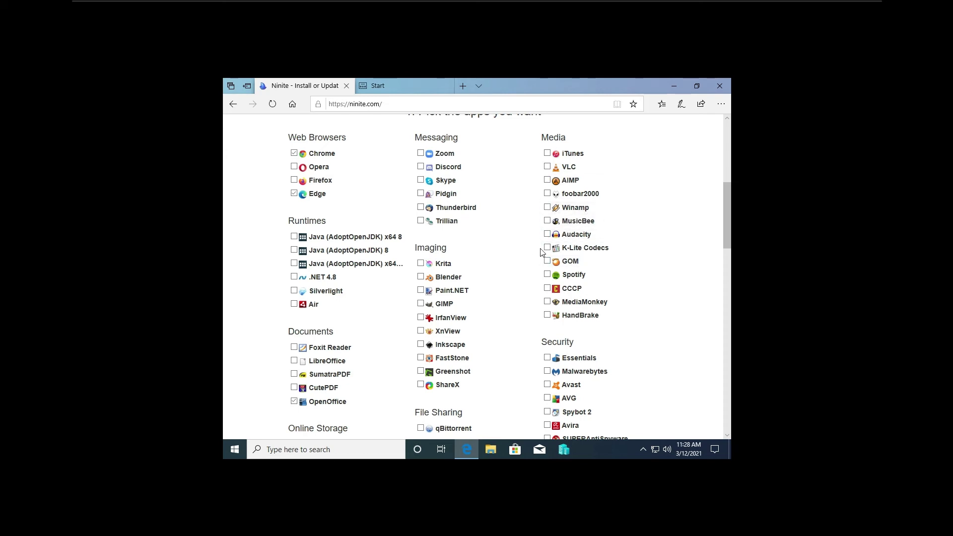
scroll(580, 248, "down", 3)
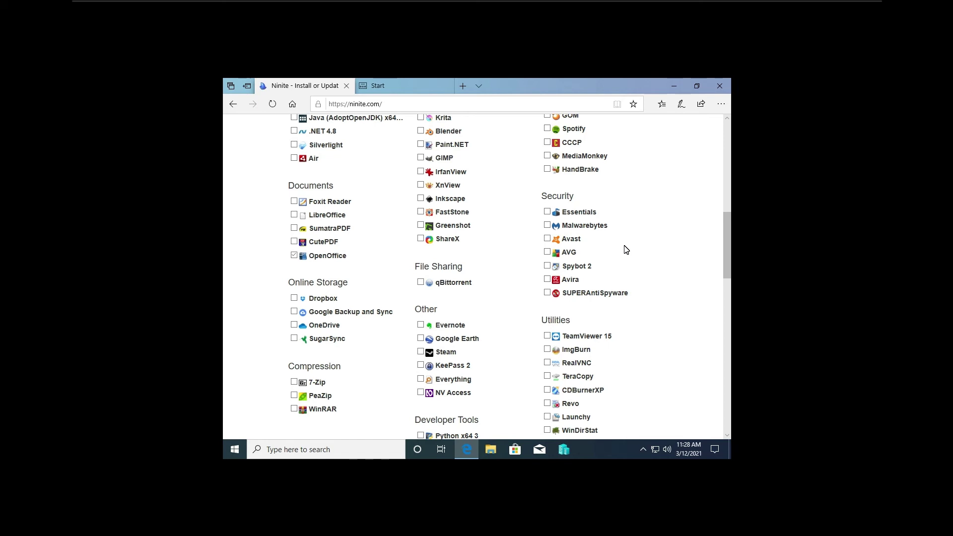
scroll(626, 249, "down", 6)
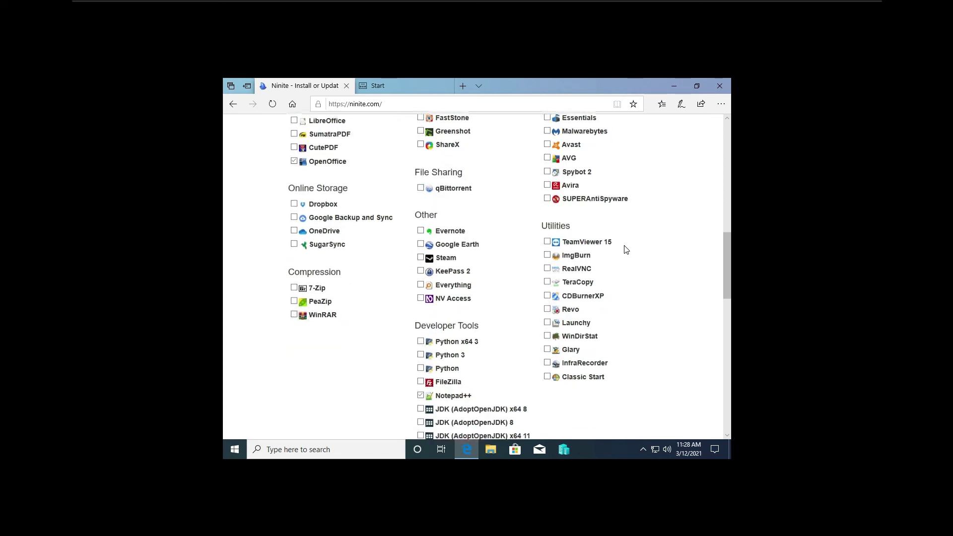
scroll(627, 249, "down", 1)
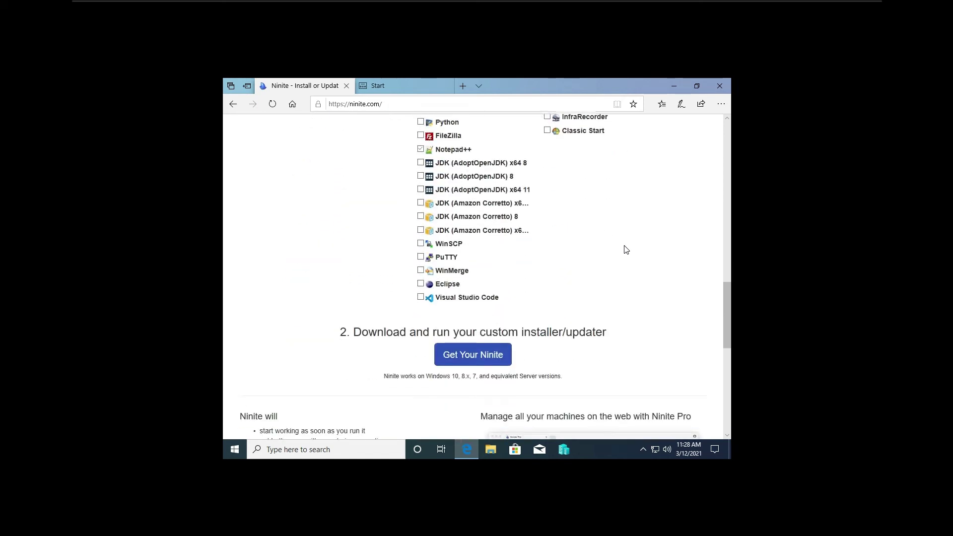
scroll(626, 250, "down", 2)
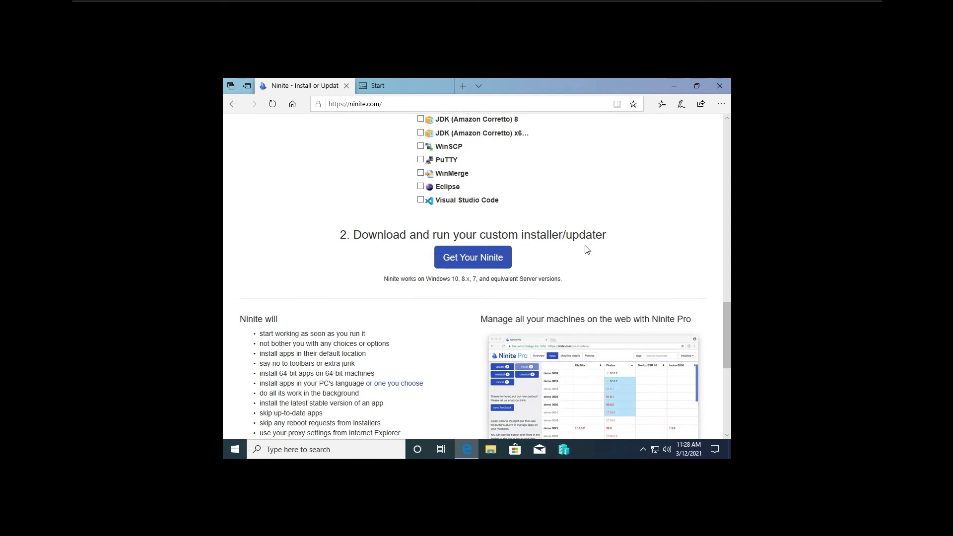
Download the custom Ninite installer and run it from Edge's download bar
left_click(480, 263)
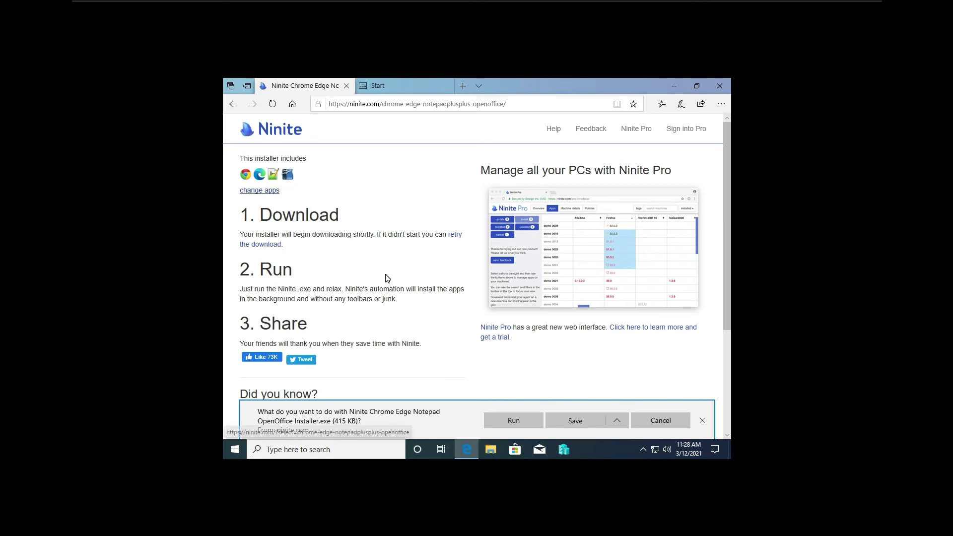
scroll(386, 277, "down", 1)
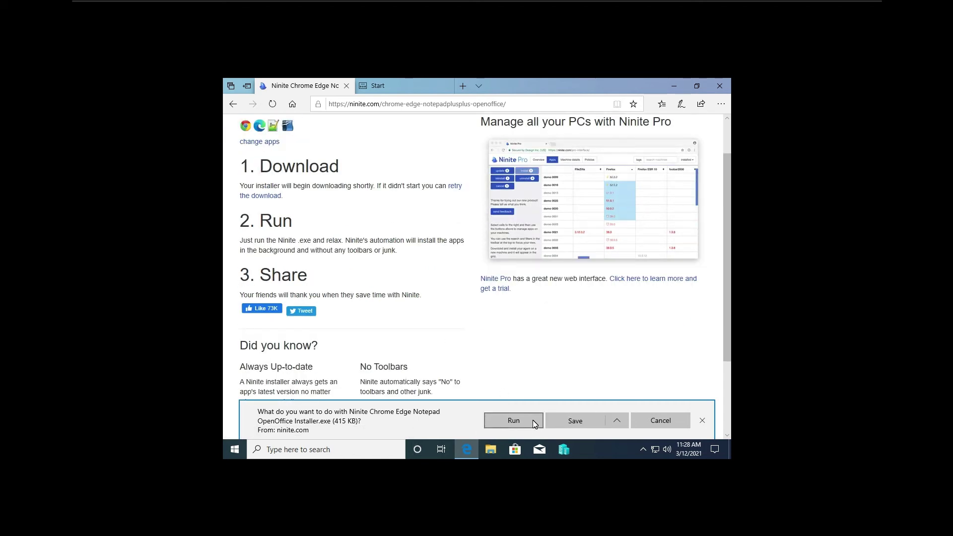
left_click(514, 421)
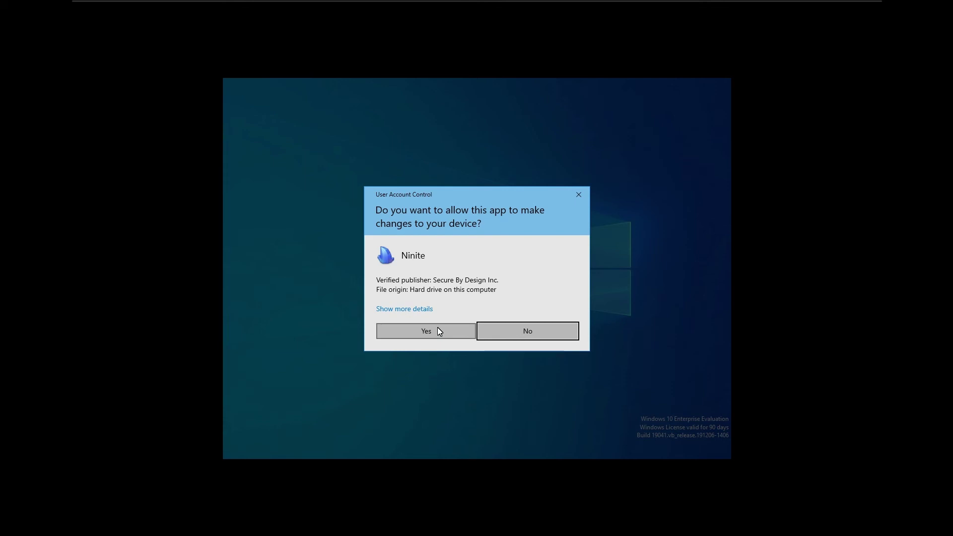
Approve the User Account Control prompt and expand Ninite's per-app install status list
left_click(410, 332)
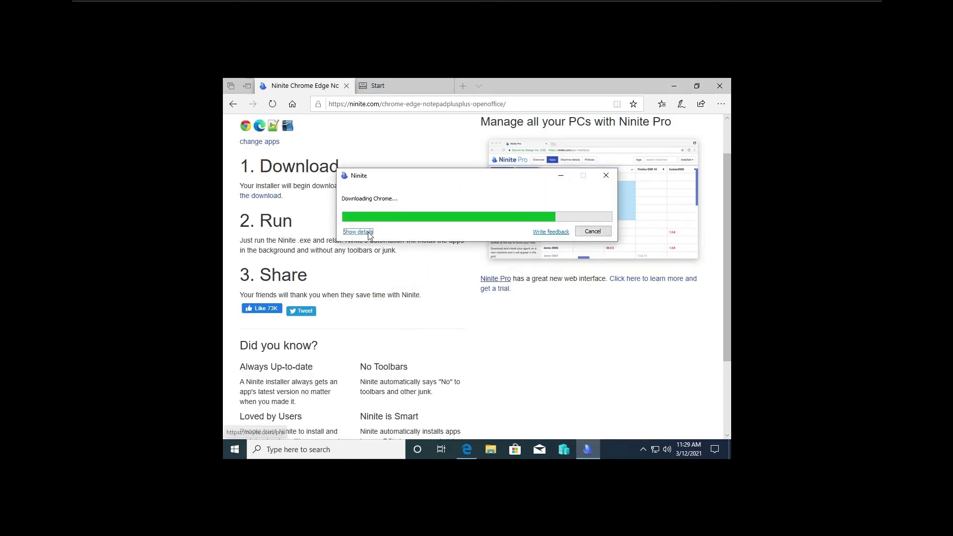
left_click(366, 232)
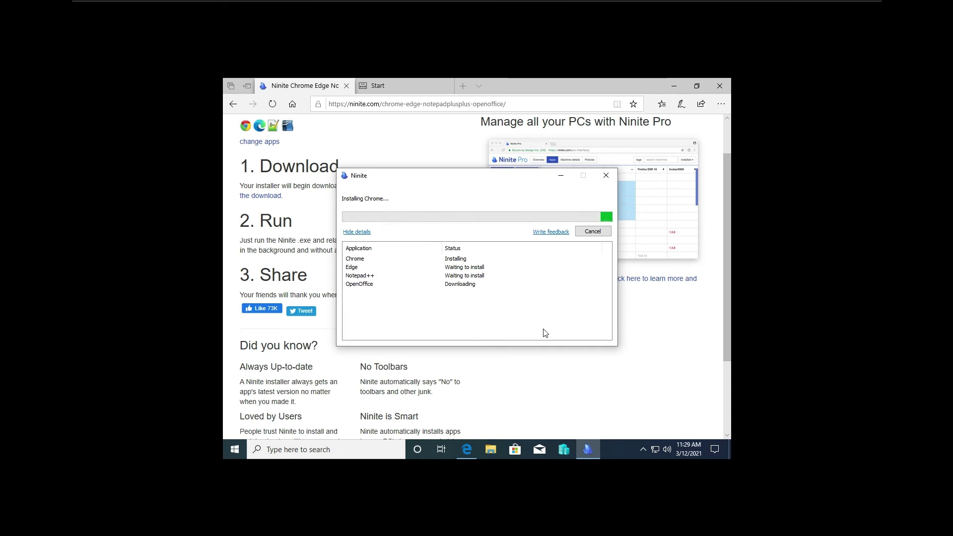
left_click(610, 289)
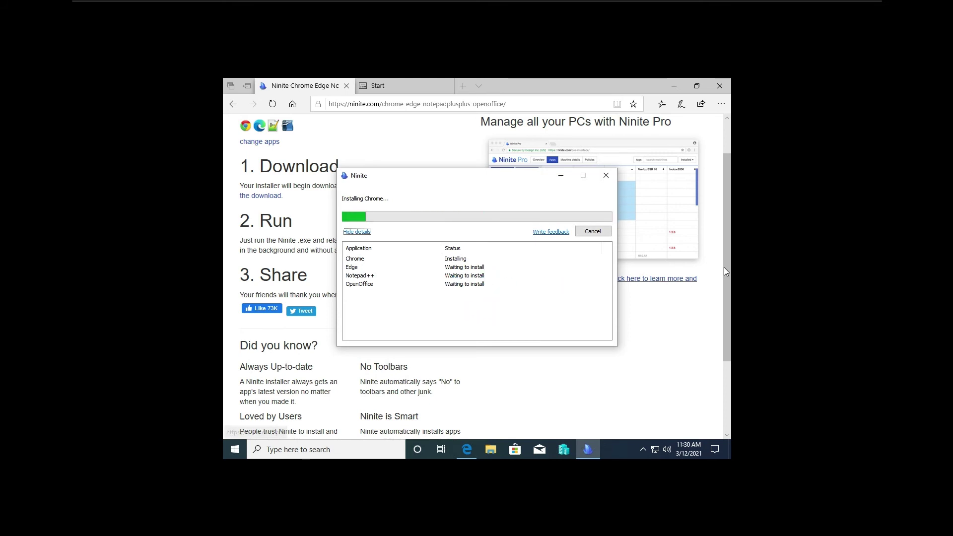
left_click_drag(728, 264, 721, 327)
scroll(722, 327, "down", 2)
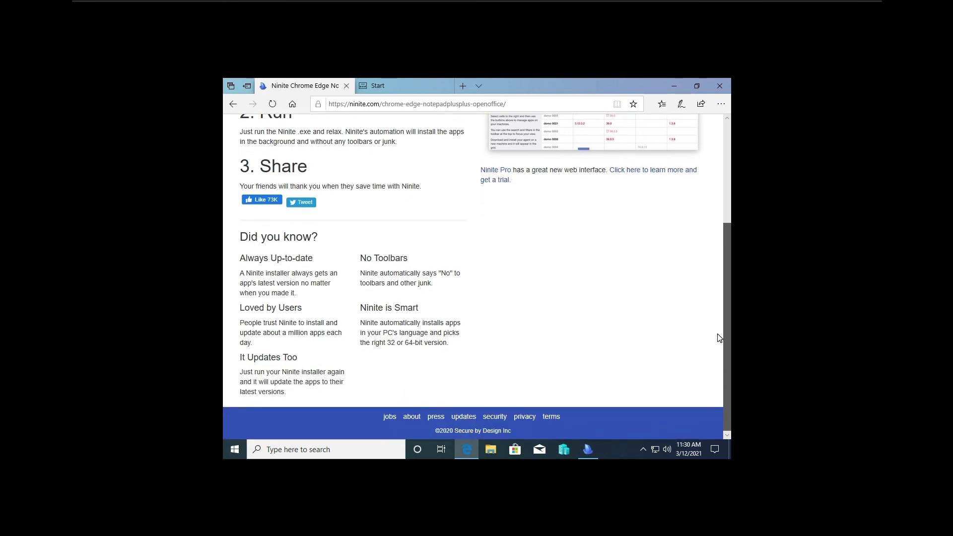
Minimize Edge and wait while Ninite installs Chrome, Edge, Notepad++ and then OpenOffice
left_click(674, 86)
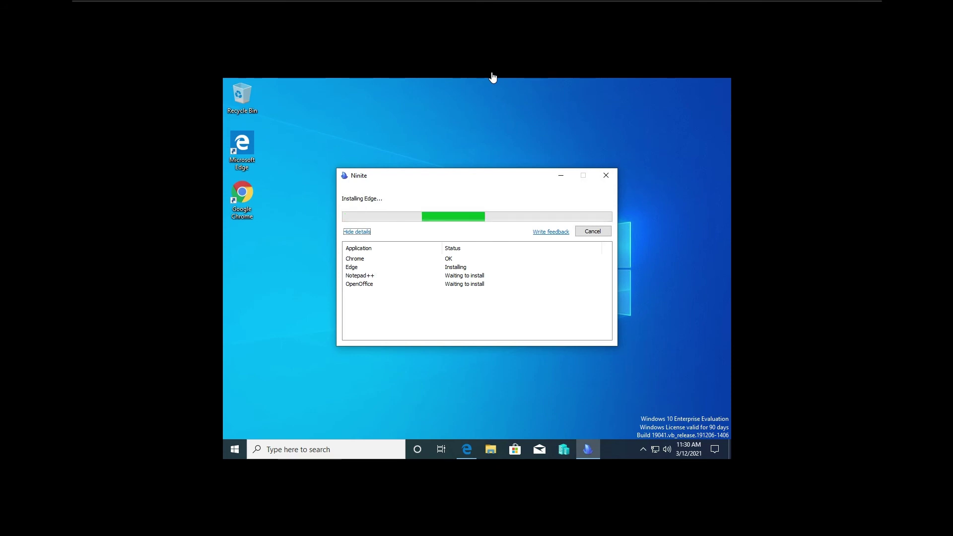
left_click(486, 84)
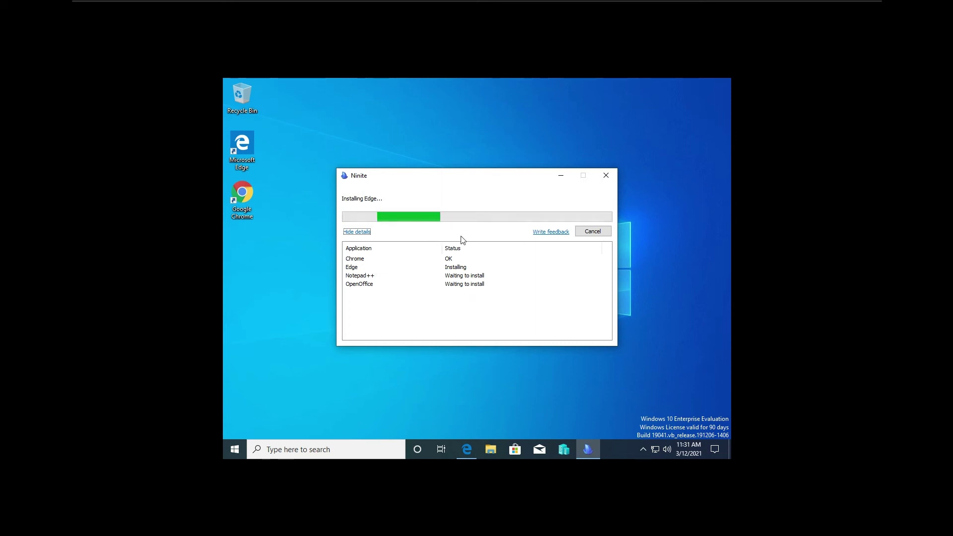
mouse_move(306, 1)
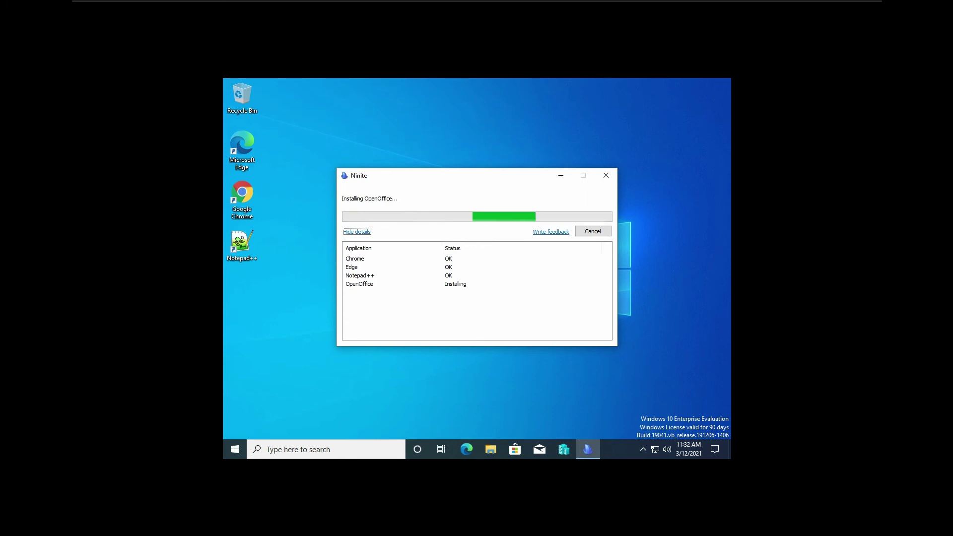
Hide details, close the finished Ninite installer, and select the OpenOffice desktop shortcut
mouse_move(656, 9)
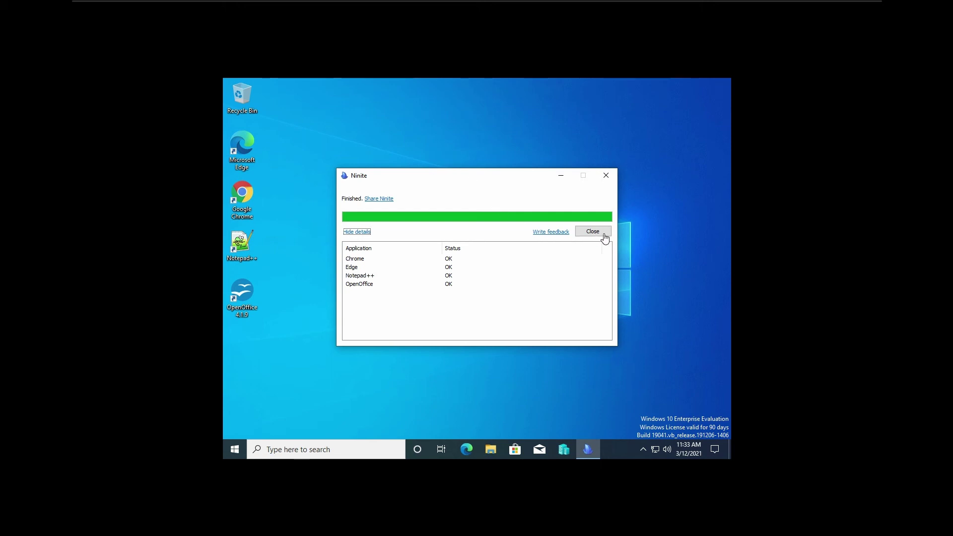
left_click(354, 234)
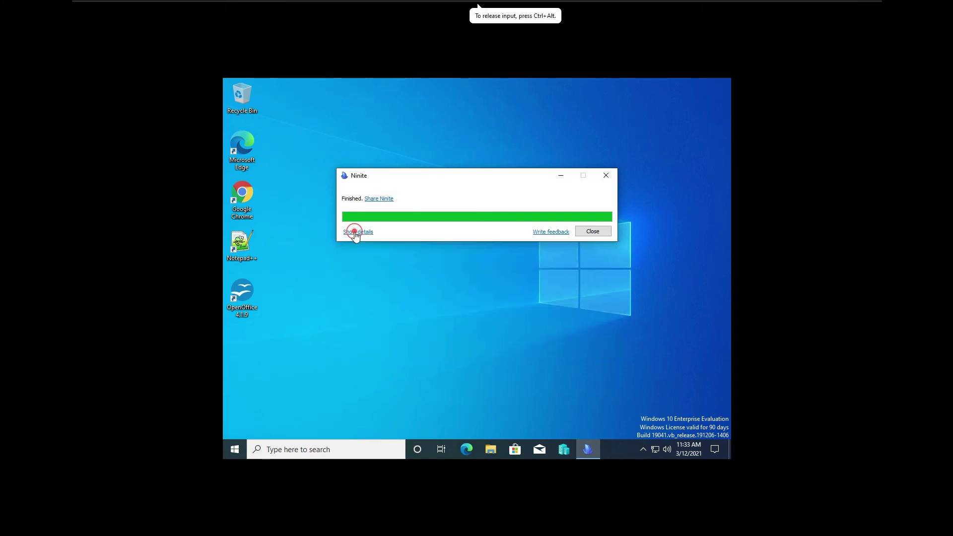
left_click(601, 237)
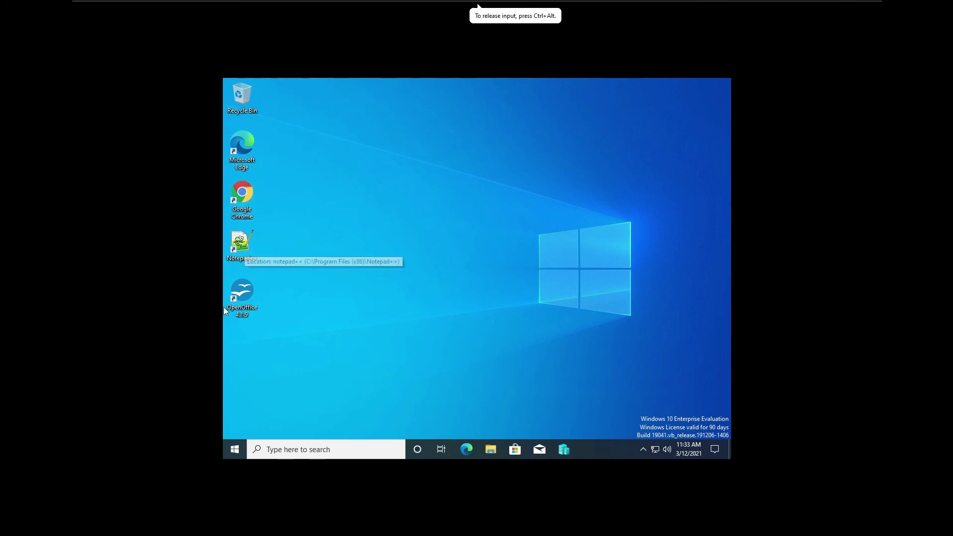
left_click(240, 293)
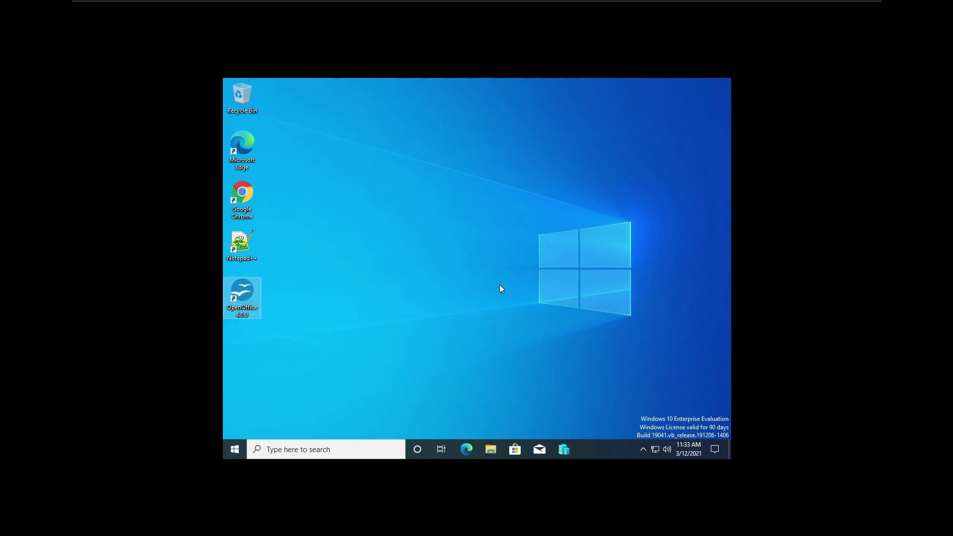
Launch OpenOffice and finish its welcome wizard, entering the user's name details
key("Return")
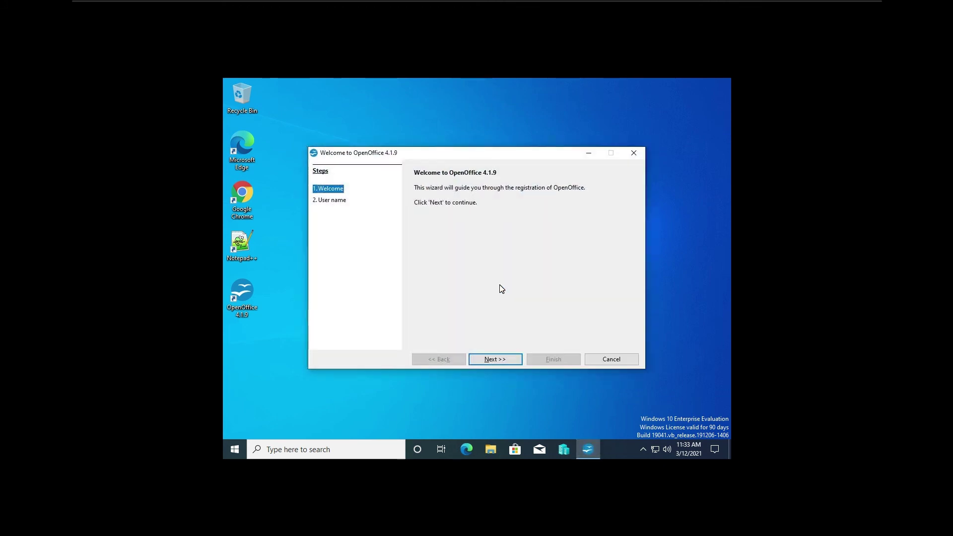
left_click(491, 358)
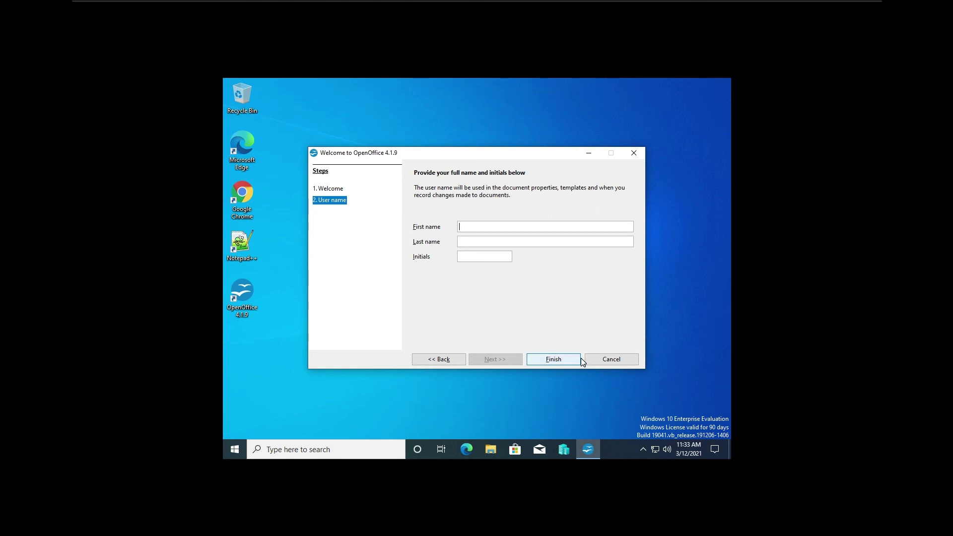
left_click(496, 228)
type("Sean")
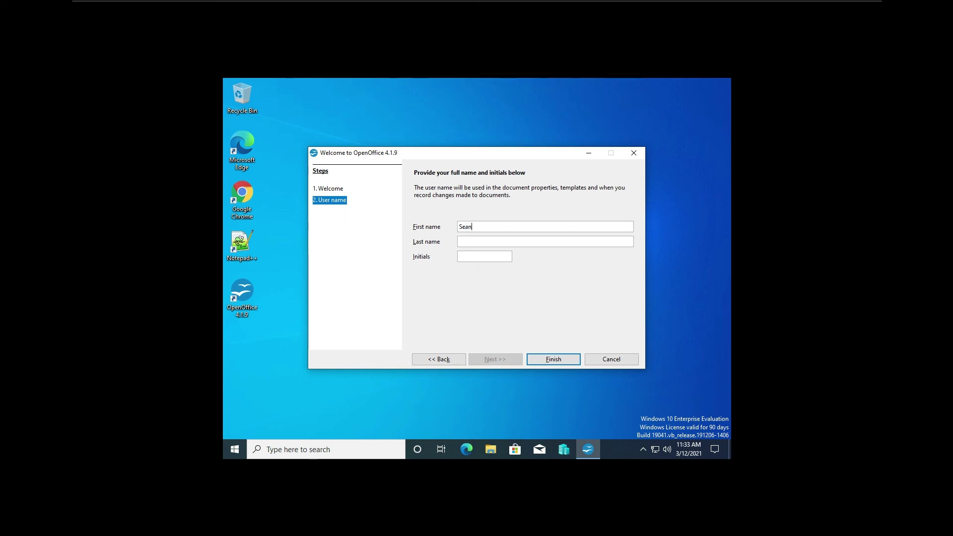
type("SLS")
left_click(567, 361)
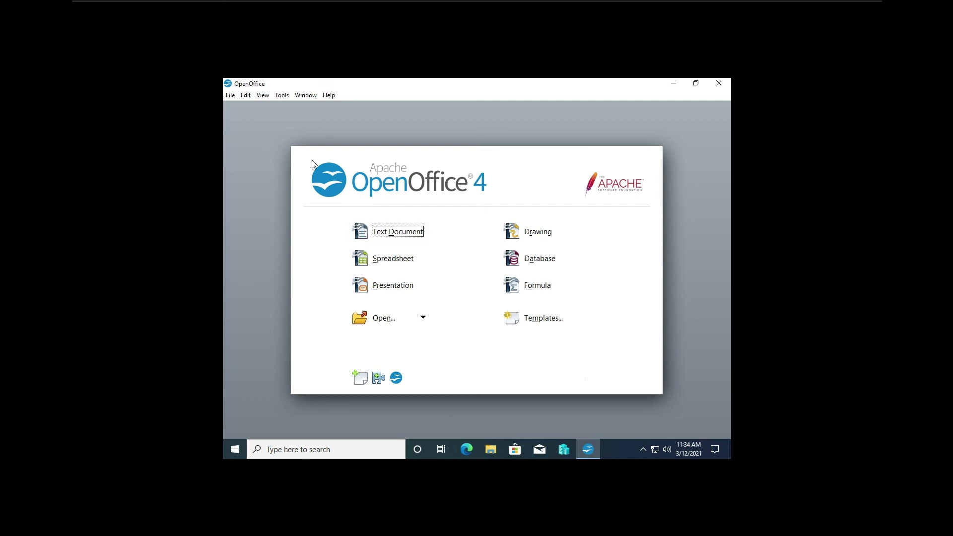
In Tools > Options > Load/Save > General, set Always save as to Microsoft Word 97/2000/XP
left_click(281, 100)
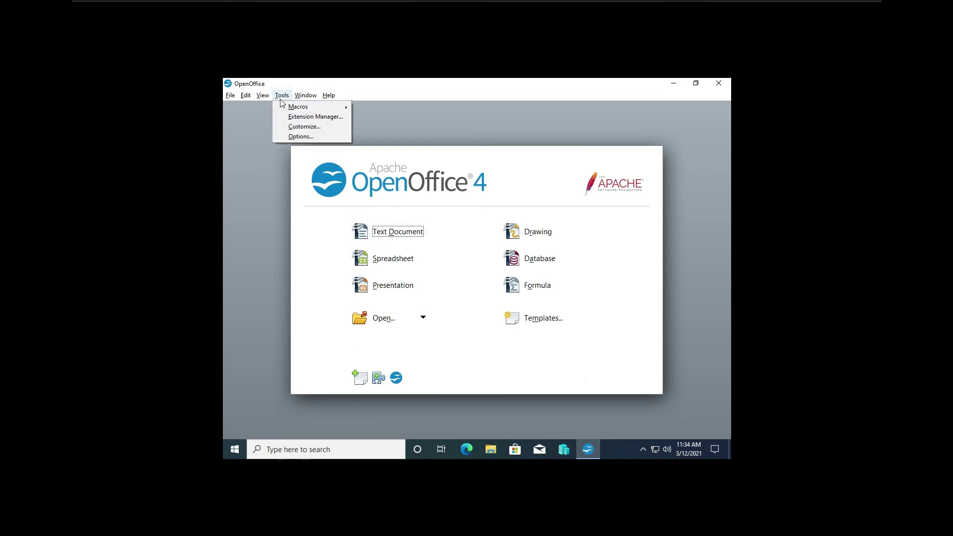
left_click(294, 135)
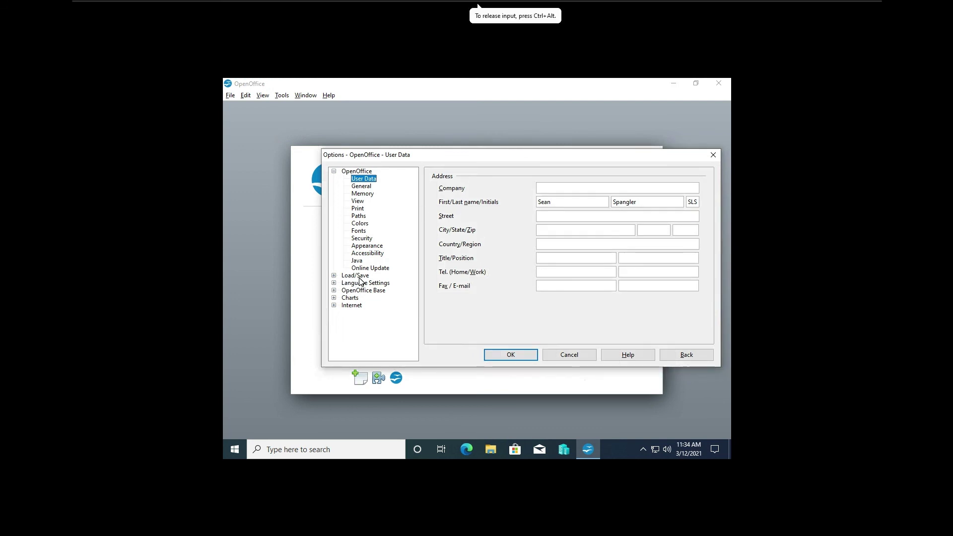
left_click(347, 276)
left_click(335, 276)
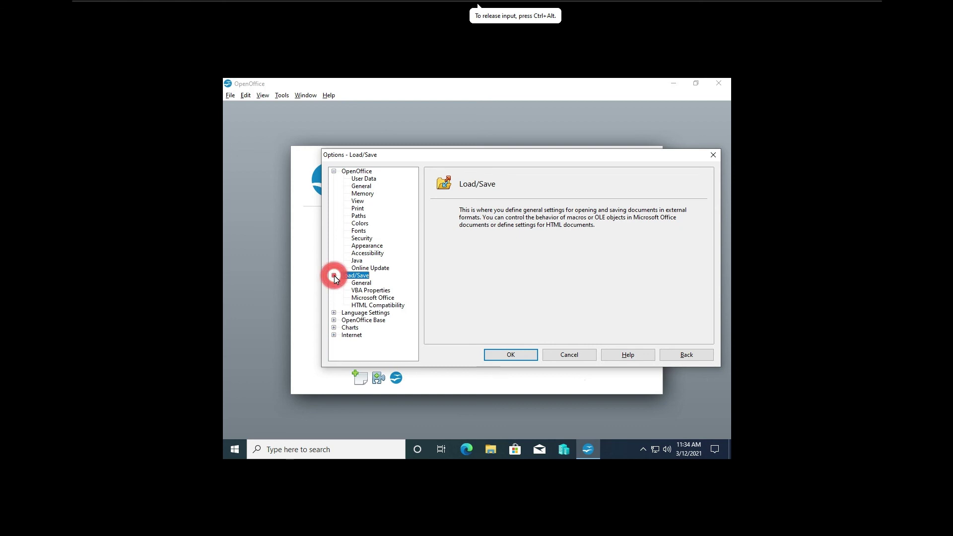
left_click(361, 284)
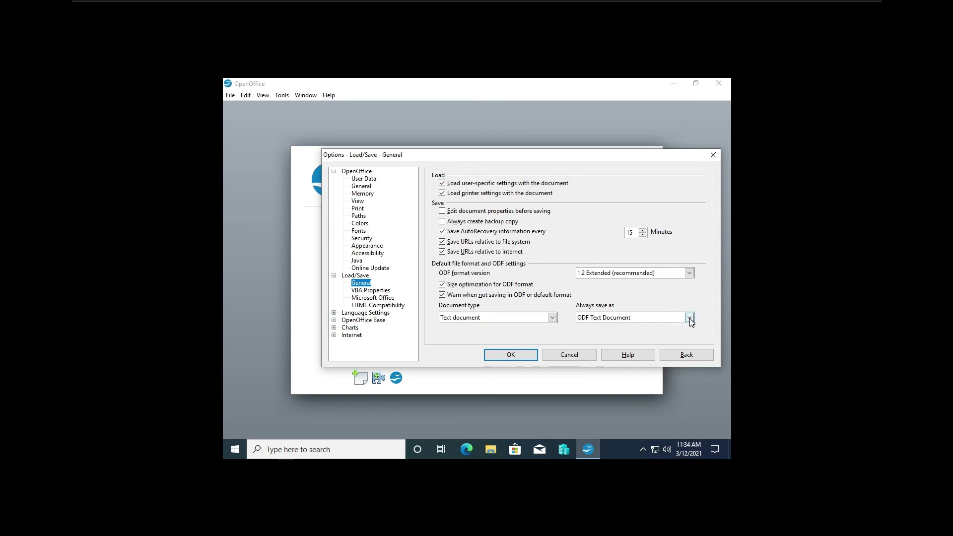
left_click(689, 319)
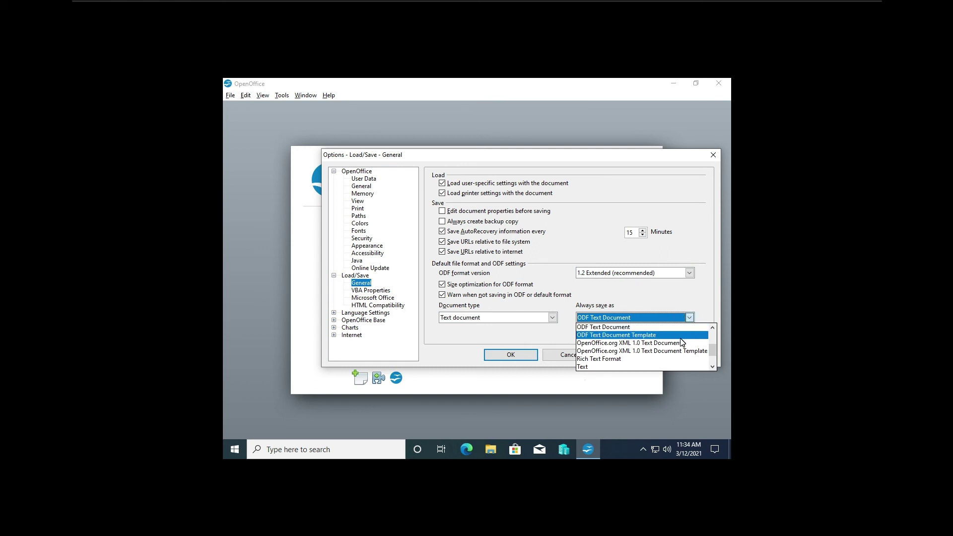
scroll(682, 343, "up", 1)
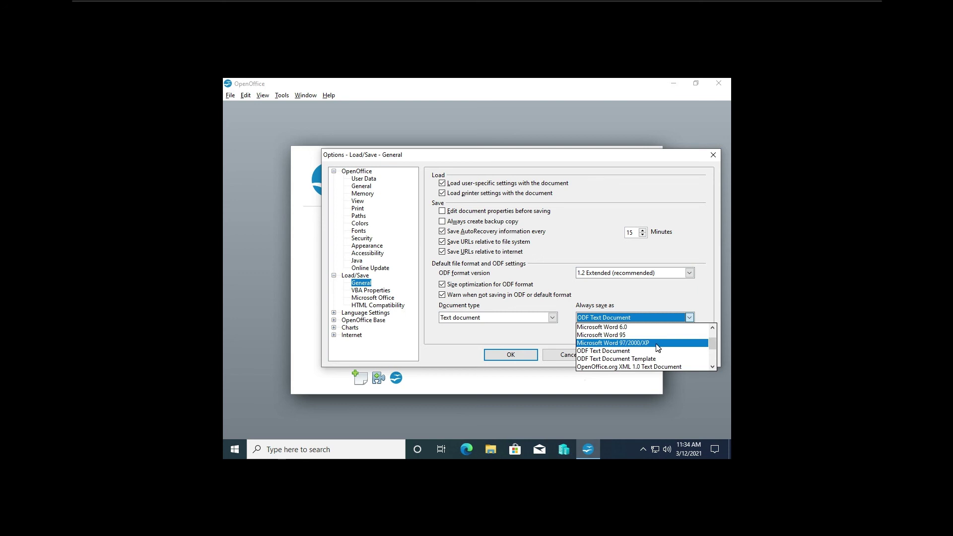
left_click(613, 345)
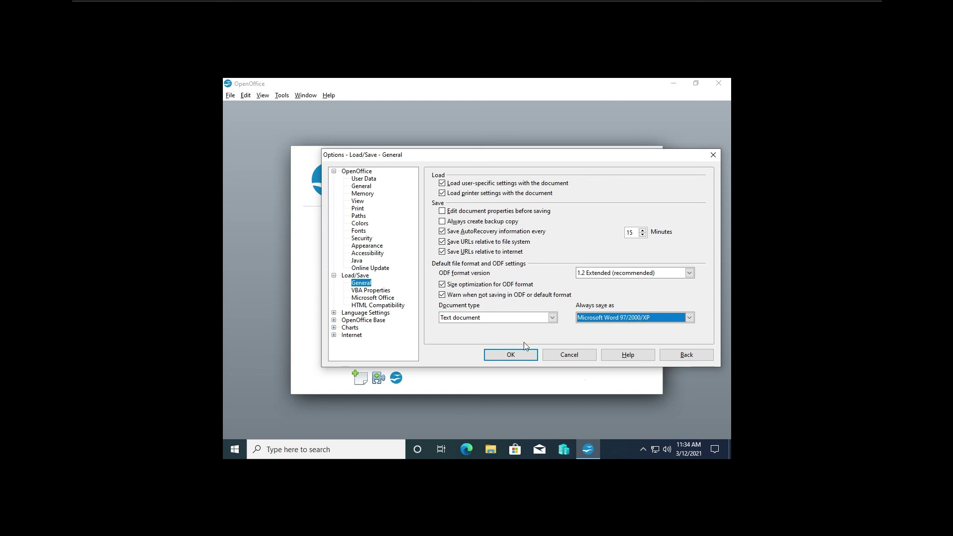
left_click(514, 354)
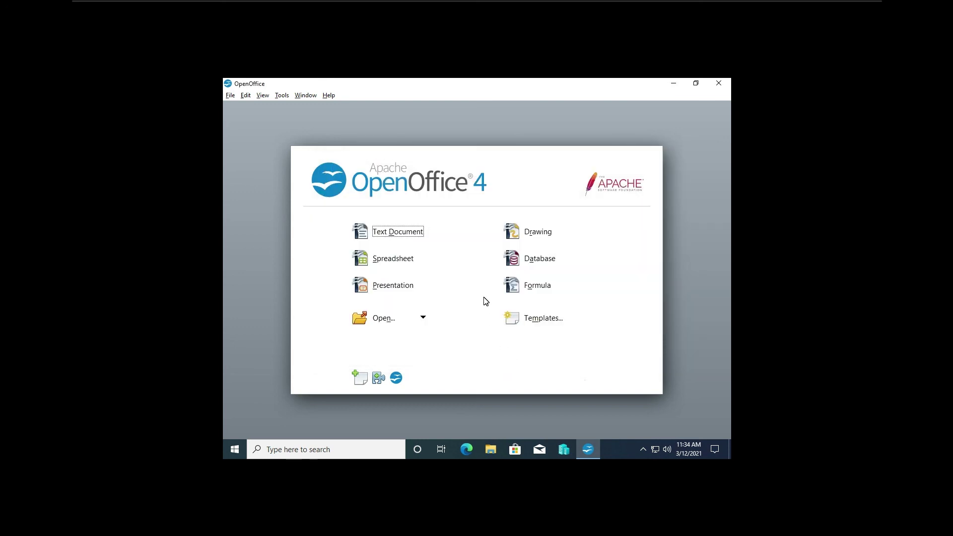
Open a new text document, verify Save As defaults to Word 97/2000/XP (.doc), cancel, and close Writer
left_click(398, 235)
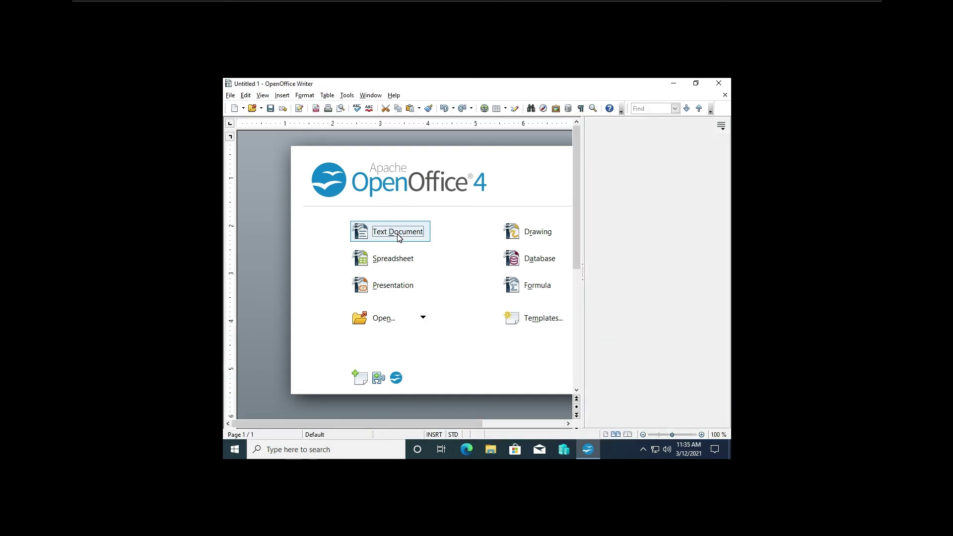
left_click(230, 96)
left_click(266, 181)
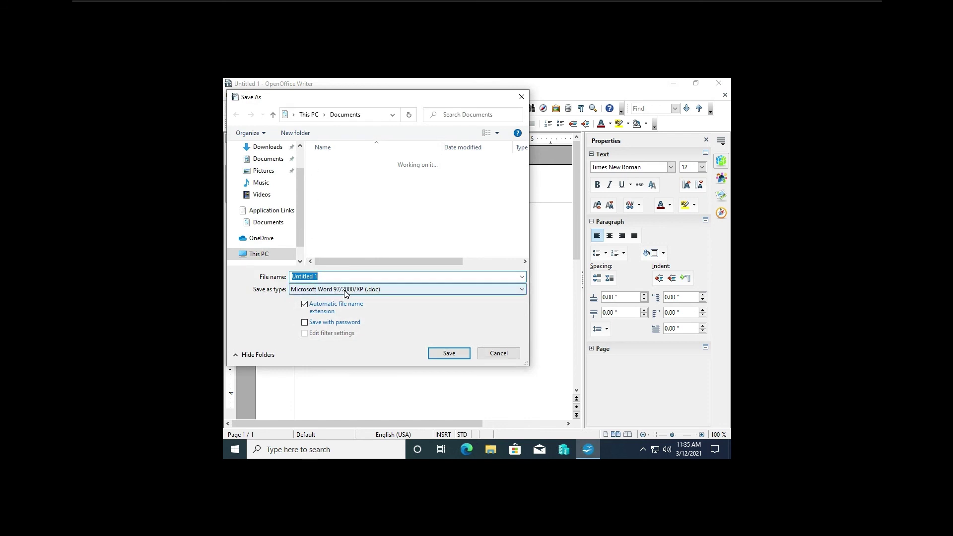
left_click(498, 354)
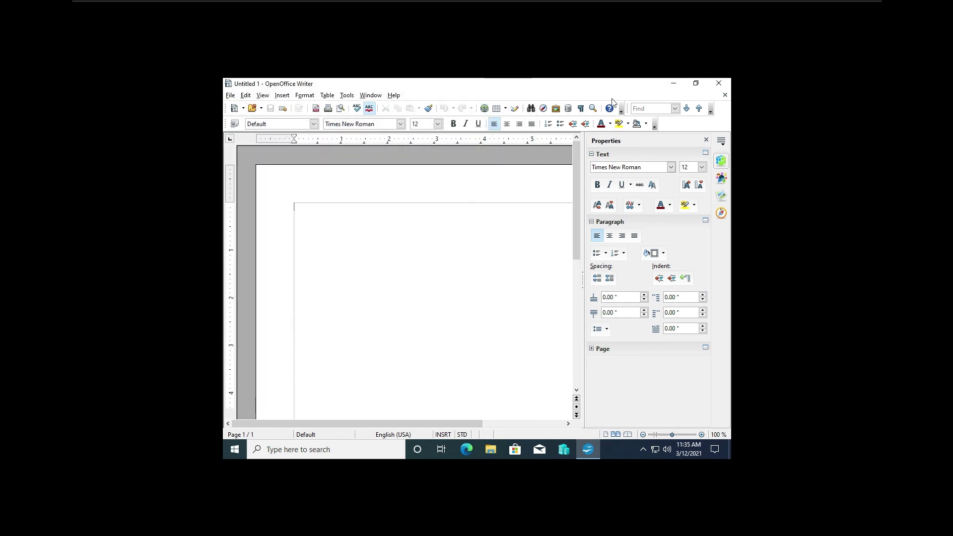
left_click(720, 85)
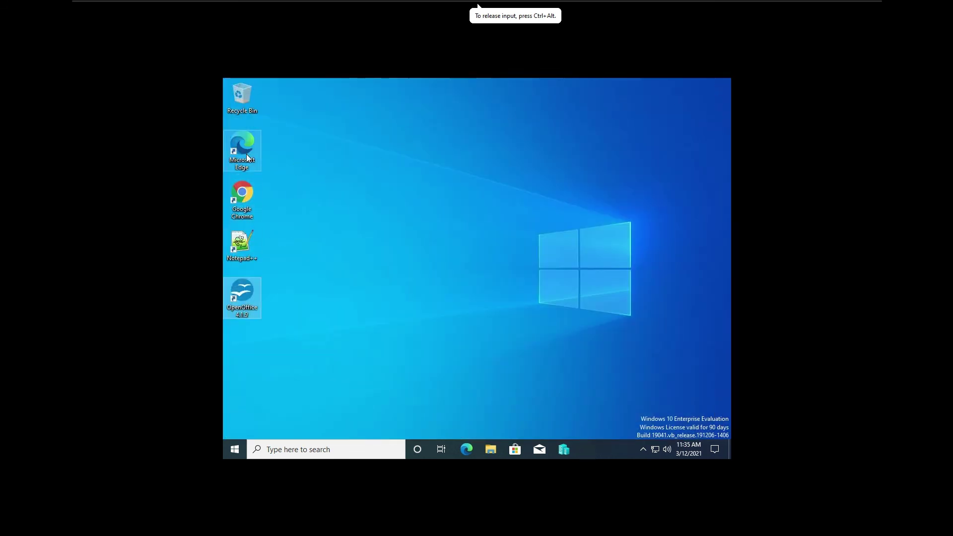
Launch Google Chrome from the desktop icon and select its address bar
double_click(249, 198)
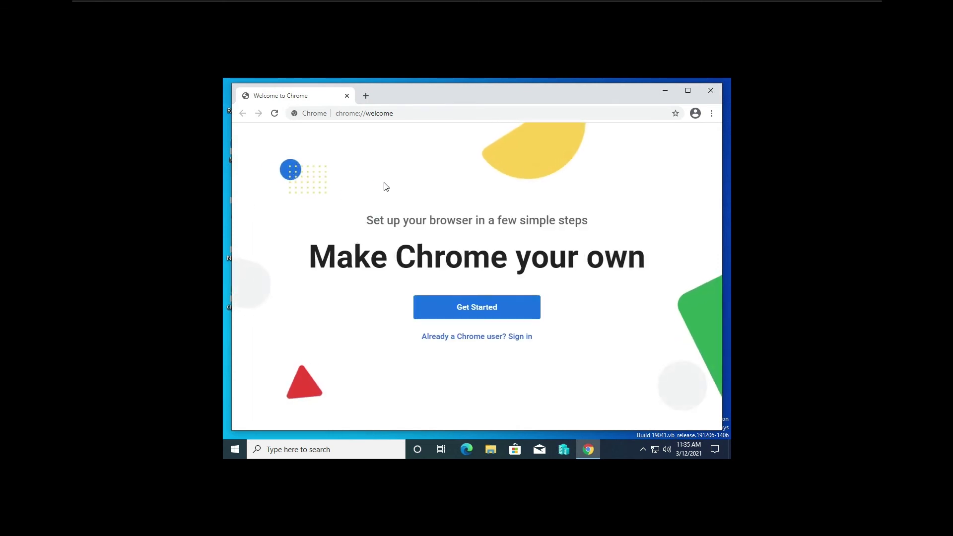
left_click(419, 113)
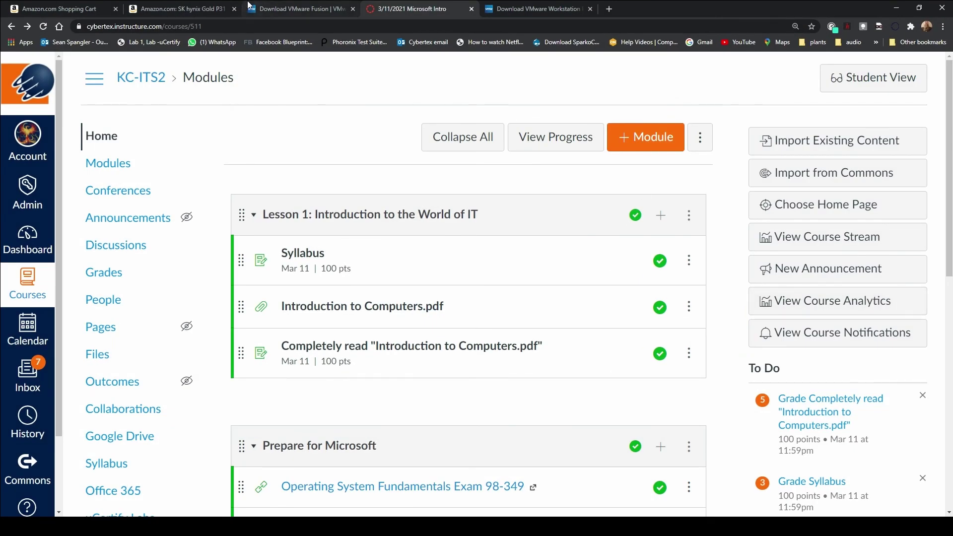
left_click_drag(163, 26, 78, 34)
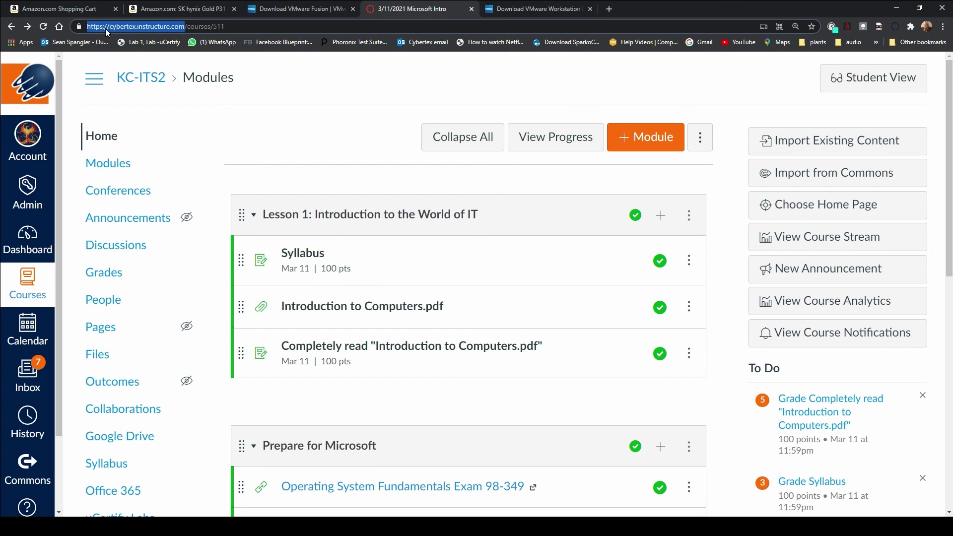
right_click(163, 27)
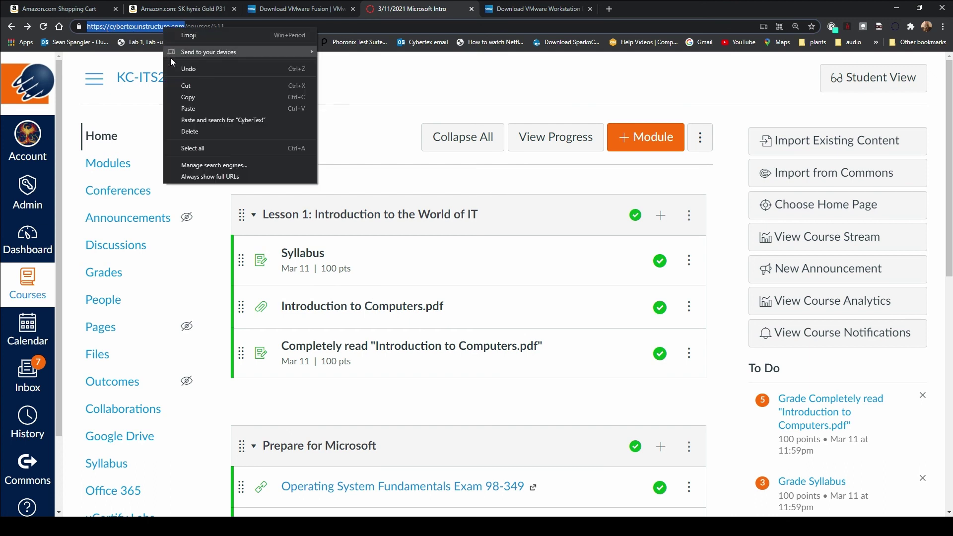
left_click(193, 99)
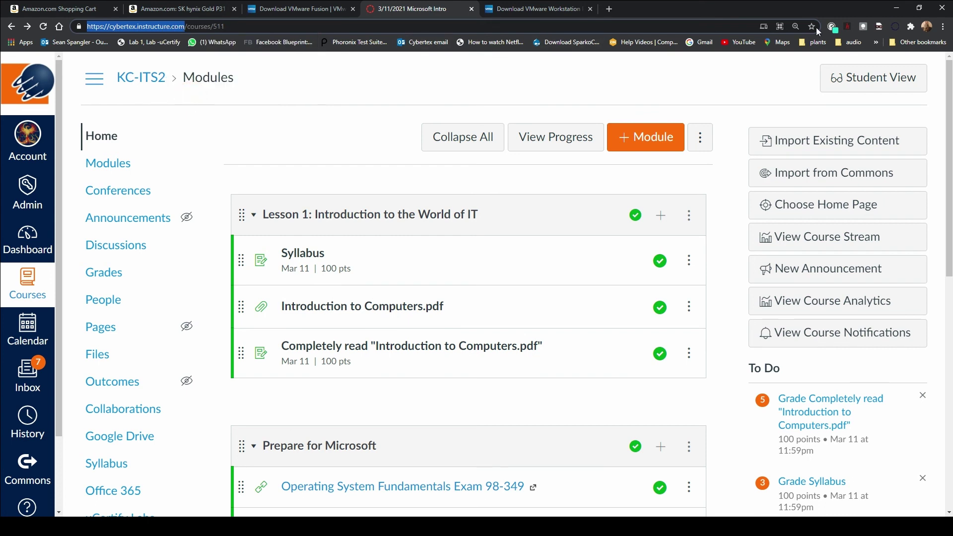
left_click(897, 11)
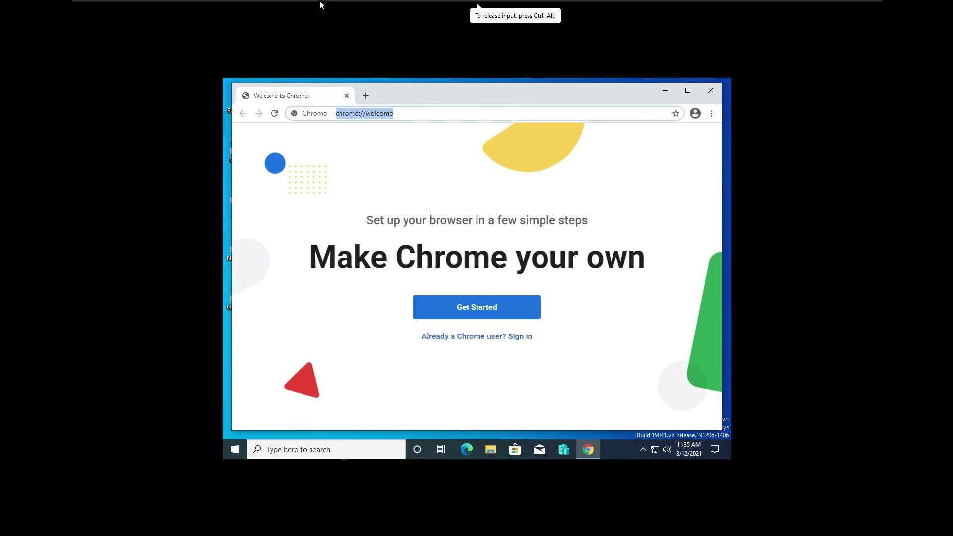
mouse_move(480, 5)
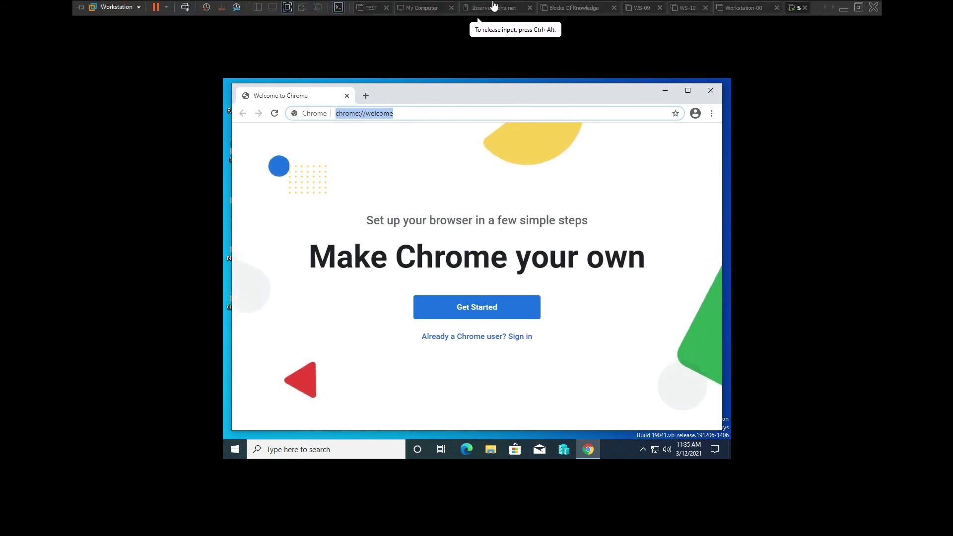
left_click(139, 7)
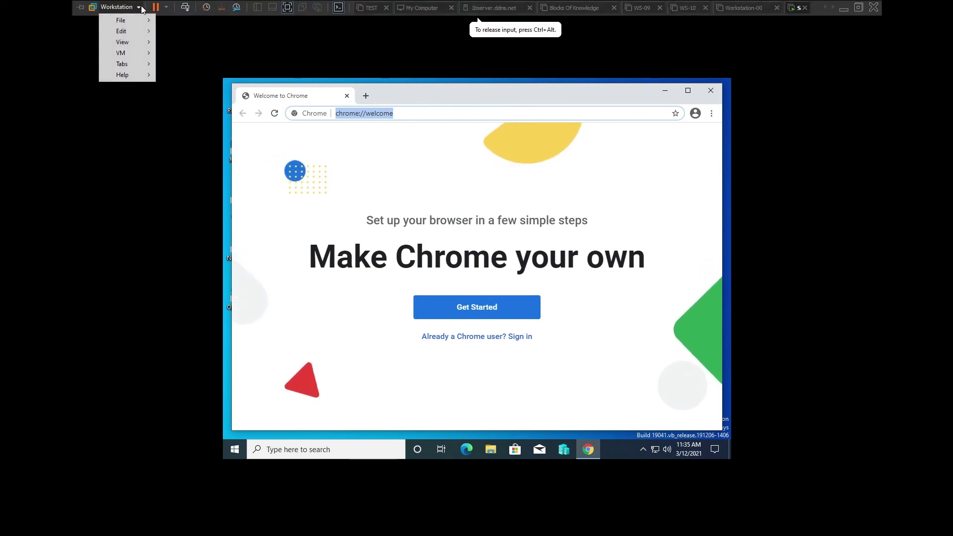
mouse_move(124, 31)
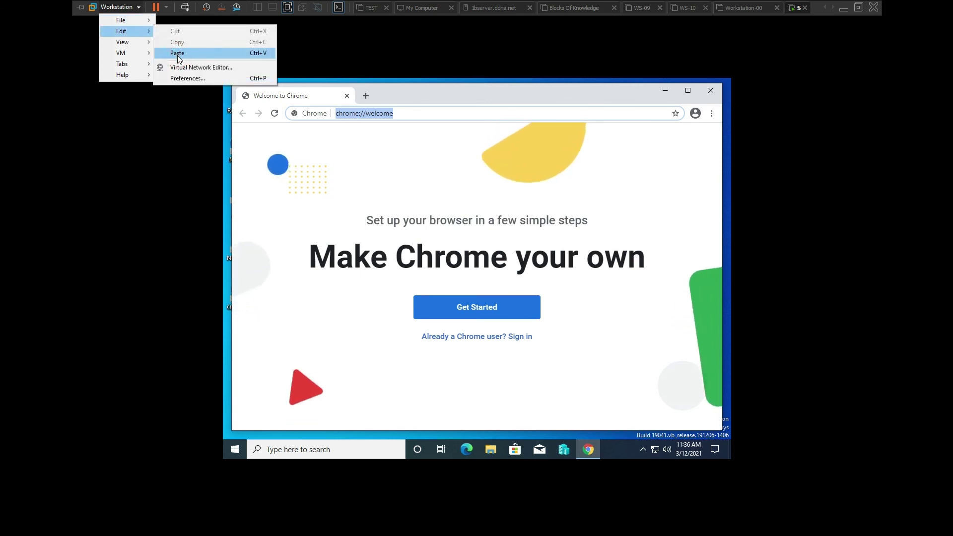
left_click(177, 53)
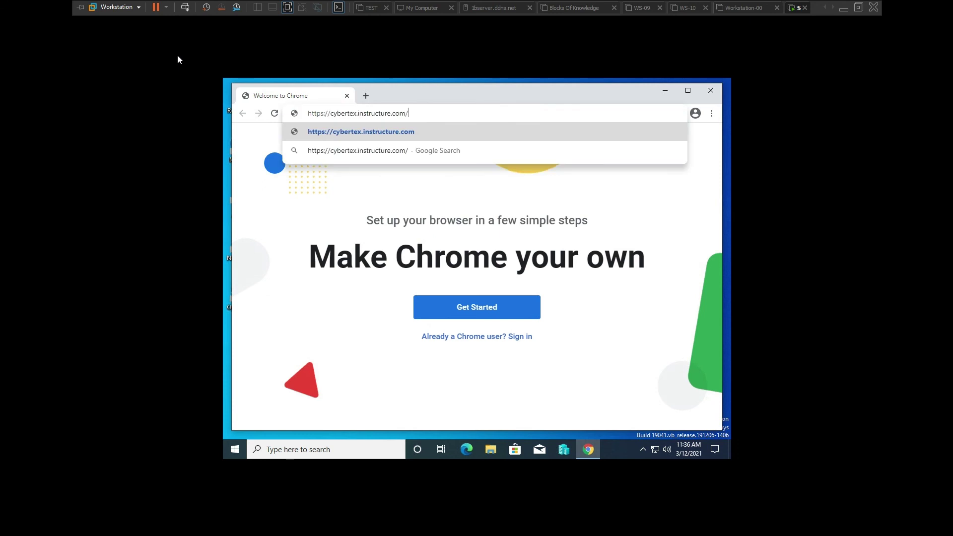